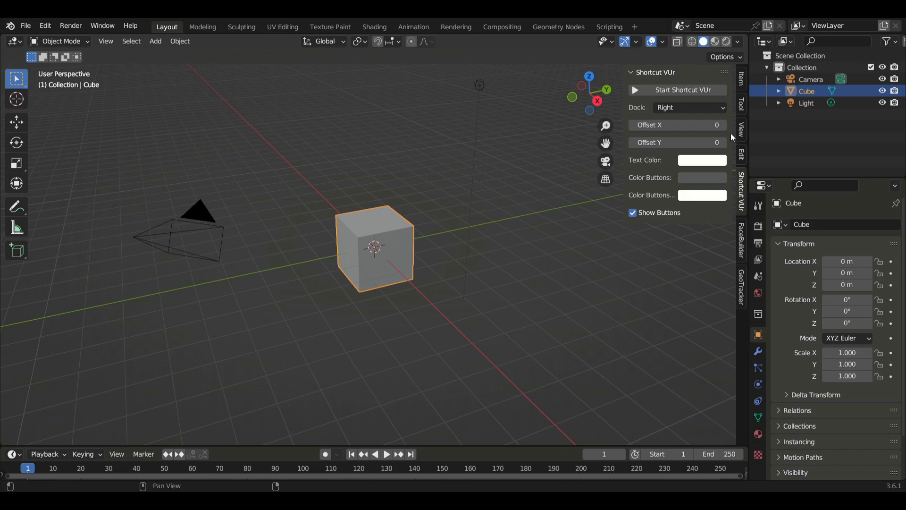
Start the Shortcut VUr overlay and dock it at Center
click(667, 87)
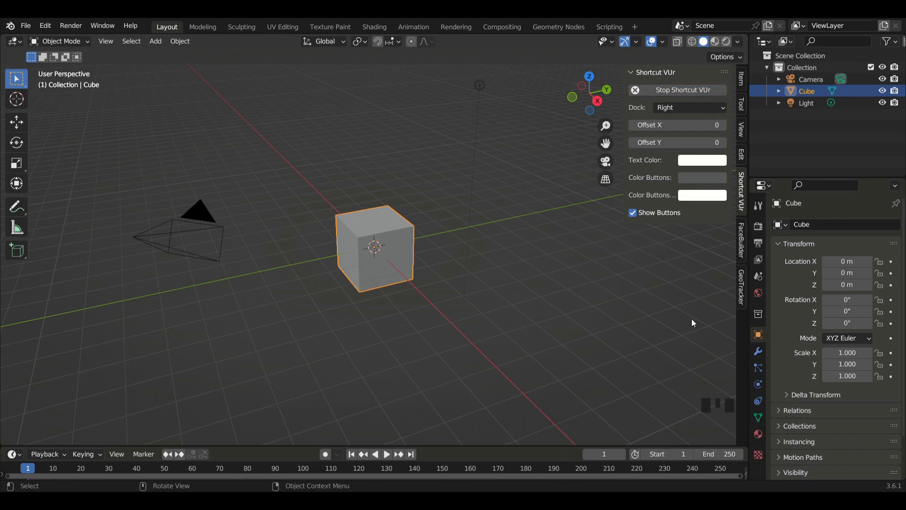
click(687, 111)
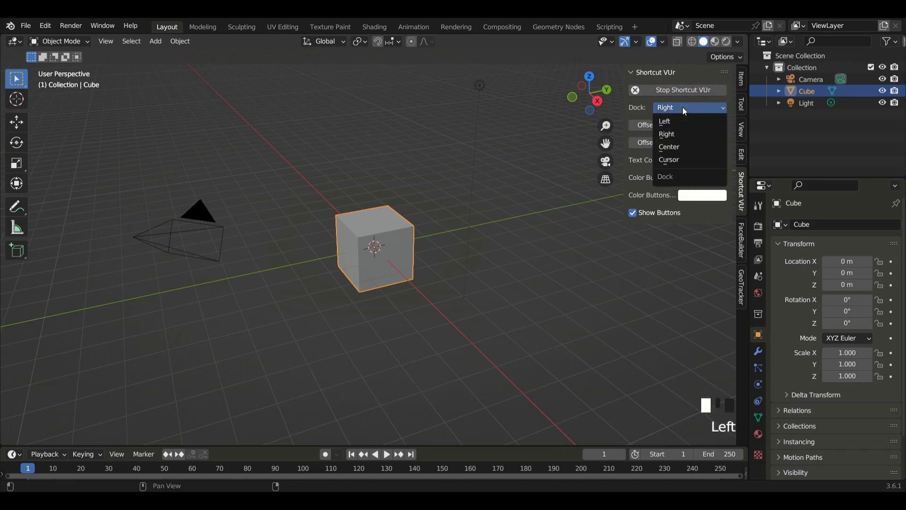
click(680, 146)
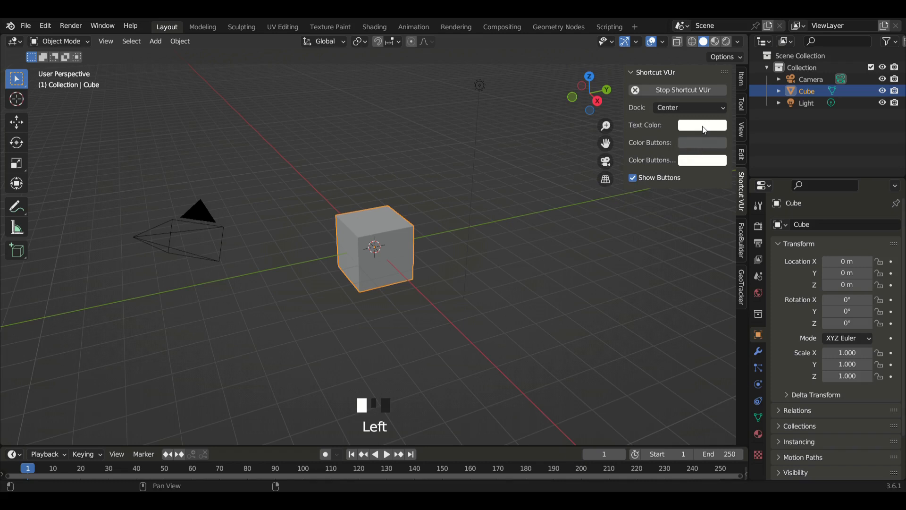
Set the Shortcut VUr text color to bright green and its button color to full-brightness red, and hide the sidebar
click(704, 127)
click(690, 166)
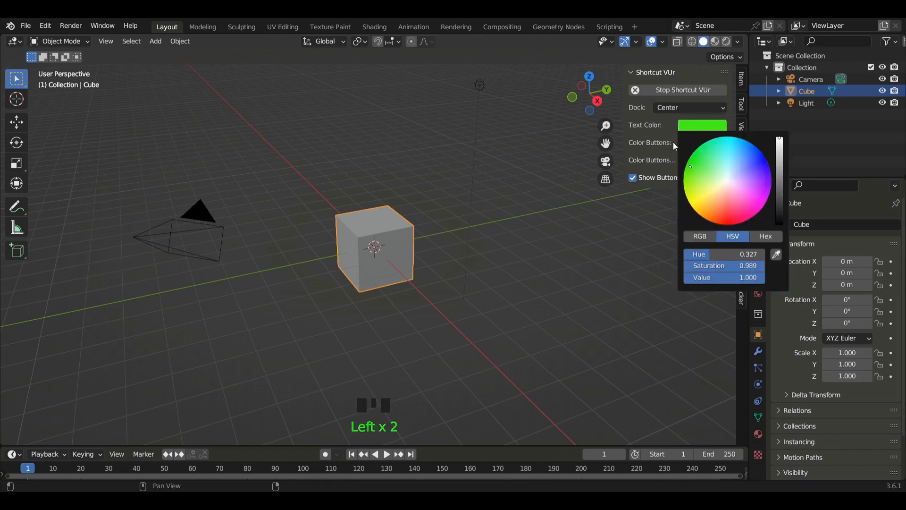
click(712, 143)
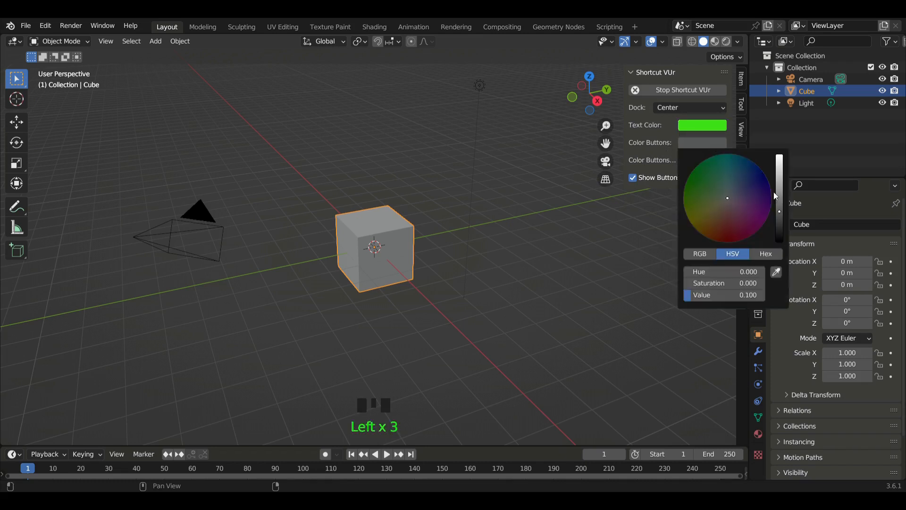
drag(780, 218, 780, 155)
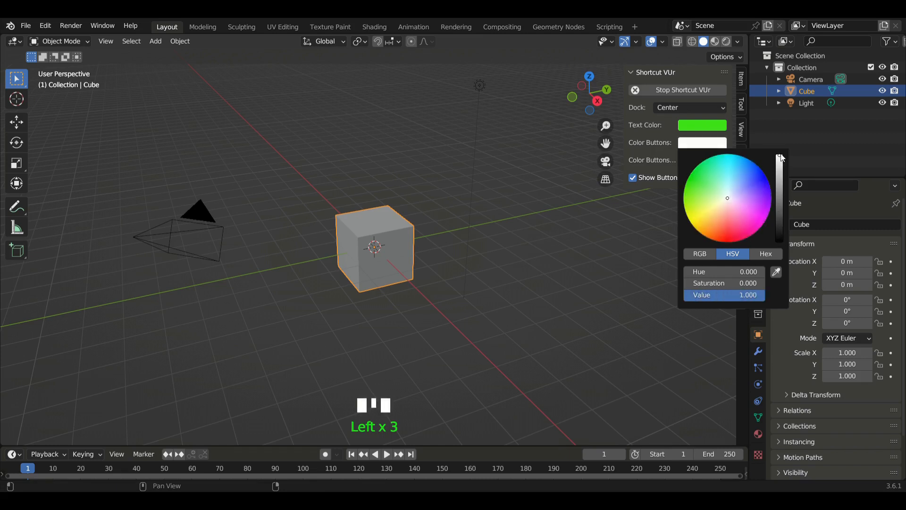
click(727, 236)
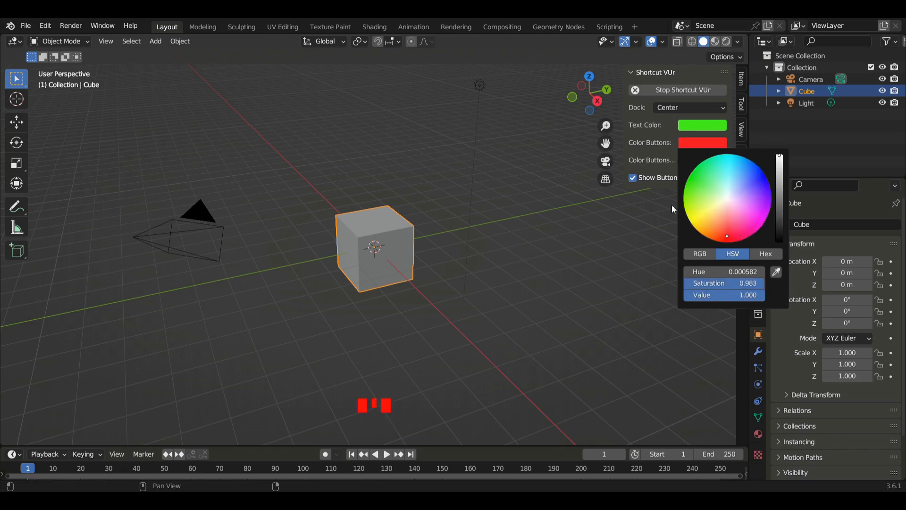
key(n)
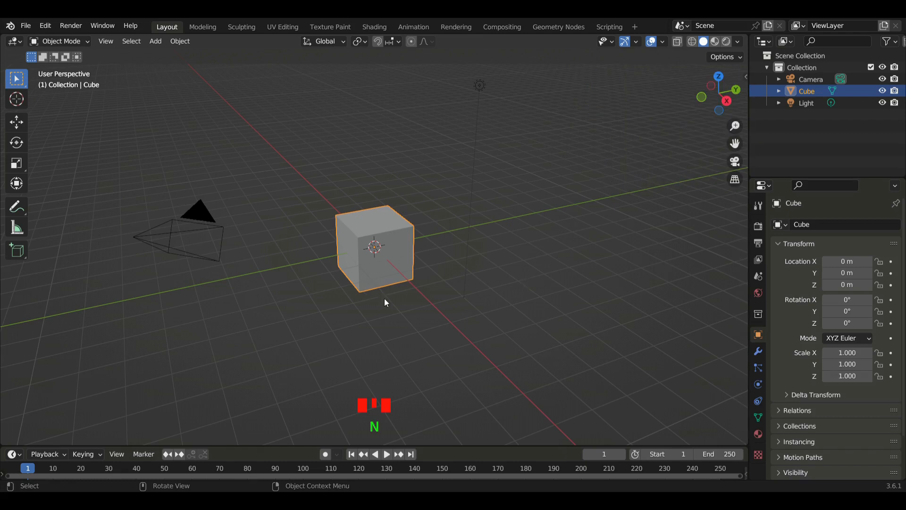
Delete the default camera, cube and light from the scene
key(a)
key(x)
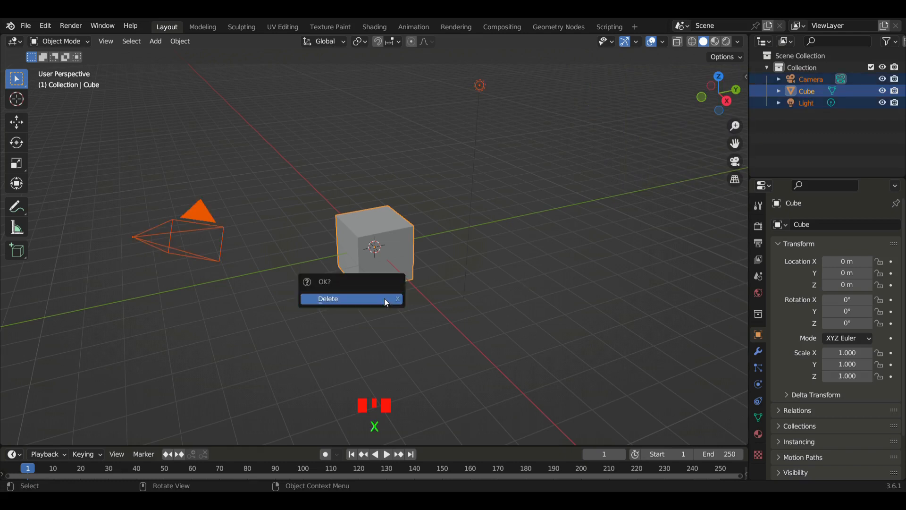
click(371, 300)
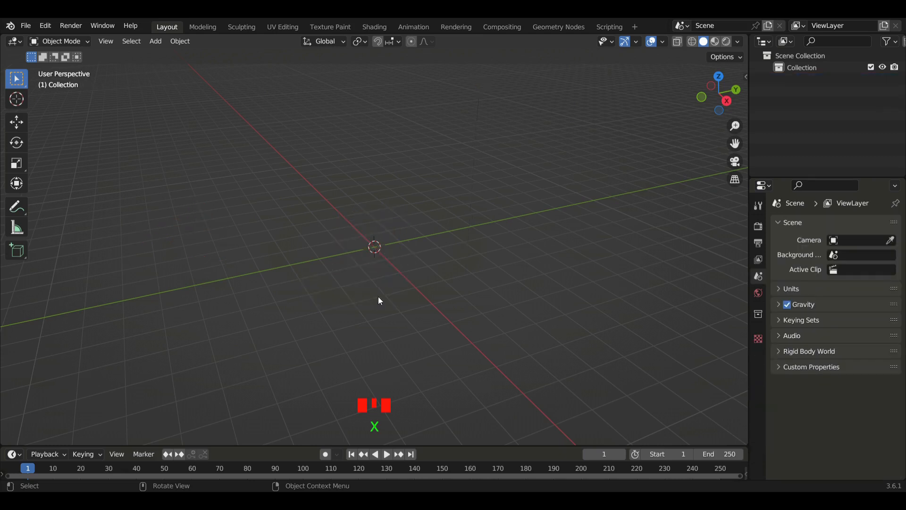
Add a mesh cylinder with 16 vertices at the origin in front view
key(KP_1)
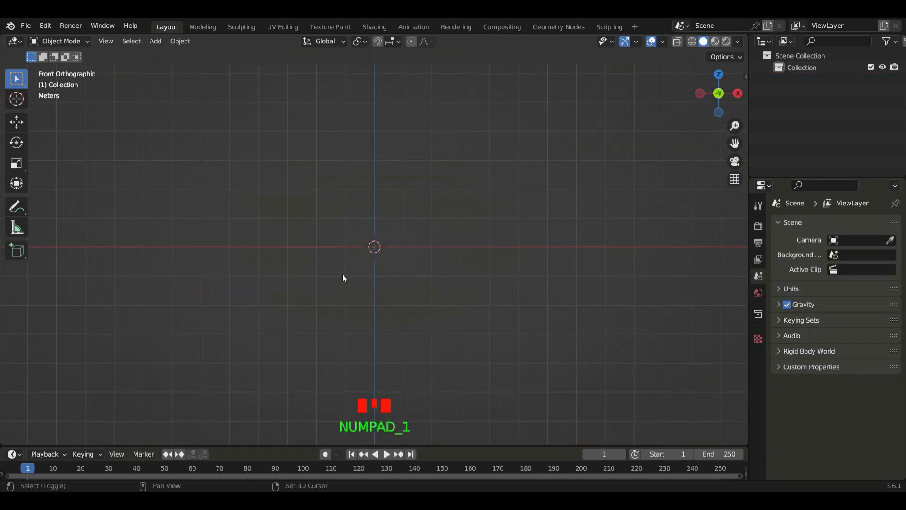
key(shift+a)
mouse_move(342, 253)
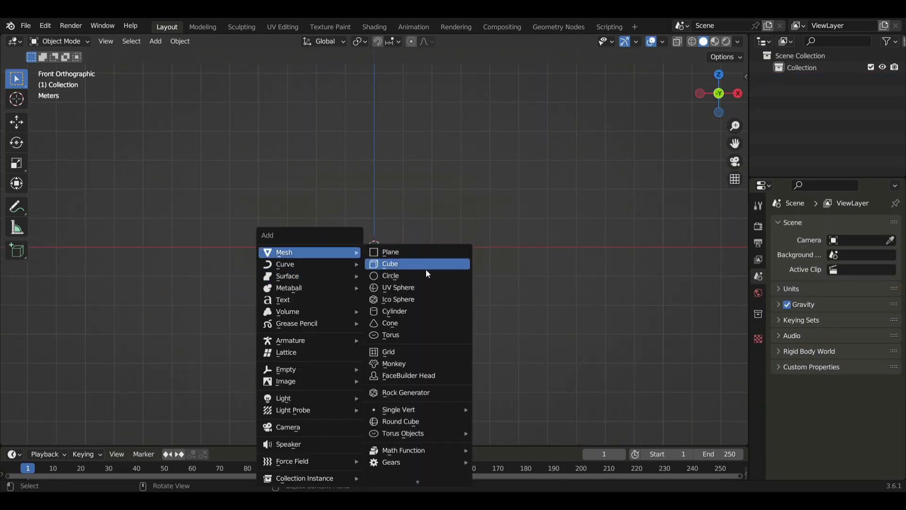
click(409, 311)
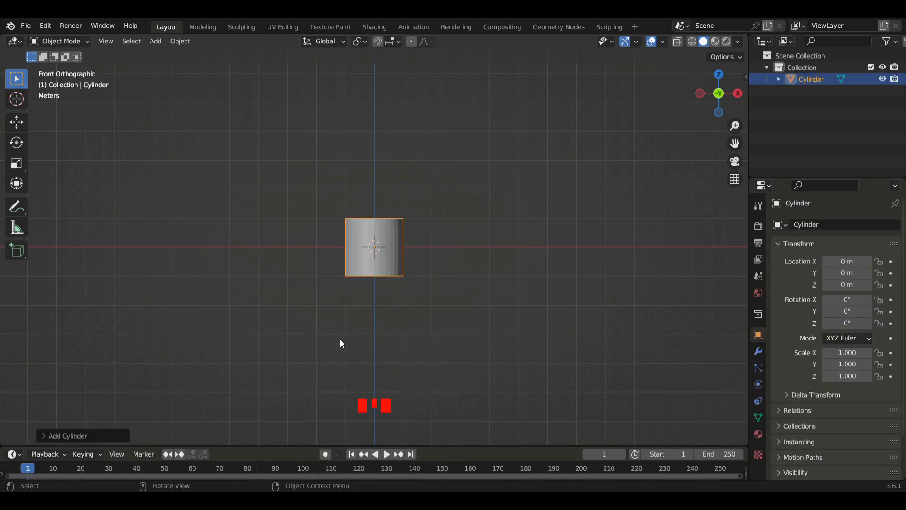
click(100, 435)
click(167, 297)
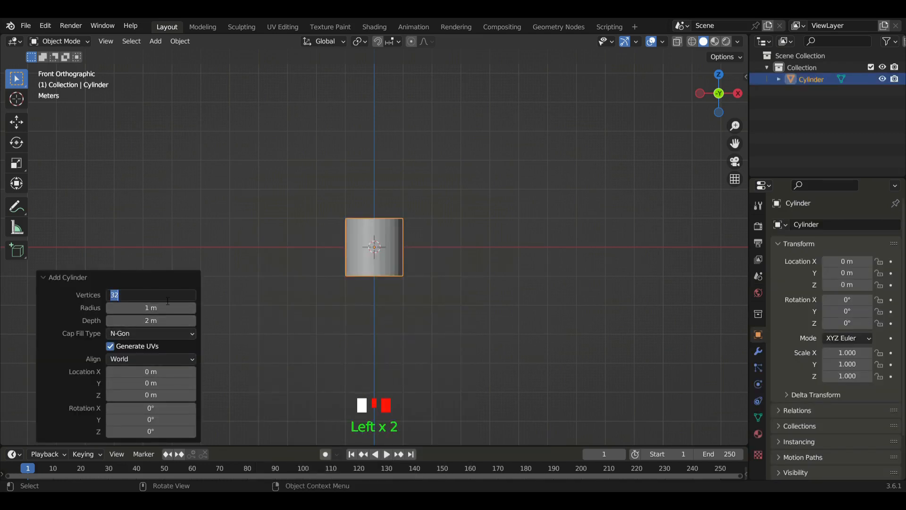
text(16)
key(Return)
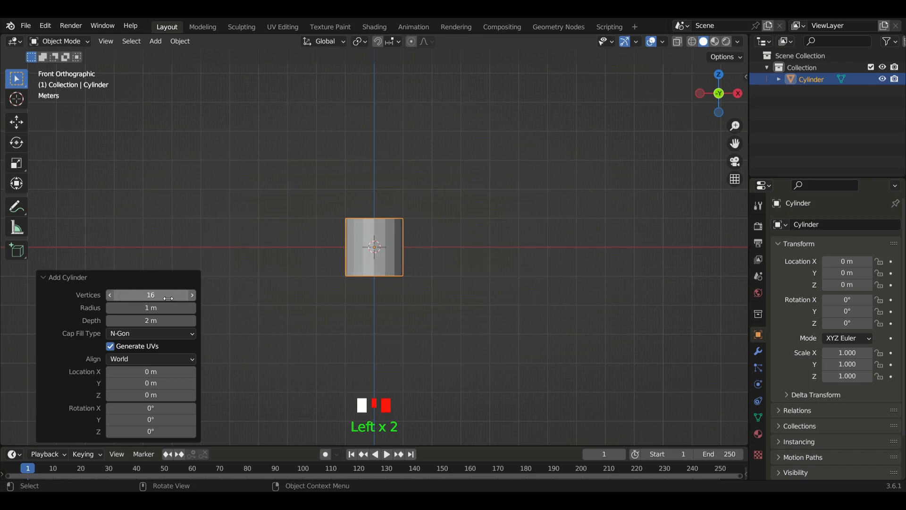
click(48, 278)
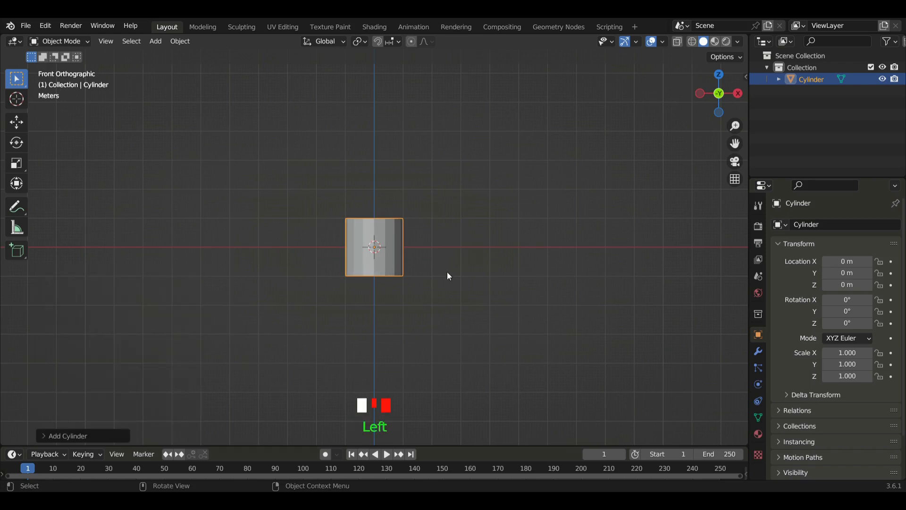
Scale the cylinder up uniformly to about 2.72
key(s)
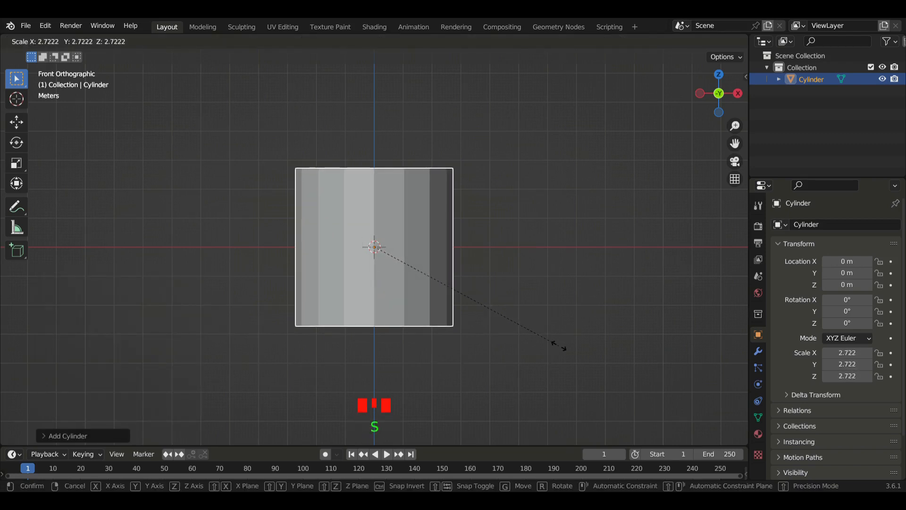
click(559, 346)
scroll(482, 279, up, 3)
scroll(477, 268, down, 2)
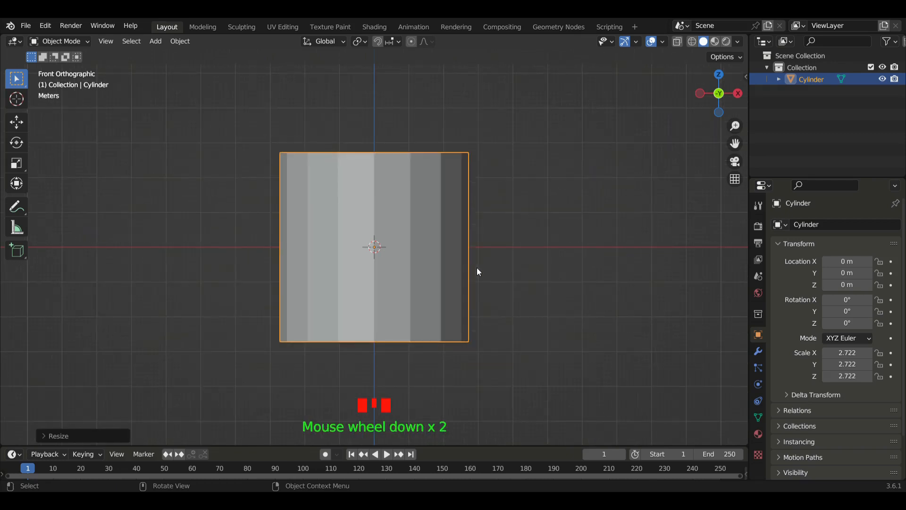
Add four evenly spaced horizontal loop cuts around the cylinder in Edit Mode
key(Tab)
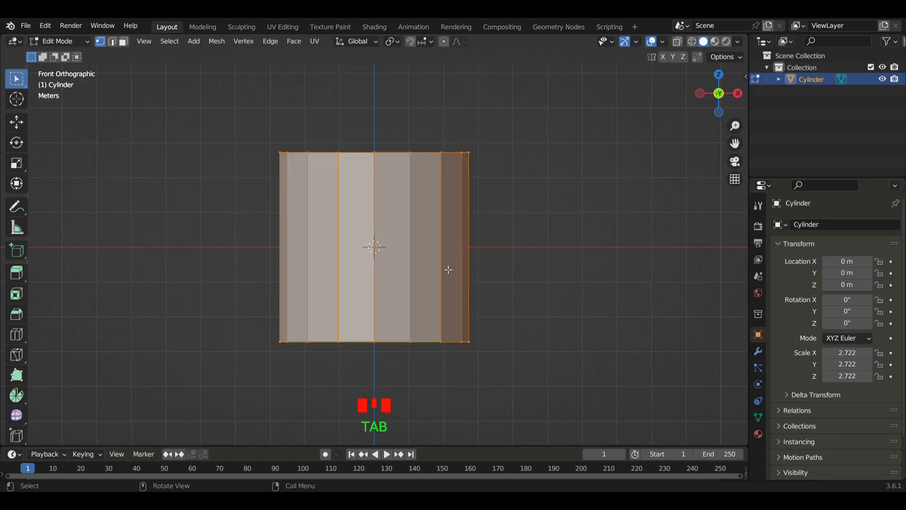
key(ctrl+r)
scroll(448, 271, up, 3)
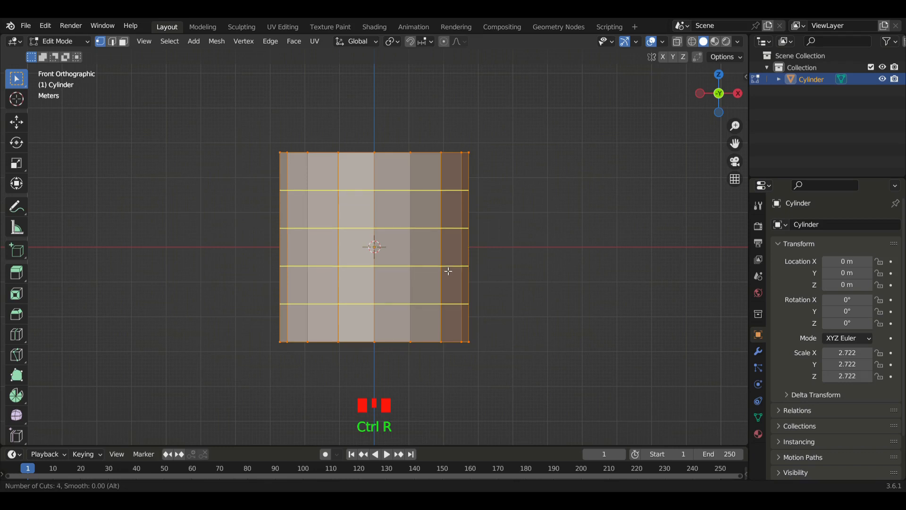
click(447, 271)
click(445, 268)
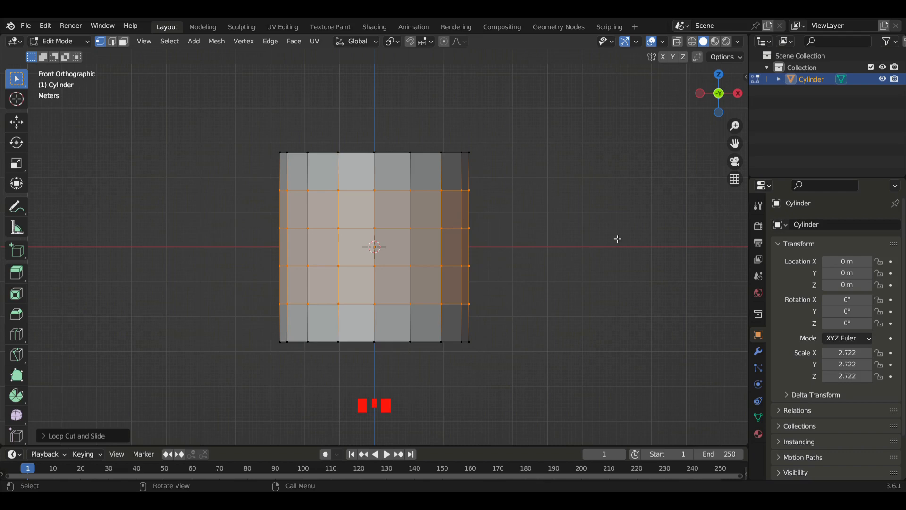
Extrude the four faces around the upper-middle vertex on the cylinder's front right side in place and scale them to about 0.79
middle_drag(617, 239, 546, 243)
key(KP_1)
scroll(546, 243, up, 2)
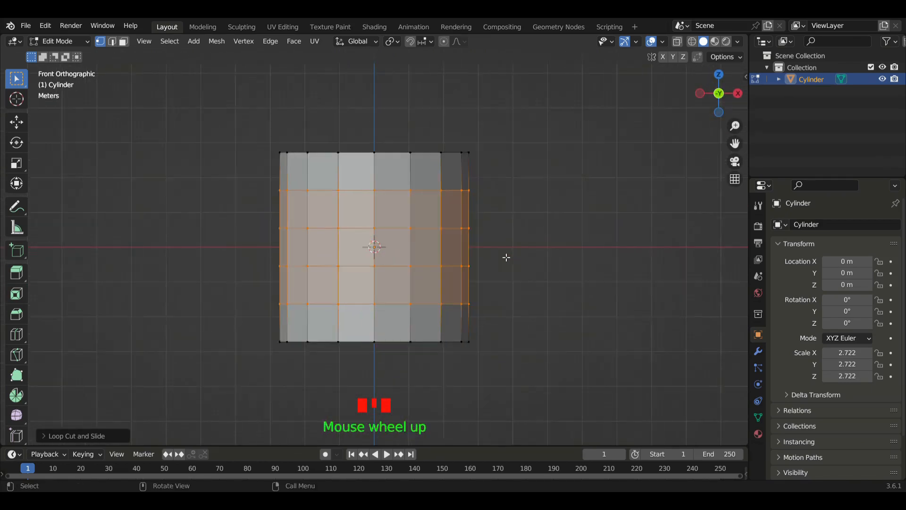
drag(448, 218, 471, 242)
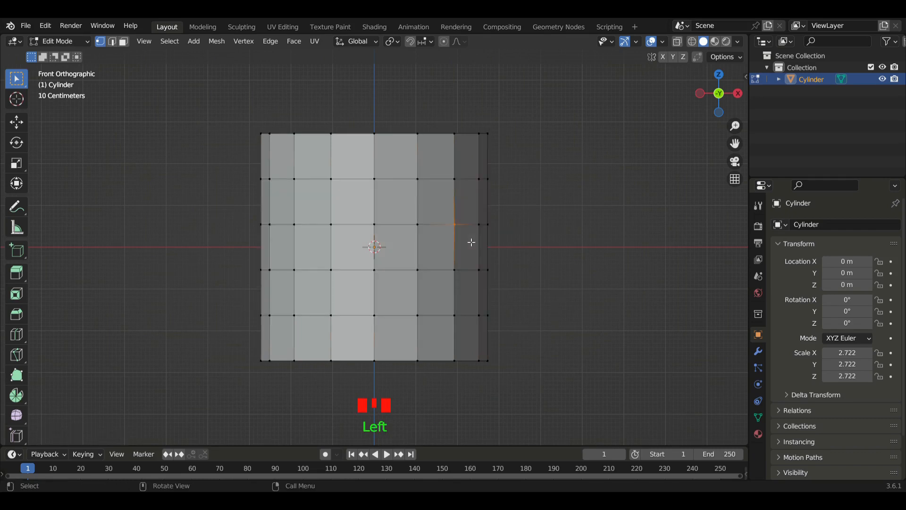
key(ctrl+KP_Add)
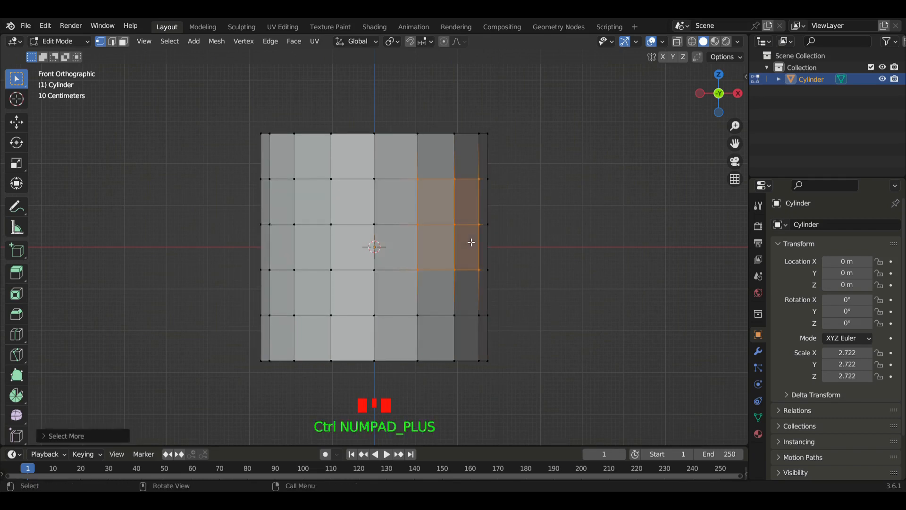
key(e)
right_click(509, 277)
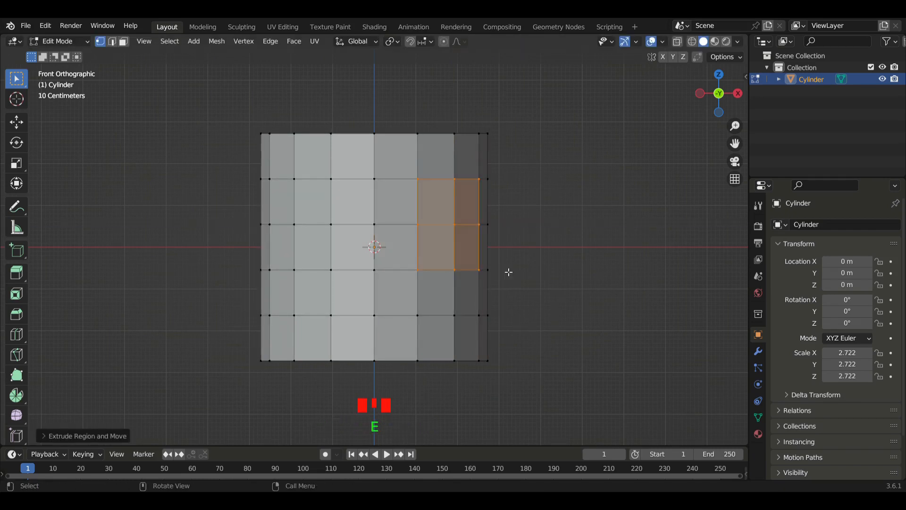
key(s)
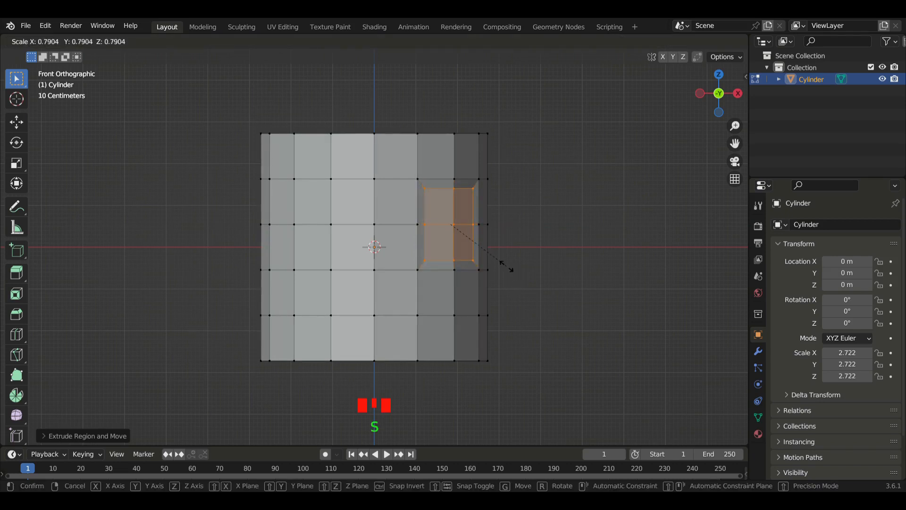
click(507, 266)
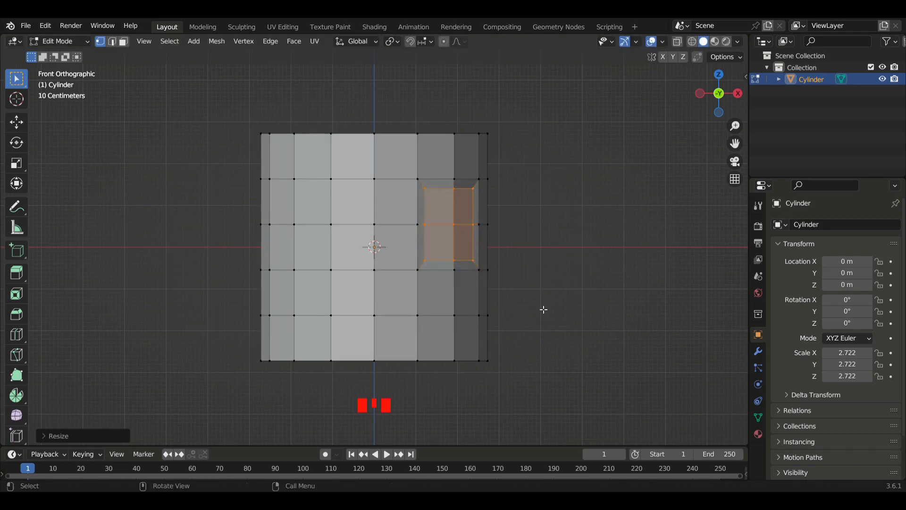
Round the inset patch with To Sphere and delete its faces to open a hole in the cylinder wall
key(shift+alt+s)
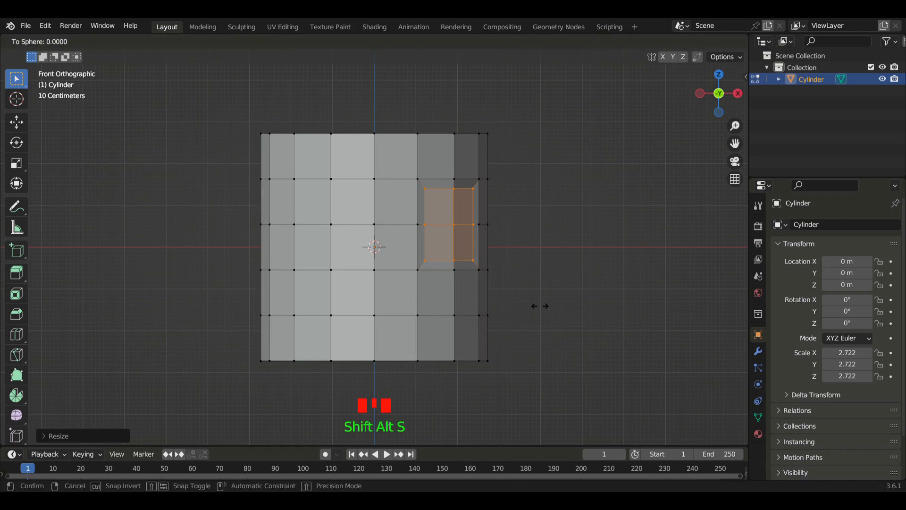
click(110, 291)
scroll(647, 184, down, 1)
middle_drag(647, 185, 542, 192)
scroll(567, 210, up, 2)
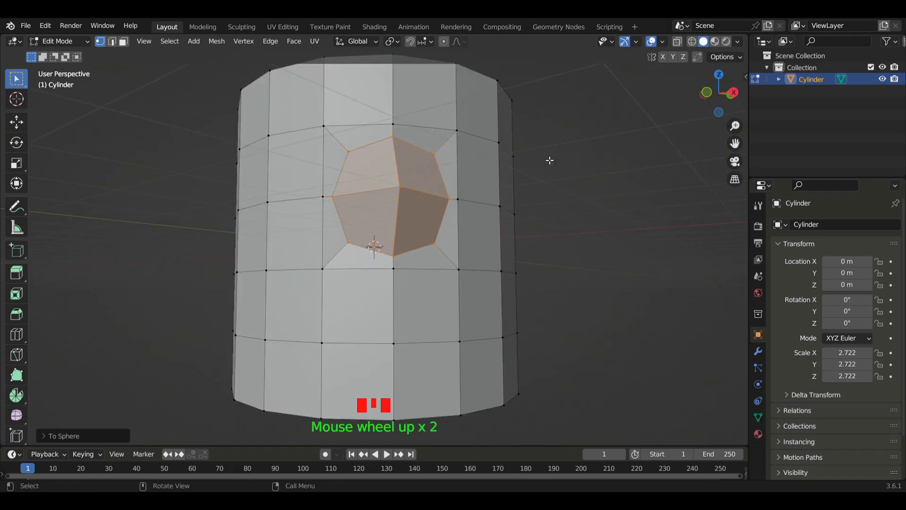
middle_drag(550, 161, 549, 181)
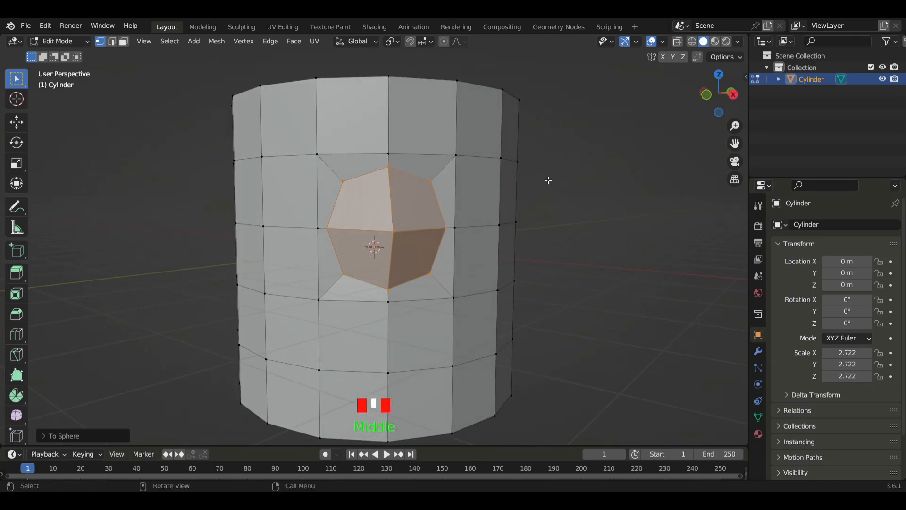
key(x)
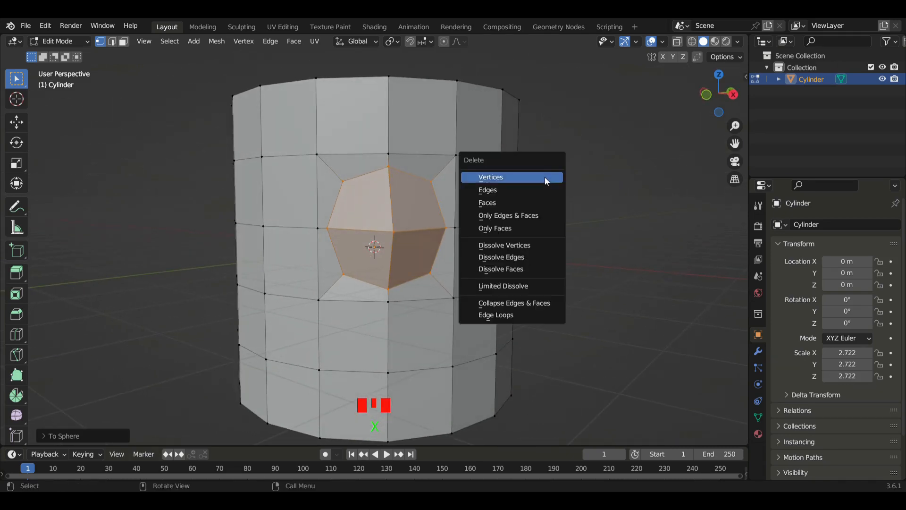
click(524, 202)
Show the cylinder in front view with X-Ray on and delete all vertices of its left half
middle_drag(355, 256, 427, 257)
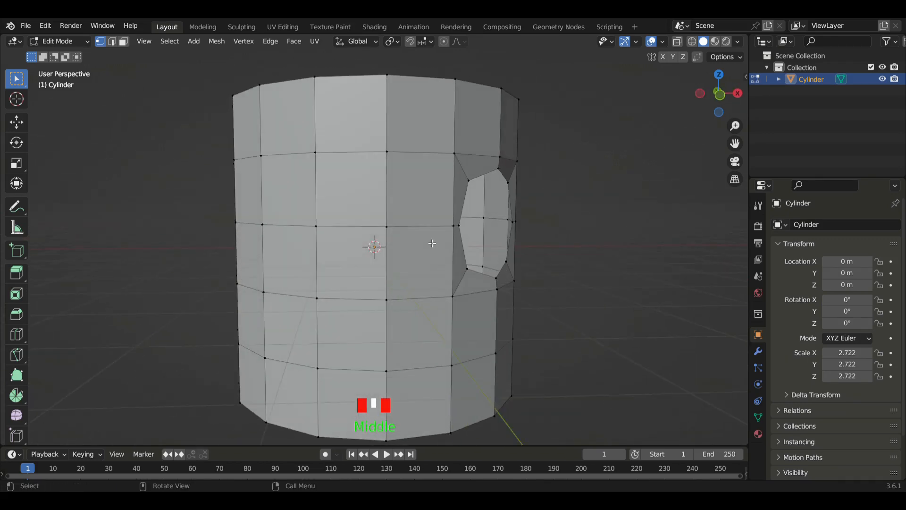
key(KP_1)
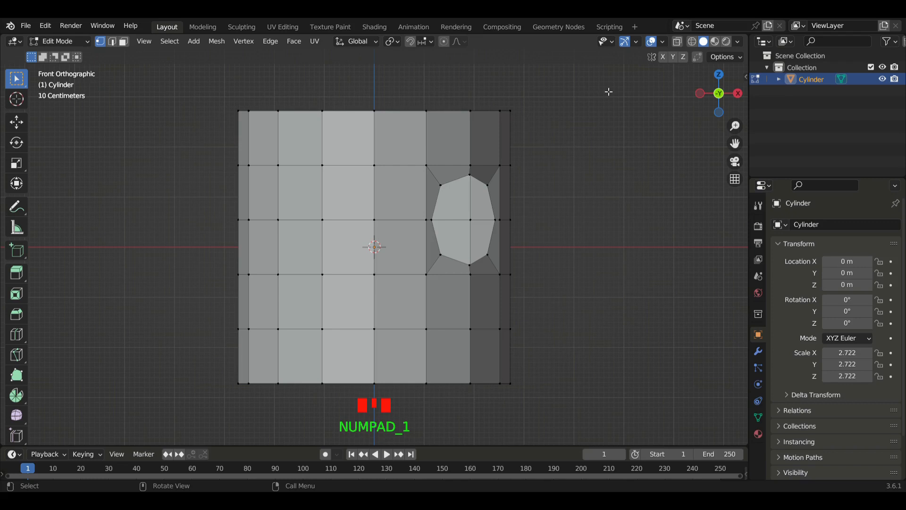
click(677, 42)
drag(190, 86, 346, 412)
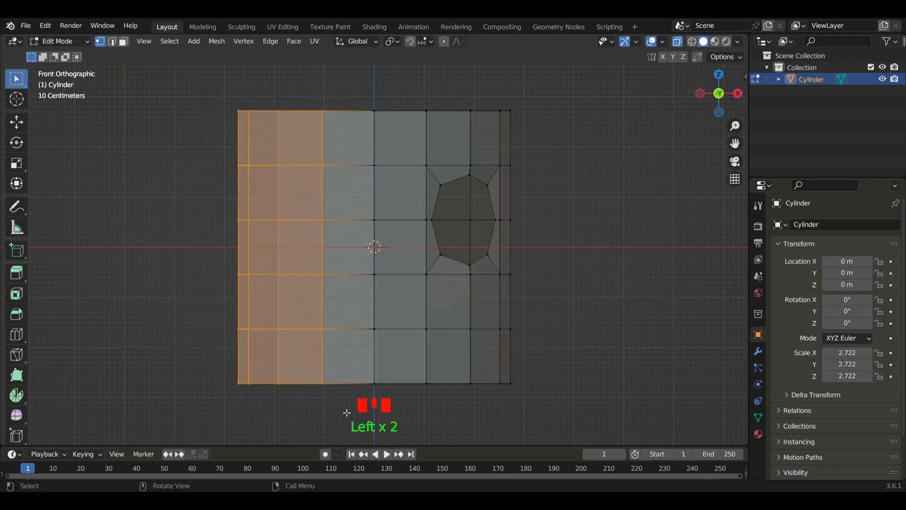
key(x)
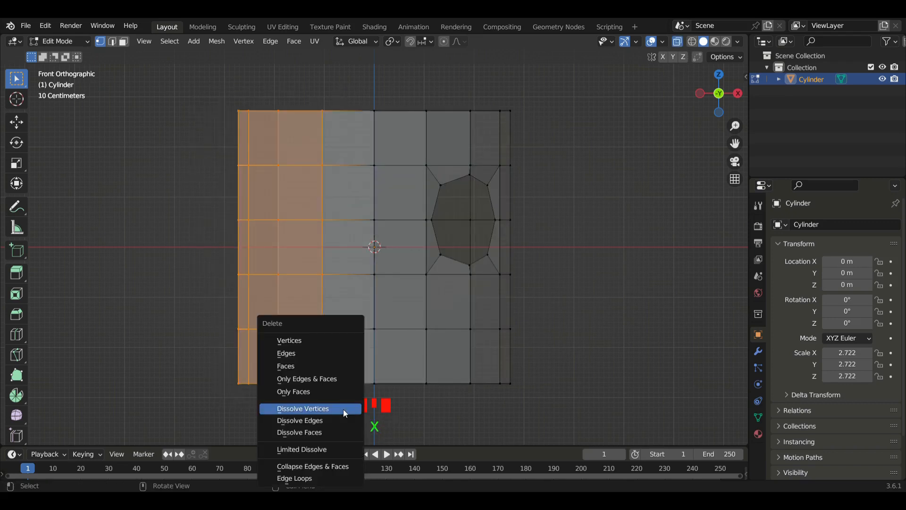
click(328, 340)
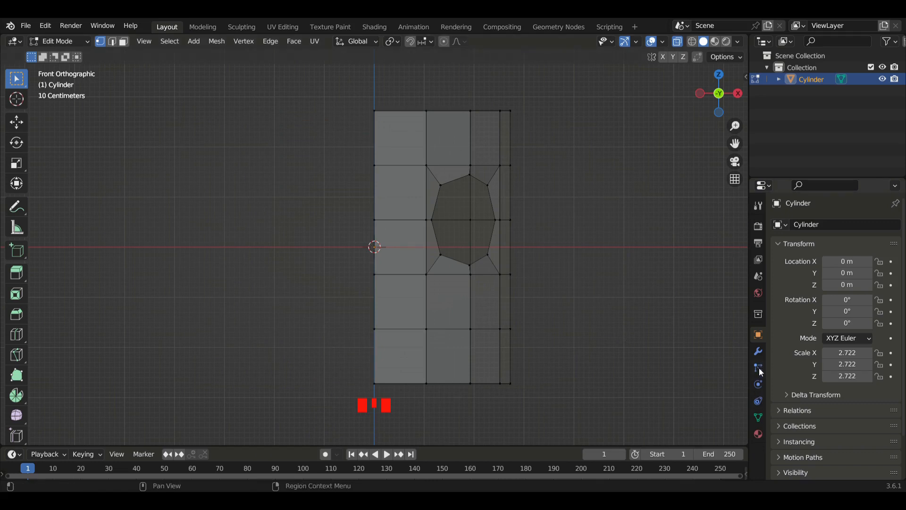
Add a Mirror modifier on the X axis with Clipping enabled, and turn off X-Ray in Object Mode
click(758, 350)
click(811, 225)
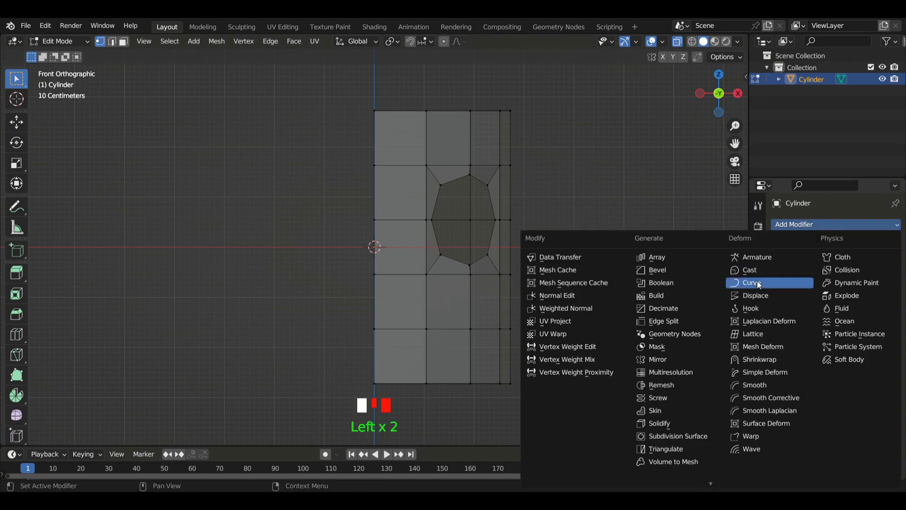
click(679, 359)
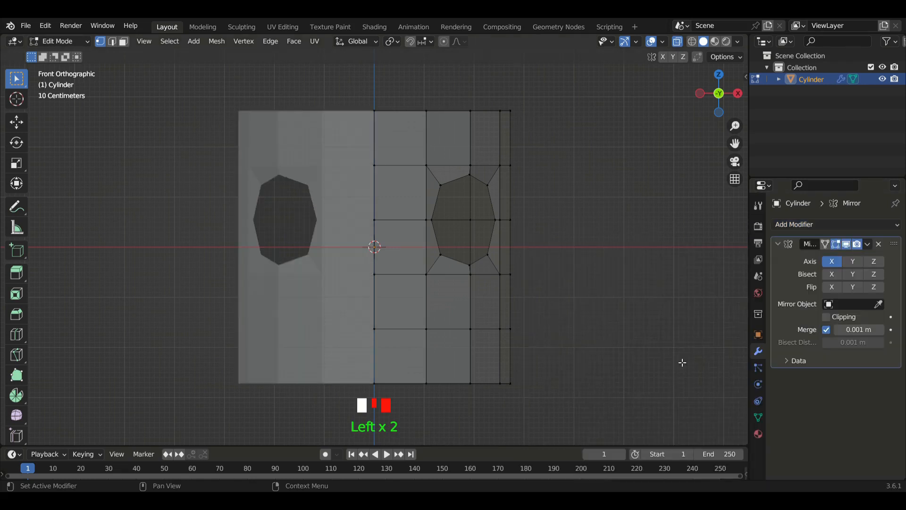
click(828, 317)
key(Tab)
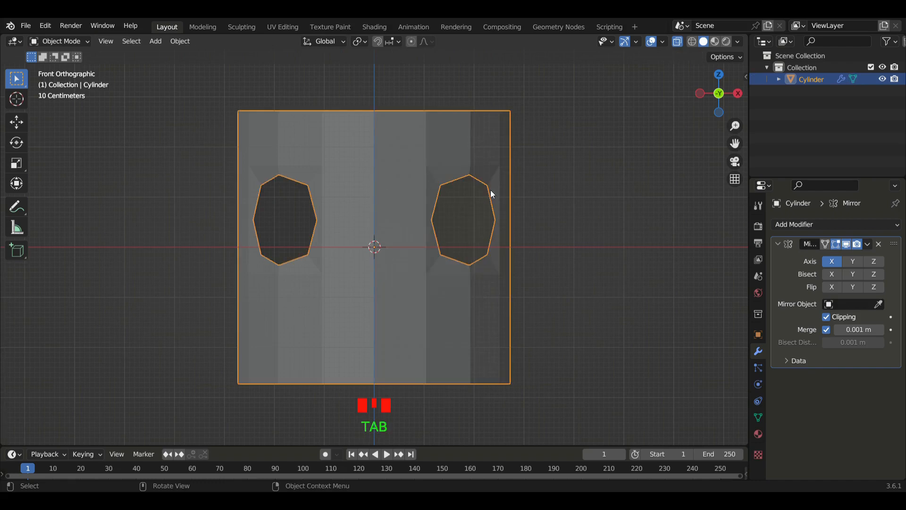
middle_drag(491, 190, 685, 27)
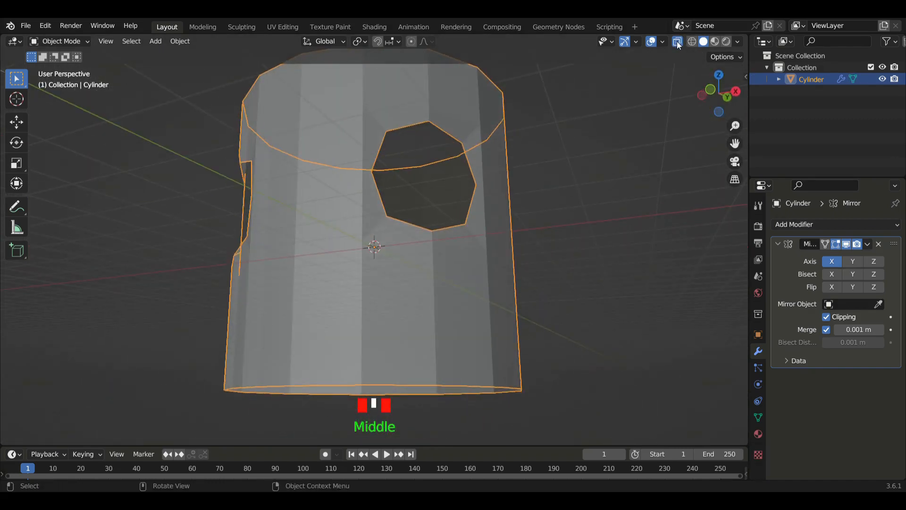
click(677, 41)
middle_drag(486, 192, 508, 234)
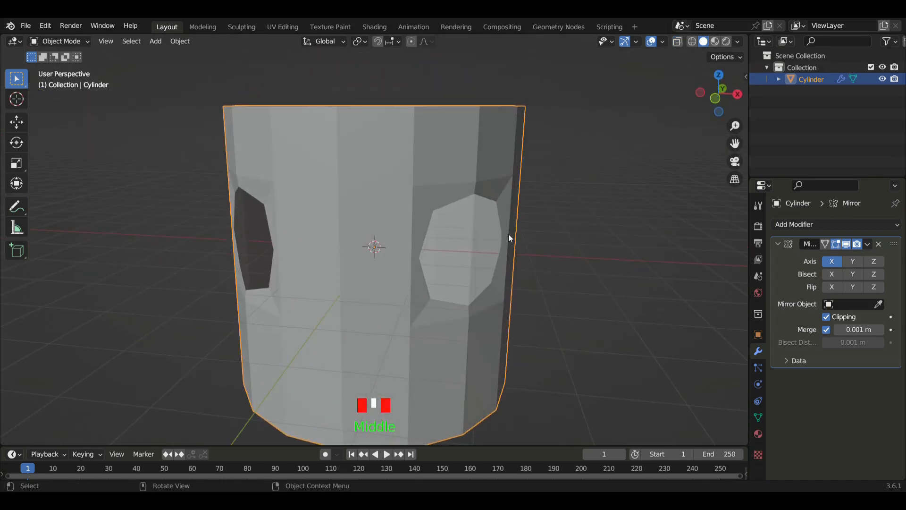
key(KP_1)
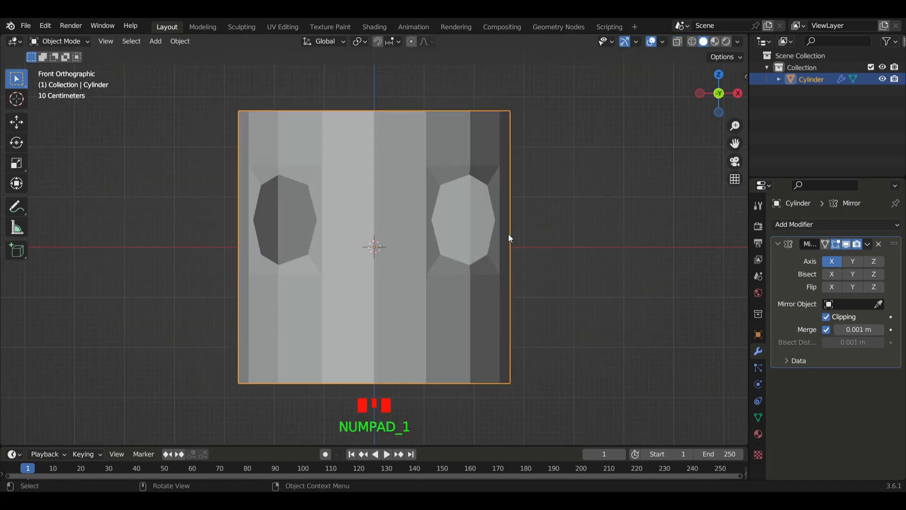
In Edit Mode, select the two front vertices of the edge running from the mirror line toward the hole and enable Proportional Editing
click(87, 43)
click(52, 67)
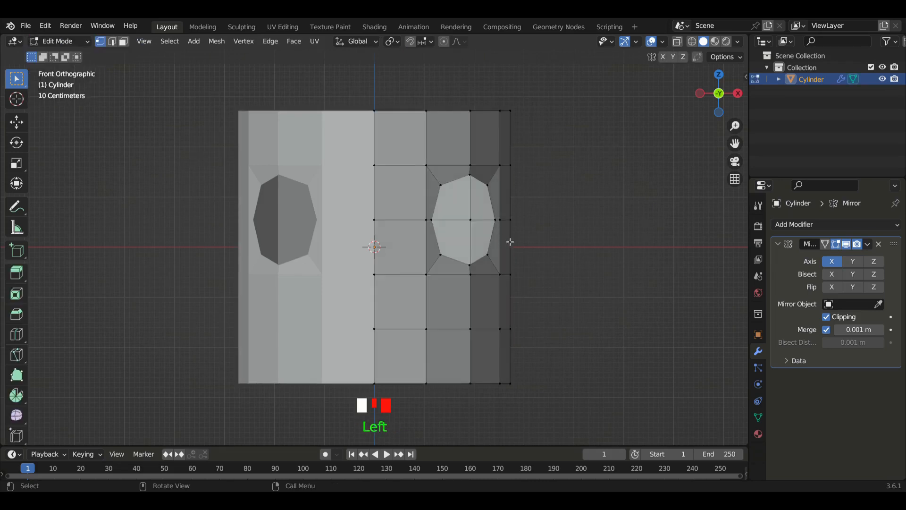
scroll(511, 242, up, 3)
scroll(512, 243, down, 3)
click(373, 218)
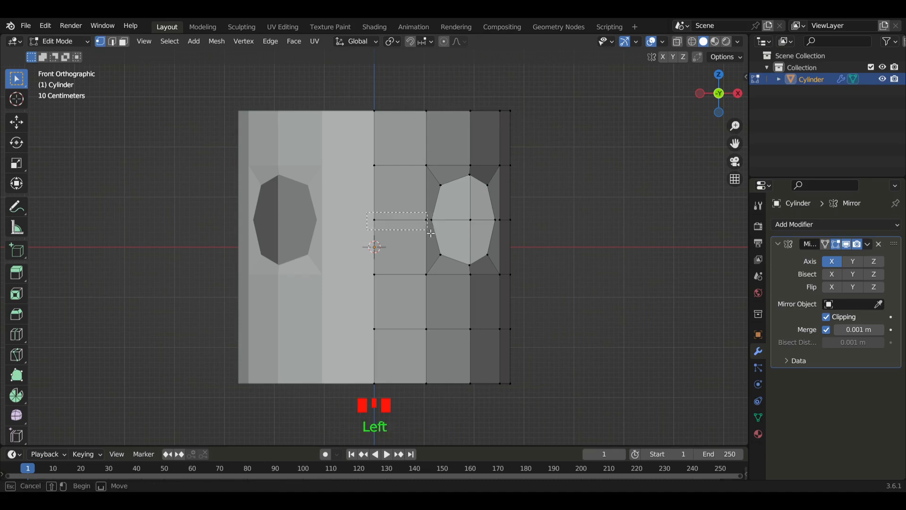
click(445, 44)
scroll(577, 302, down, 1)
middle_drag(576, 302, 483, 306)
key(KP_3)
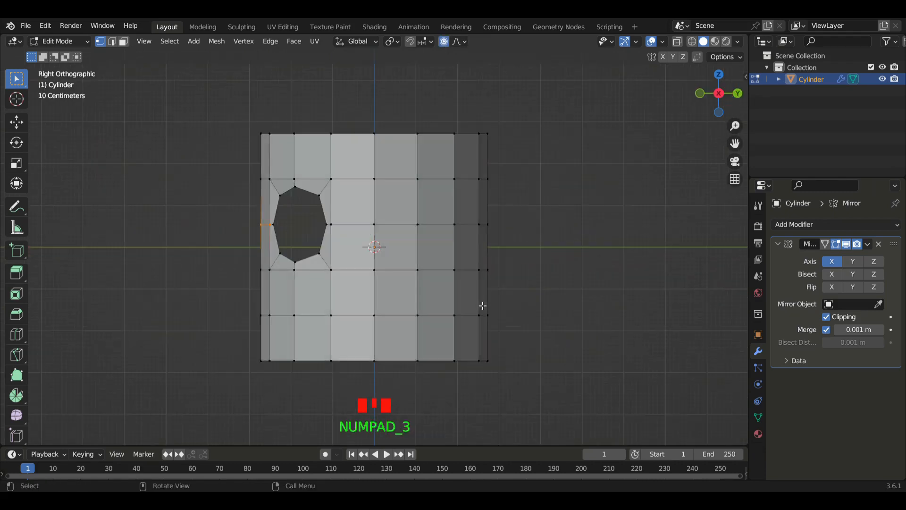
scroll(477, 301, up, 2)
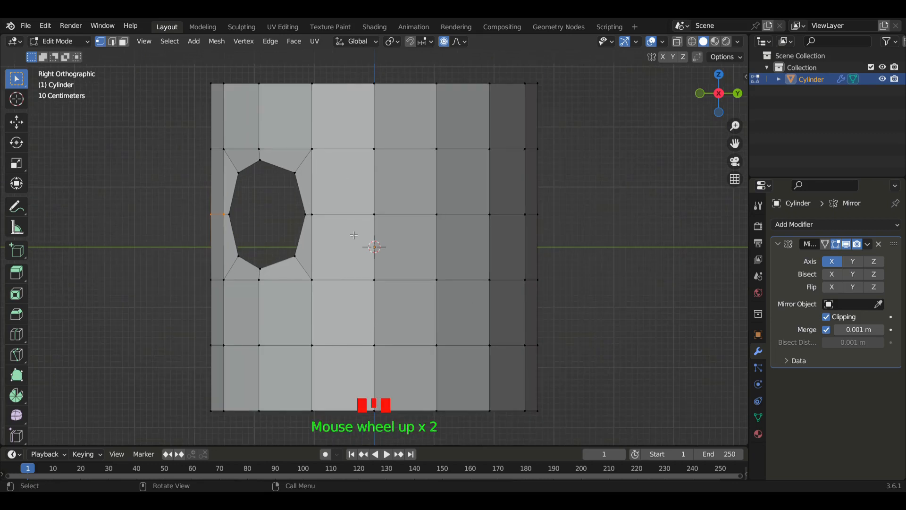
Try sliding the selected front edge vertically with Edge Slide, and undo the slide
key(g)
scroll(354, 236, down, 3)
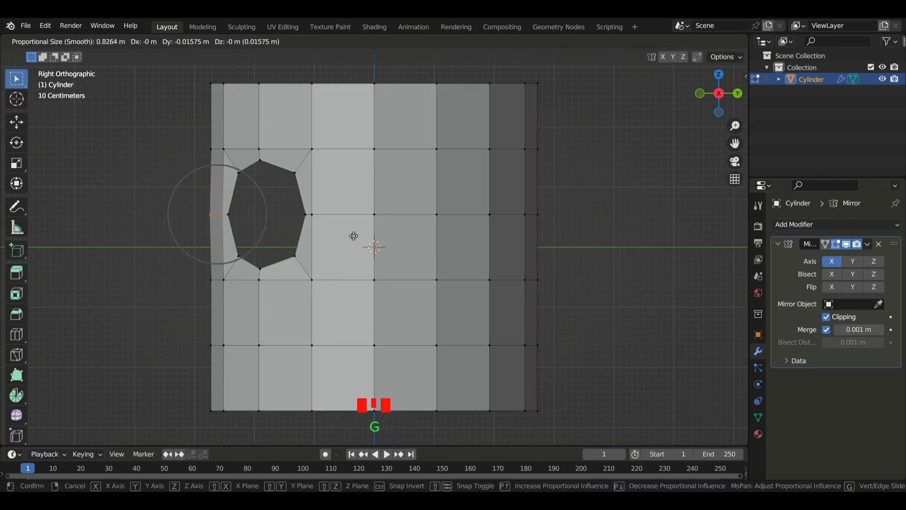
key(g)
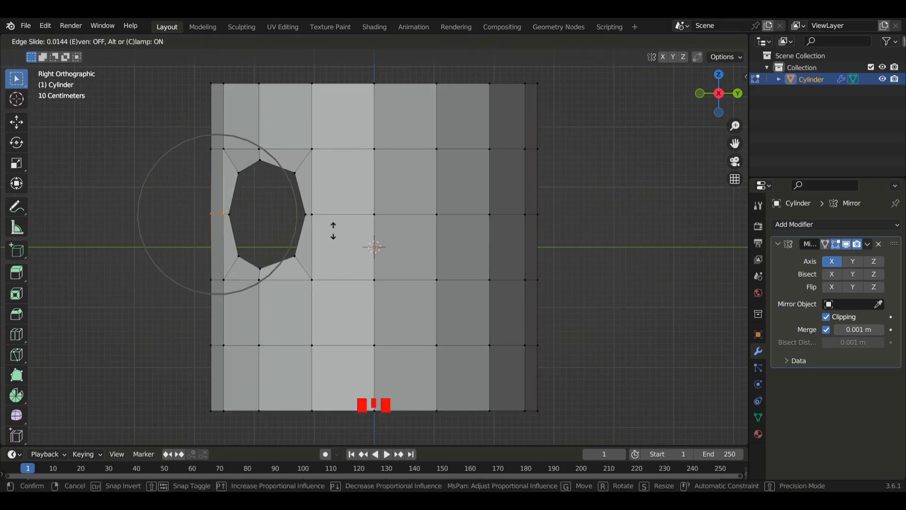
click(325, 240)
key(ctrl+z)
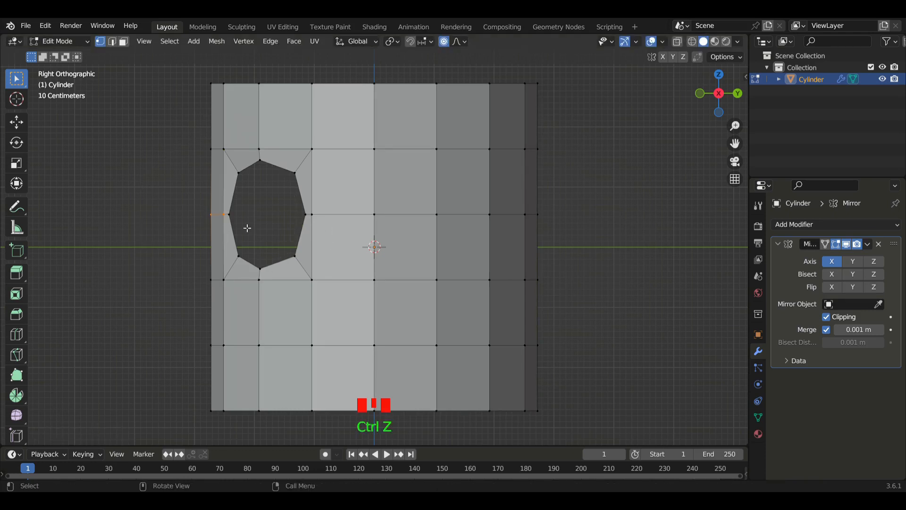
Move the selected front edge inward along Y with a proportional size of about 1.61 m to dent the wall between the holes
key(g)
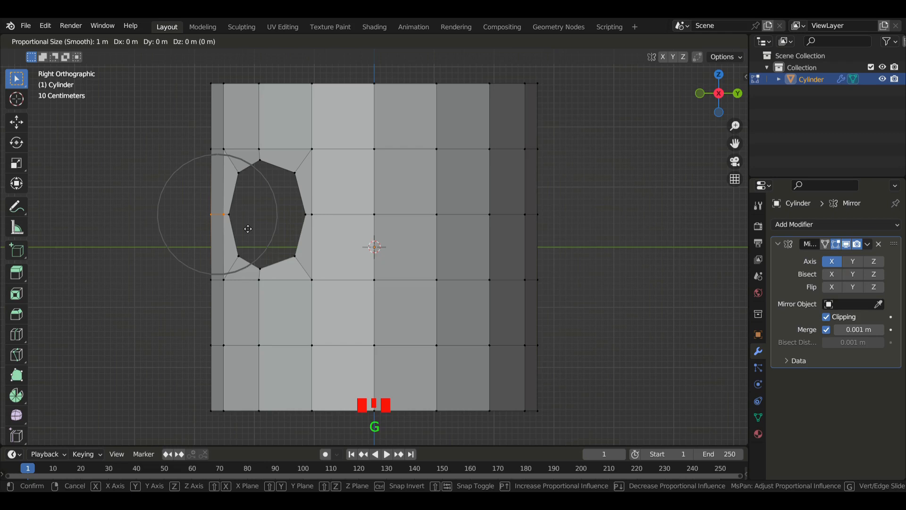
key(y)
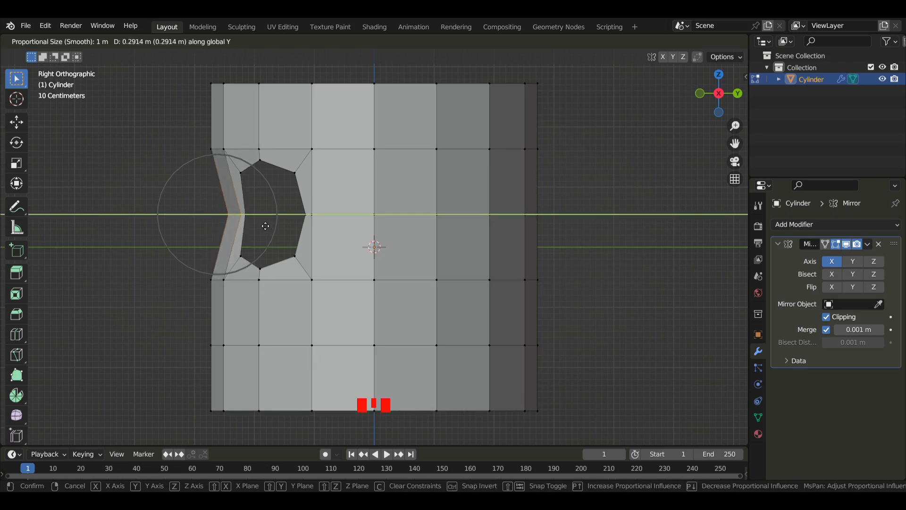
scroll(270, 227, down, 5)
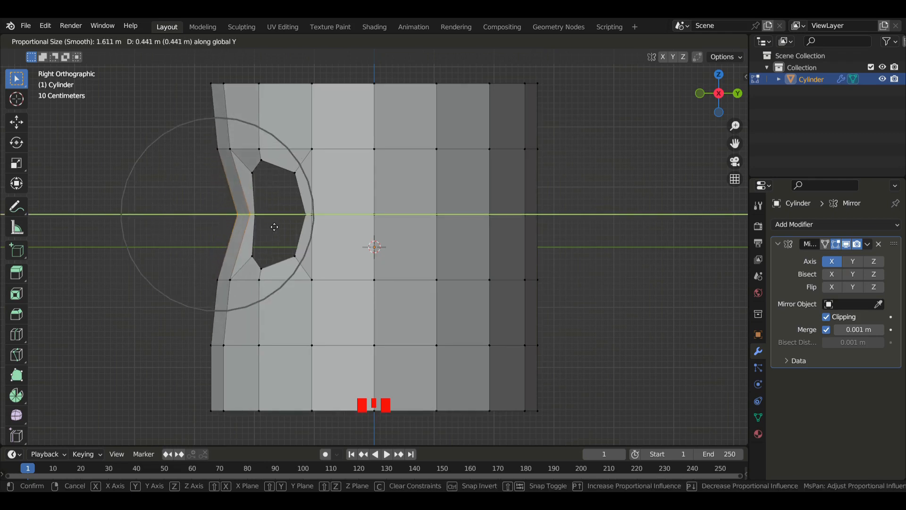
click(267, 224)
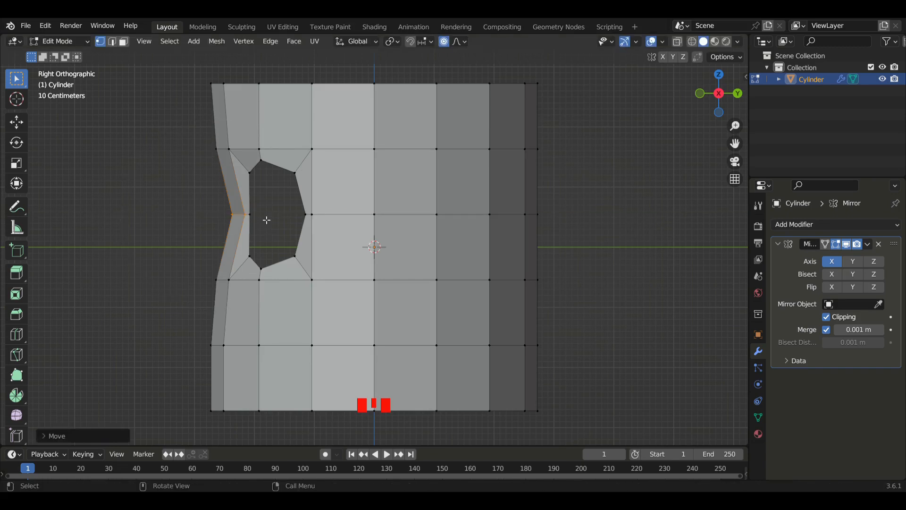
Select the hole's outer side vertex and its neighbouring wall vertex and move them about 0.26 m backward along Y in right view
scroll(263, 218, up, 3)
scroll(263, 218, down, 3)
middle_drag(263, 218, 492, 216)
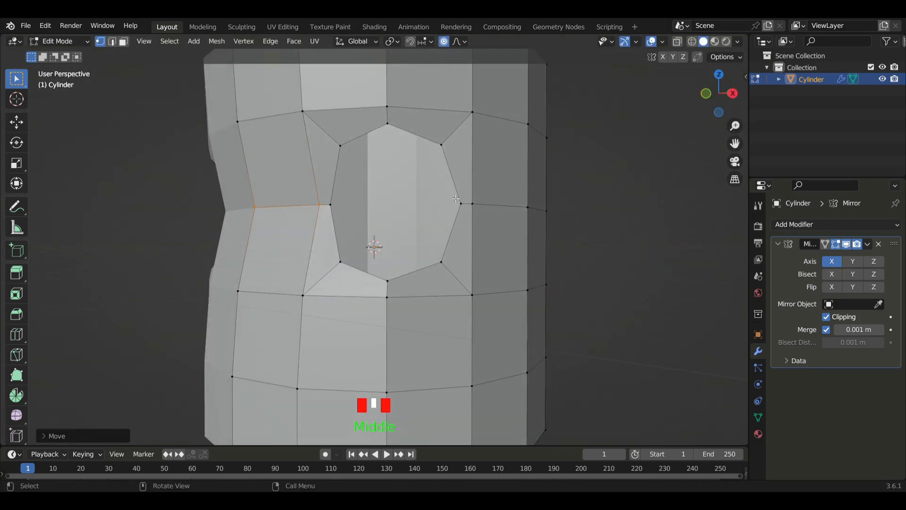
key(KP_3)
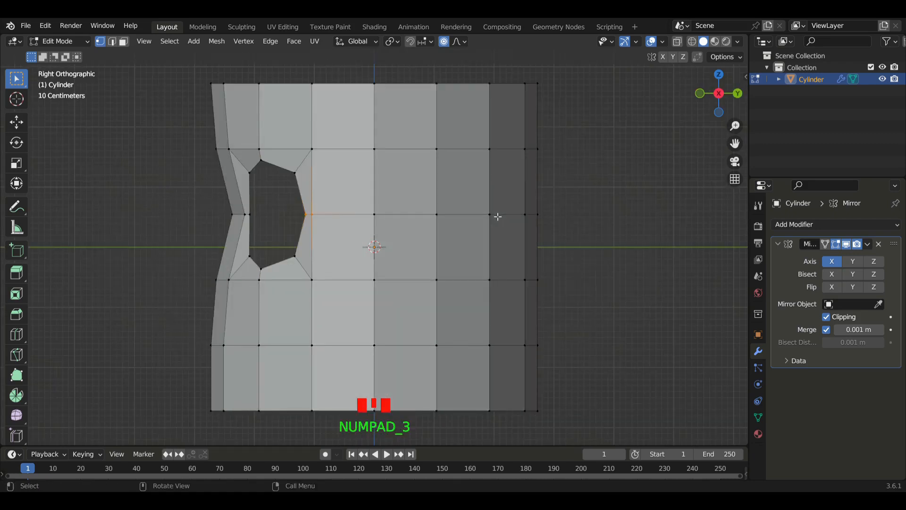
key(g)
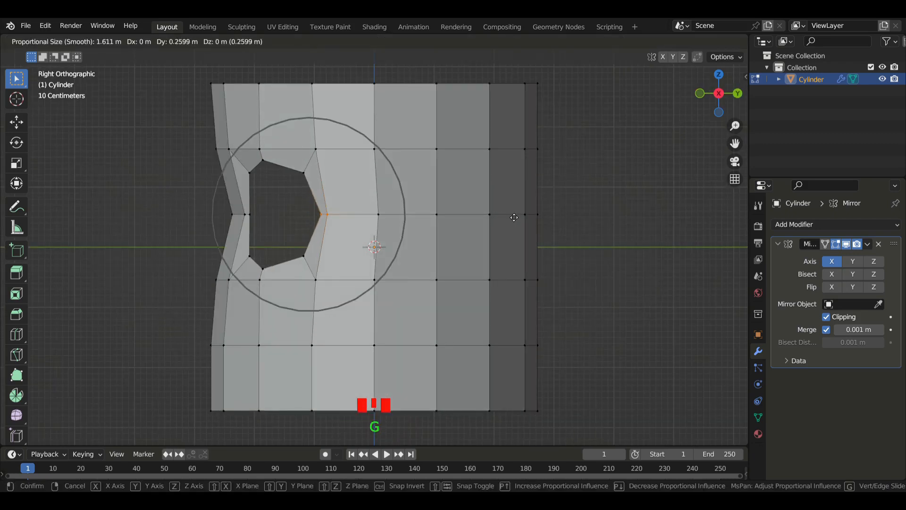
click(513, 217)
In front view, move the hole's inner side vertex and its neighbour about 0.3 m toward the centre along X, with proportional size about 0.75 m
key(KP_1)
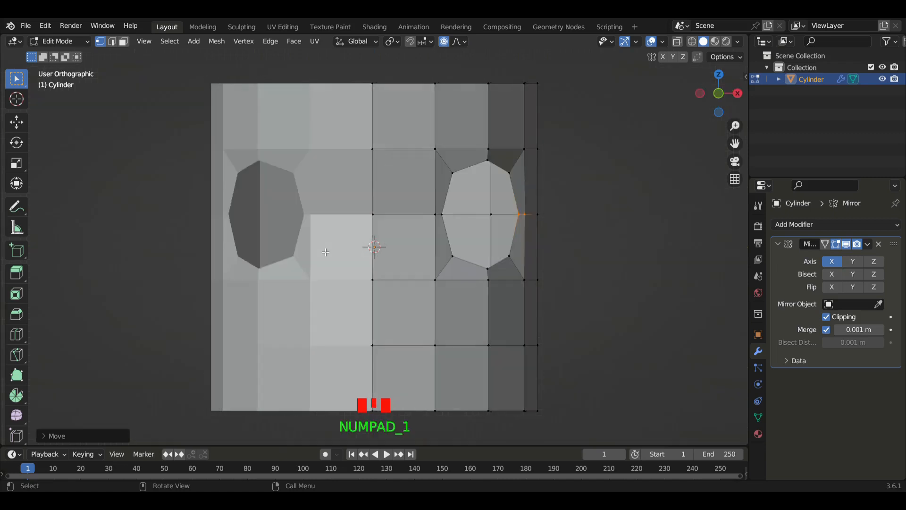
scroll(451, 222, down, 2)
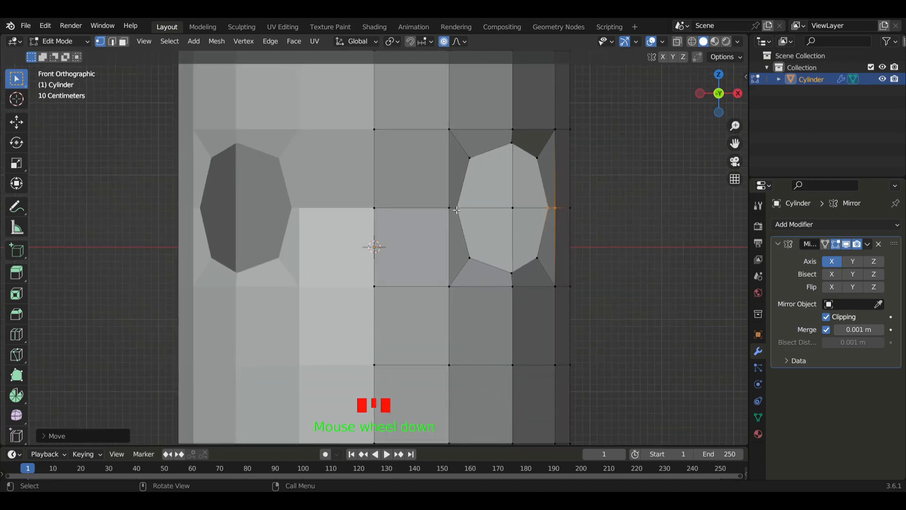
click(466, 230)
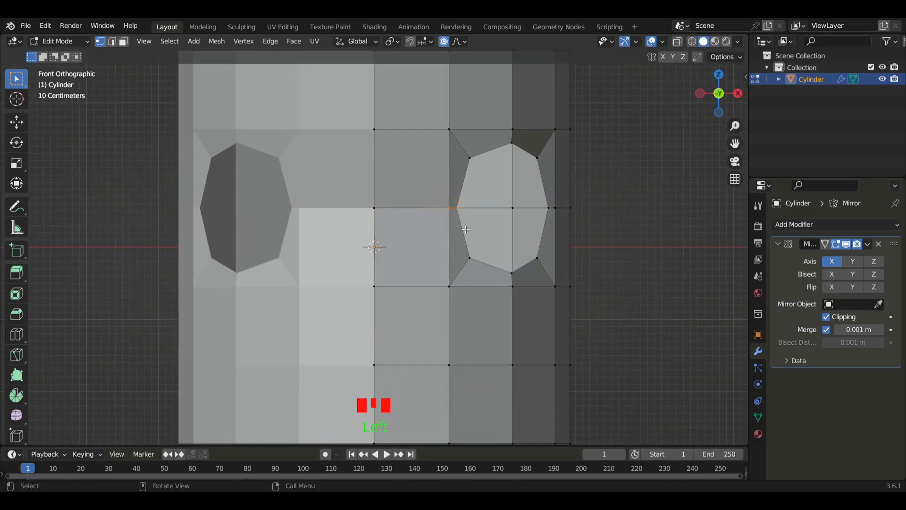
key(g)
key(x)
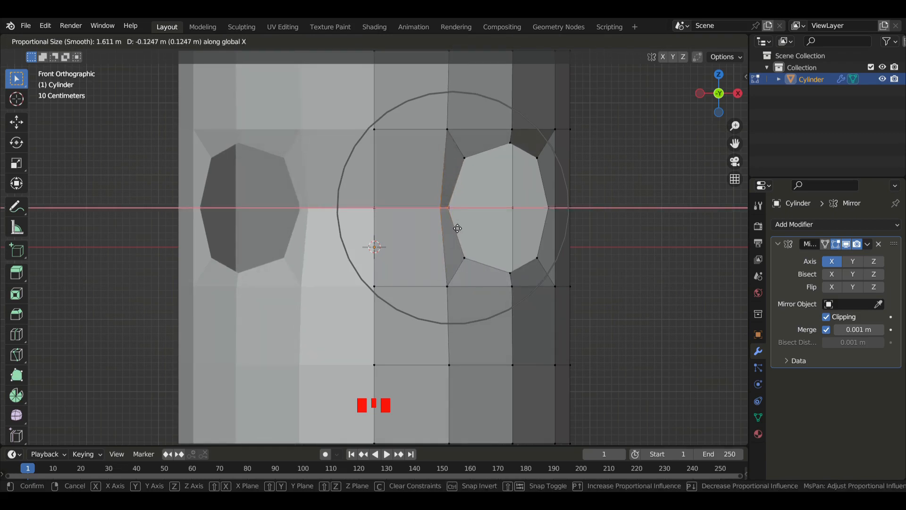
scroll(458, 228, down, 7)
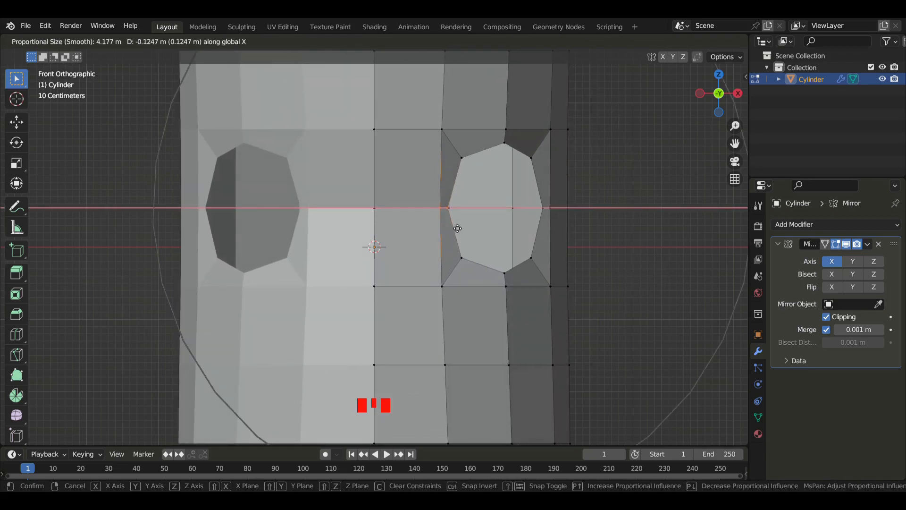
scroll(458, 228, up, 13)
scroll(457, 228, up, 2)
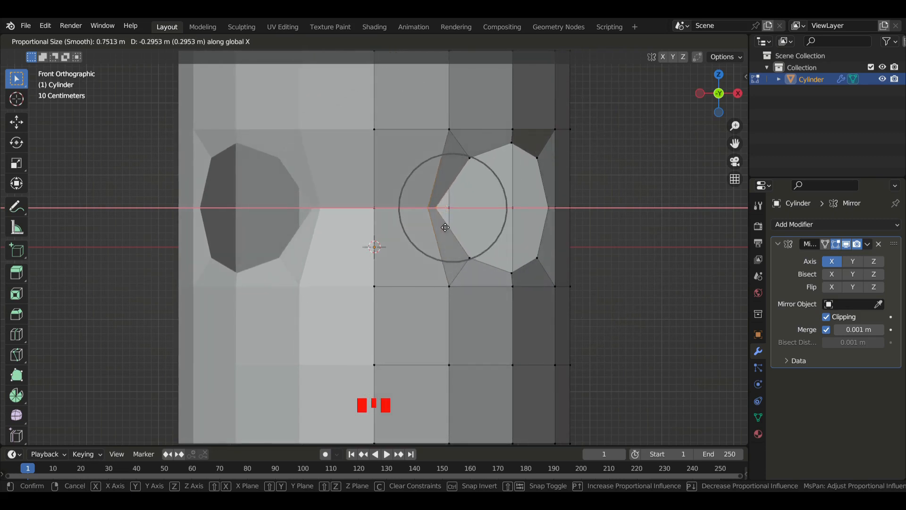
click(442, 222)
Try moving only the wall vertex beside the hole's inner corner toward the centre with Proportional Editing, and undo the move
scroll(442, 222, up, 1)
drag(424, 187, 451, 220)
key(g)
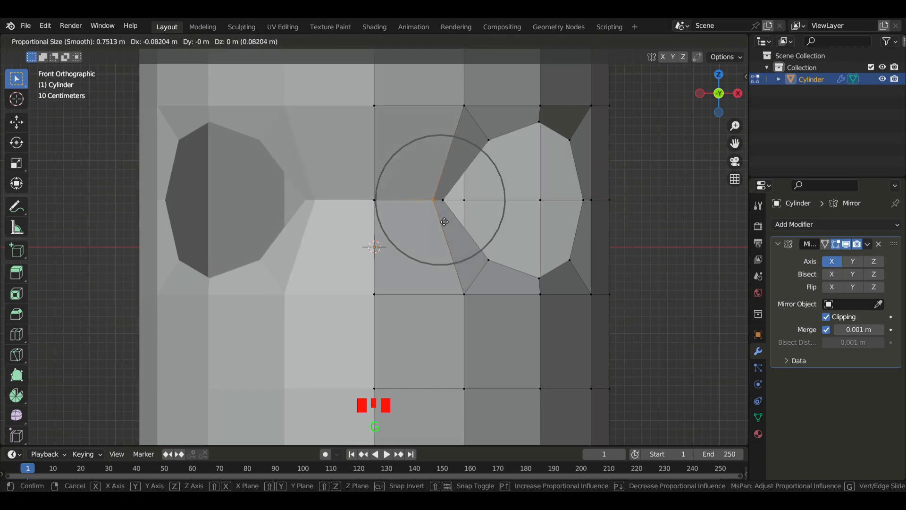
click(446, 221)
key(ctrl+z)
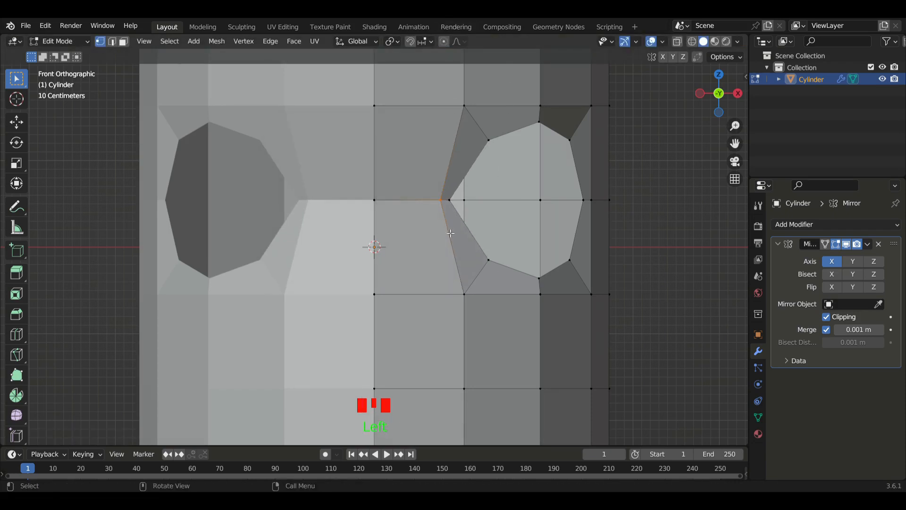
Without Proportional Editing, move the wall vertex beside the hole's inner corner about 0.22 m toward the mirror line
key(g)
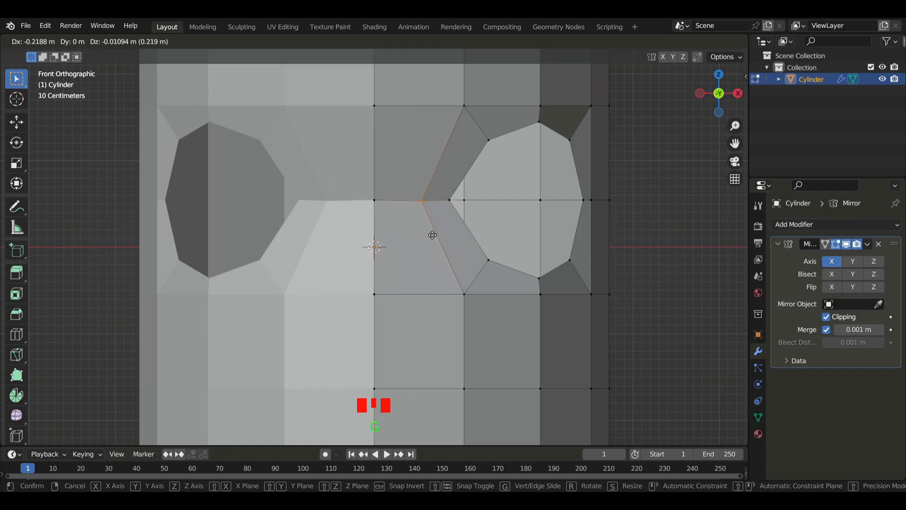
click(432, 234)
scroll(431, 234, down, 3)
middle_drag(431, 234, 412, 233)
scroll(410, 252, down, 2)
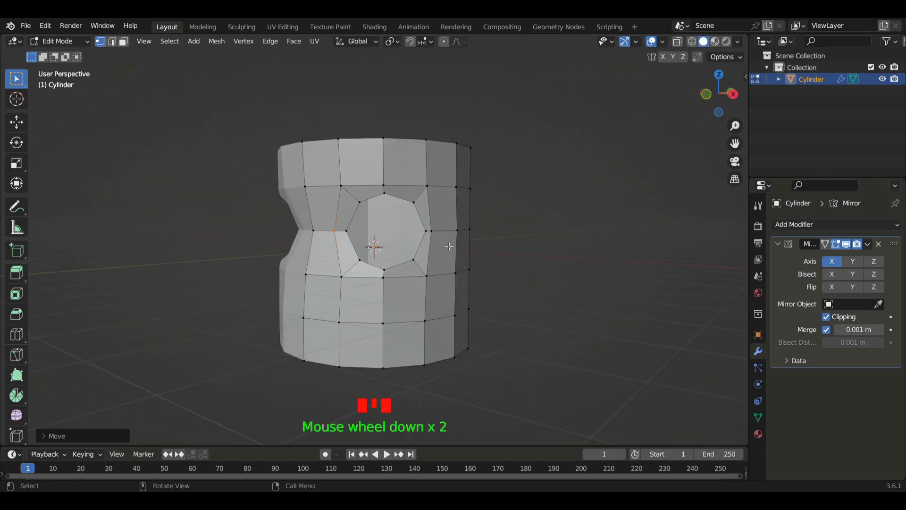
Leave Edit Mode on the cylinder and add a UV sphere to the scene, working in front view
scroll(449, 246, up, 2)
scroll(472, 231, down, 2)
middle_drag(463, 239, 513, 239)
key(KP_1)
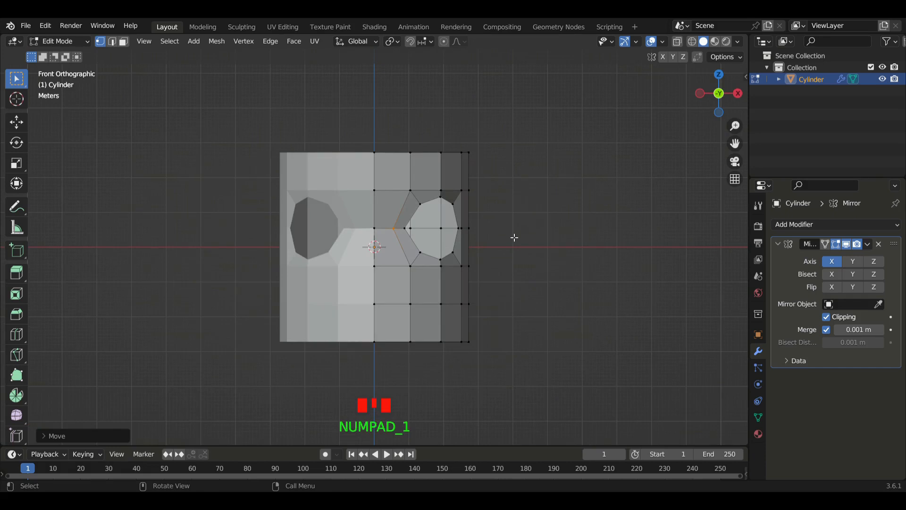
scroll(491, 221, up, 2)
scroll(503, 241, down, 2)
key(Tab)
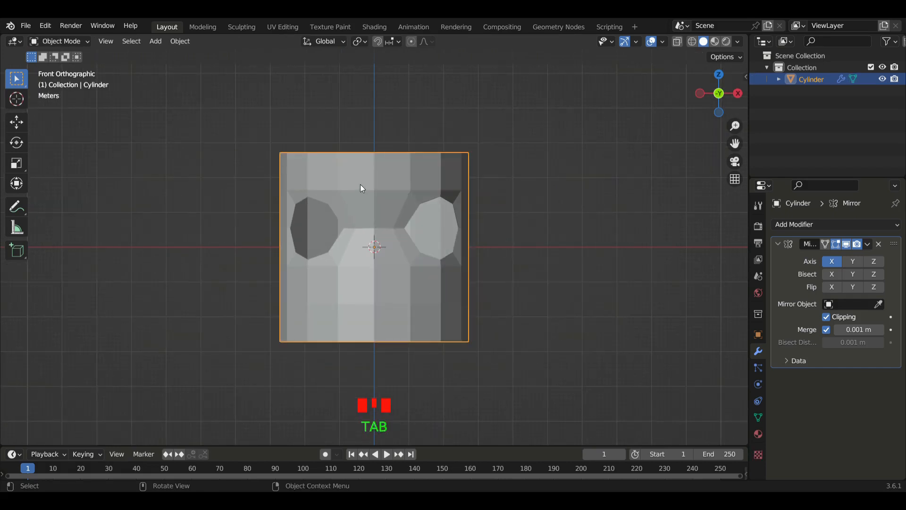
click(360, 188)
shift+middle_drag(548, 324, 530, 303)
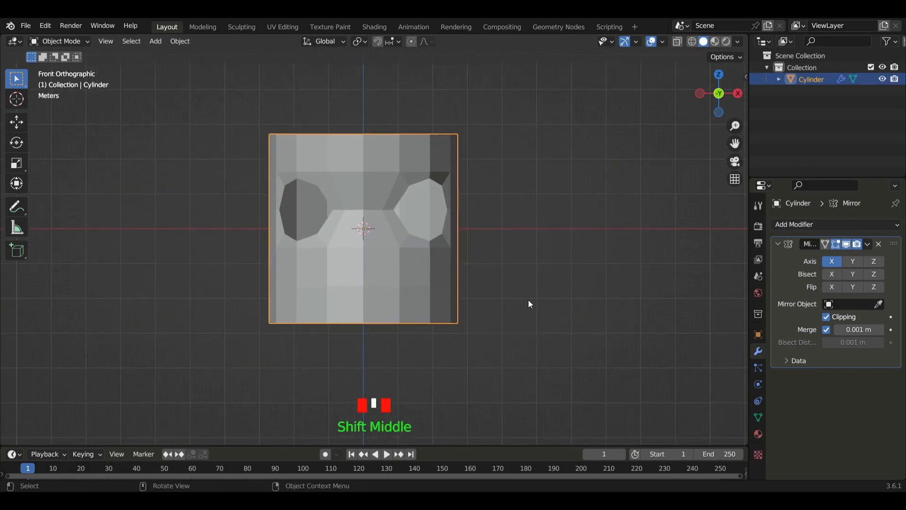
key(shift+a)
mouse_move(527, 251)
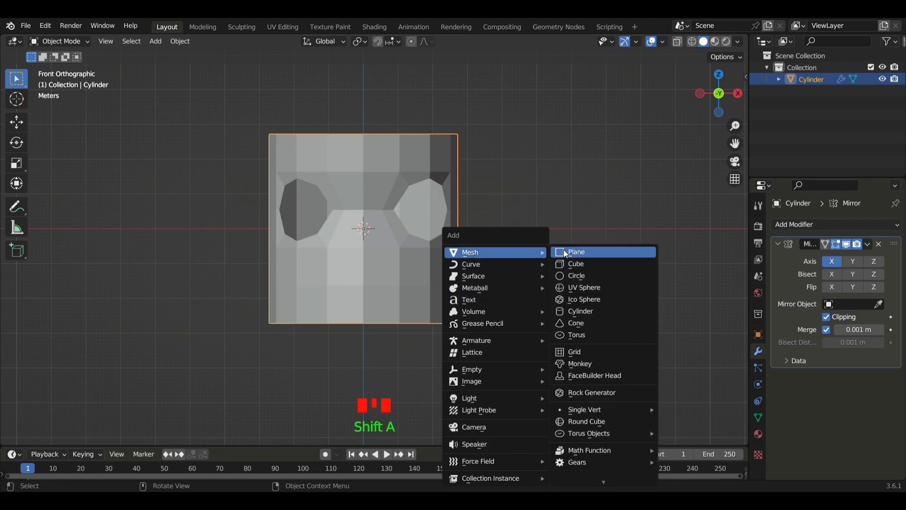
click(616, 287)
scroll(443, 203, up, 2)
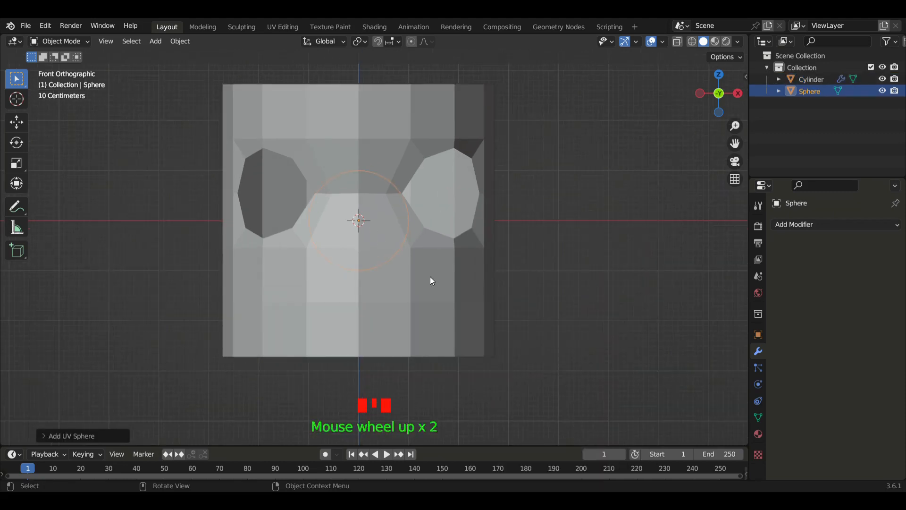
Move the sphere along positive X until it is clear of the cylinder, and raise it about 0.43 m along Z
key(g)
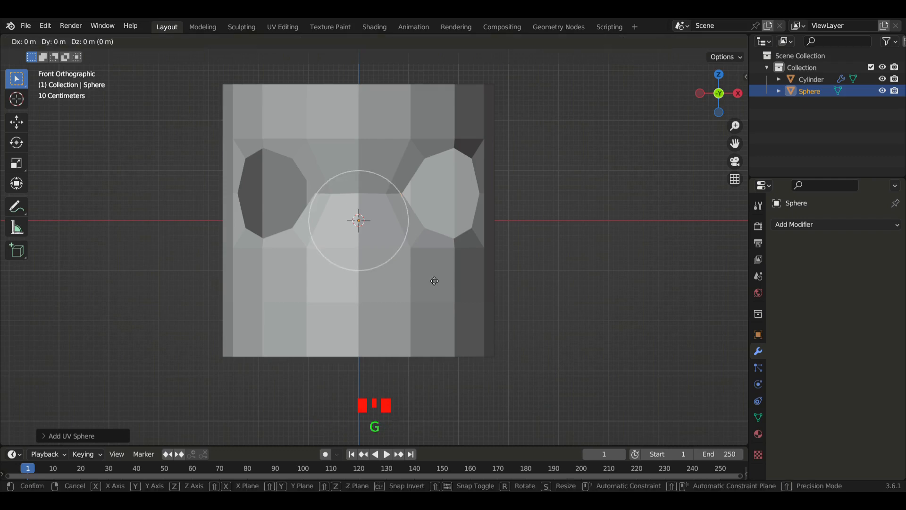
key(x)
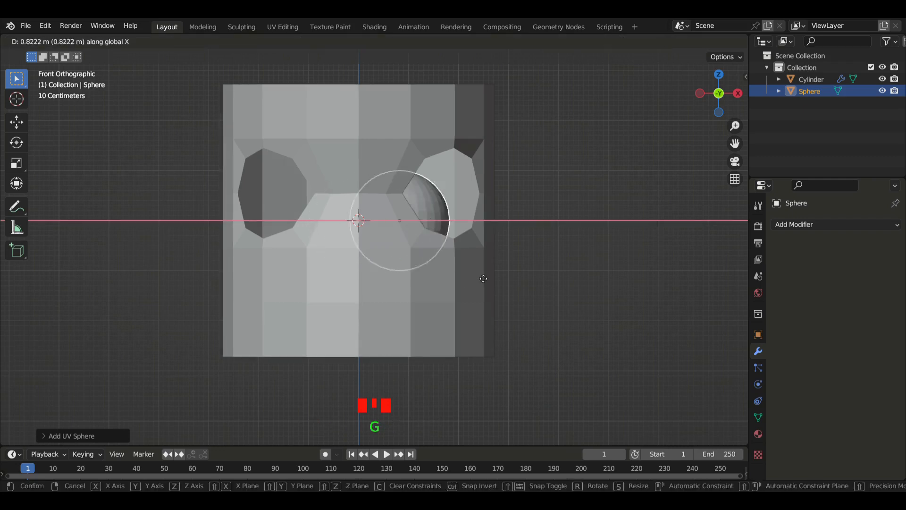
click(637, 278)
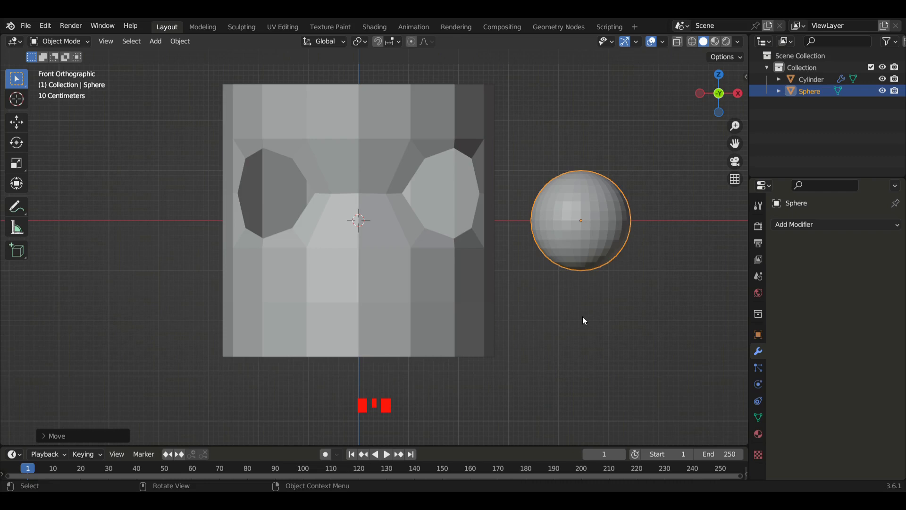
key(g)
key(z)
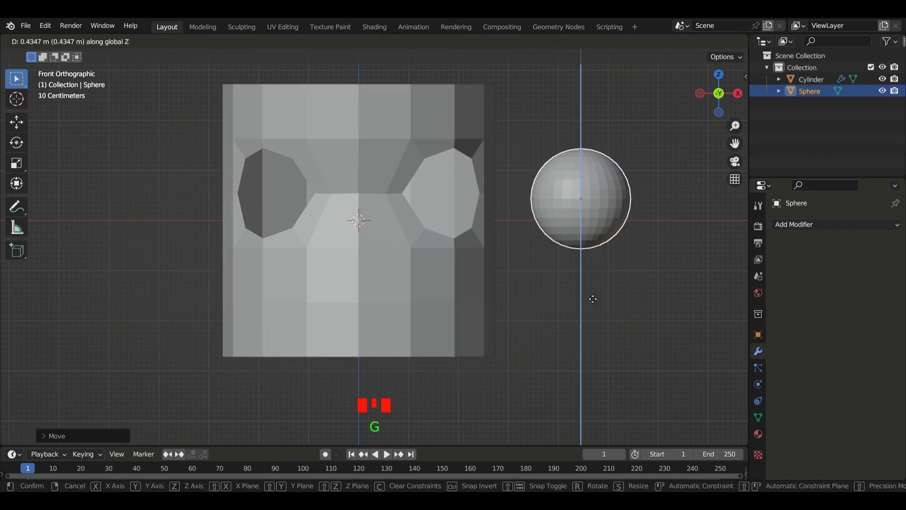
click(593, 299)
Rotate the sphere 90 degrees about the X axis so its pole faces the front
text(r)
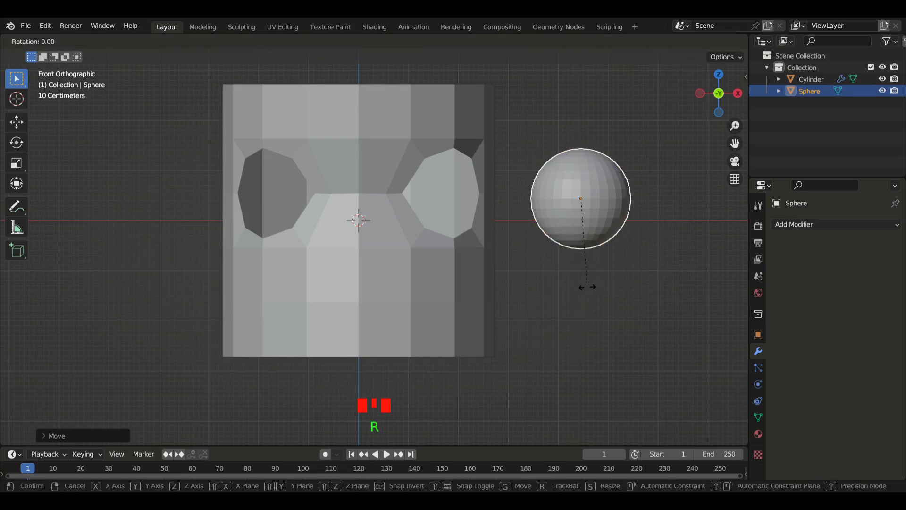
text(x90)
key(Return)
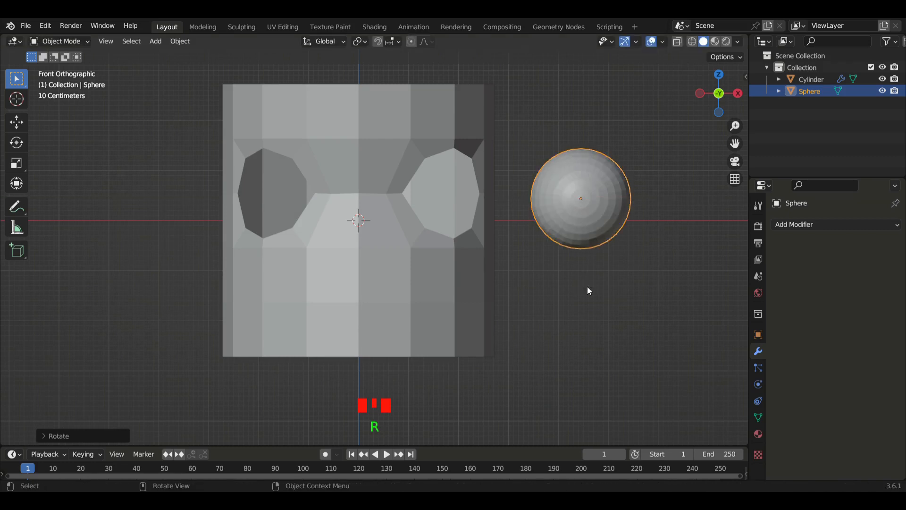
In Edit Mode with face selection, select the faces around the sphere's front pole and grow the selection by three rings
scroll(589, 290, up, 2)
scroll(385, 279, up, 3)
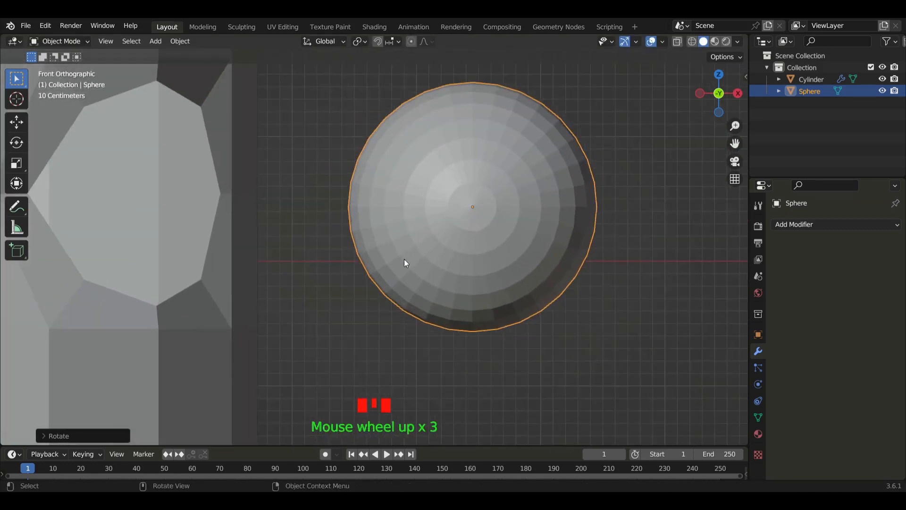
shift+middle_drag(405, 261, 429, 234)
key(Tab)
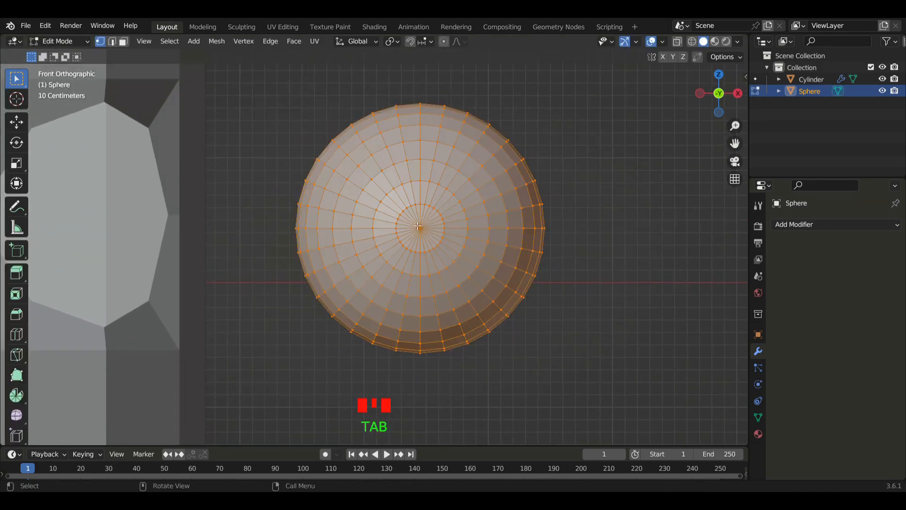
click(125, 41)
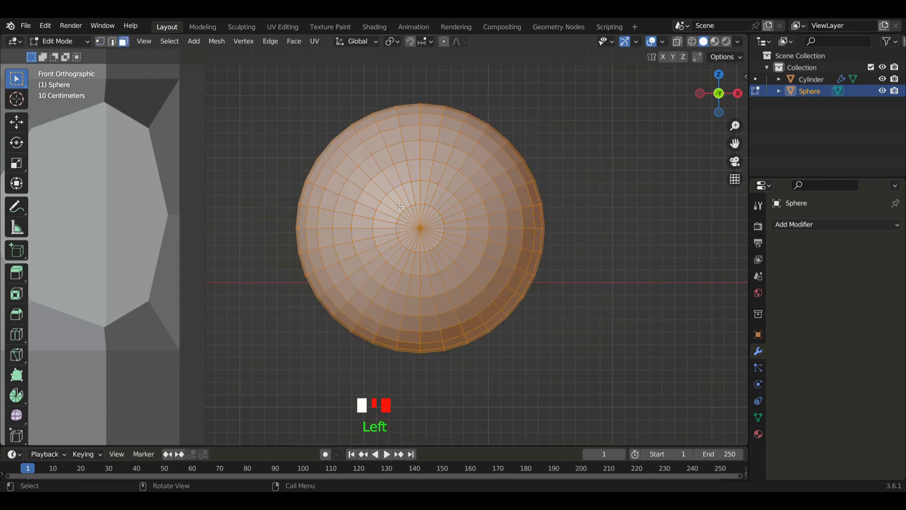
double_click(418, 229)
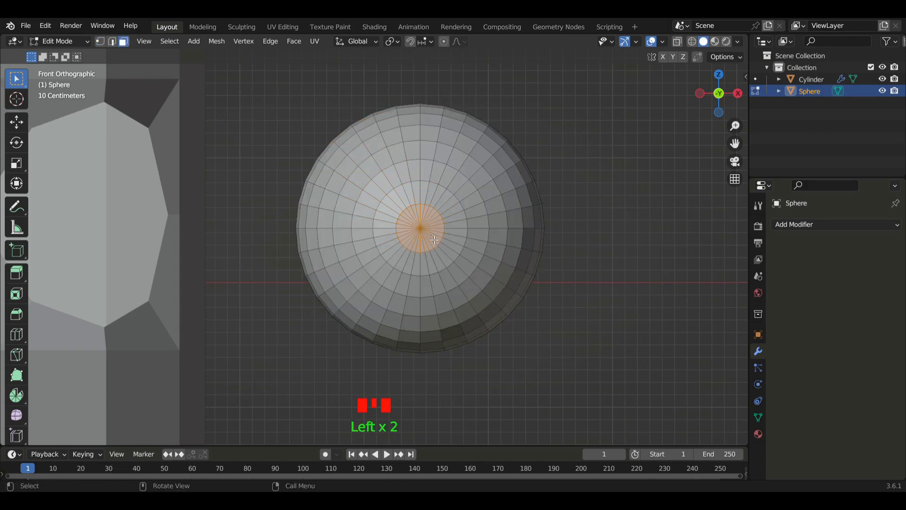
key(ctrl+KP_Add)
key(ctrl+KP_Add)
key(ctrl+KP_Add)
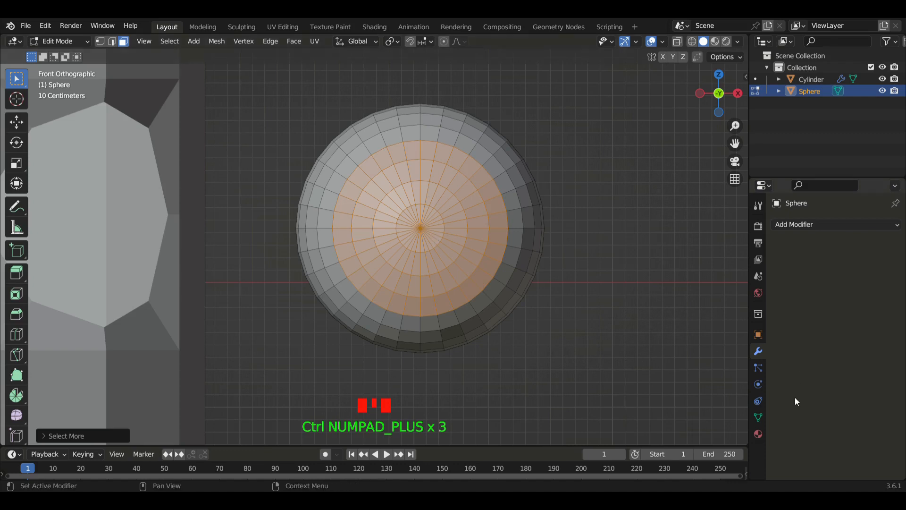
Create a first material on the sphere and name it EYE
click(760, 434)
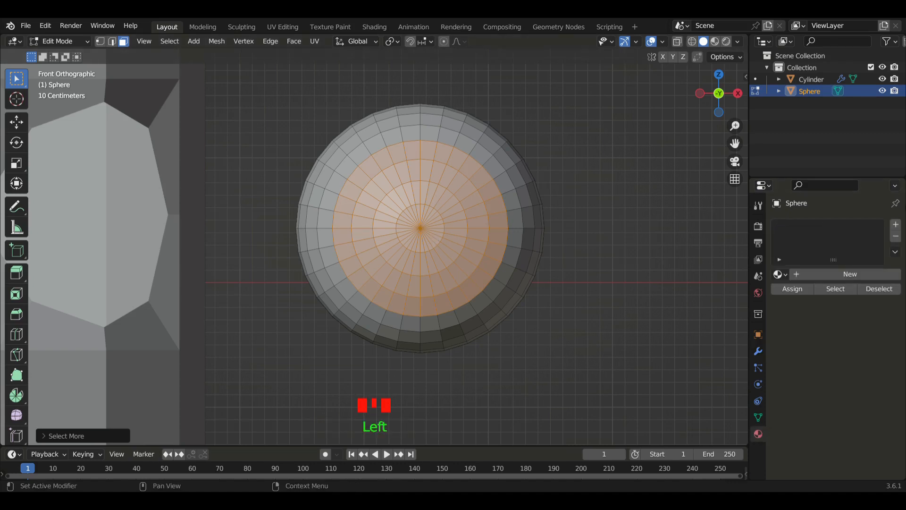
click(897, 223)
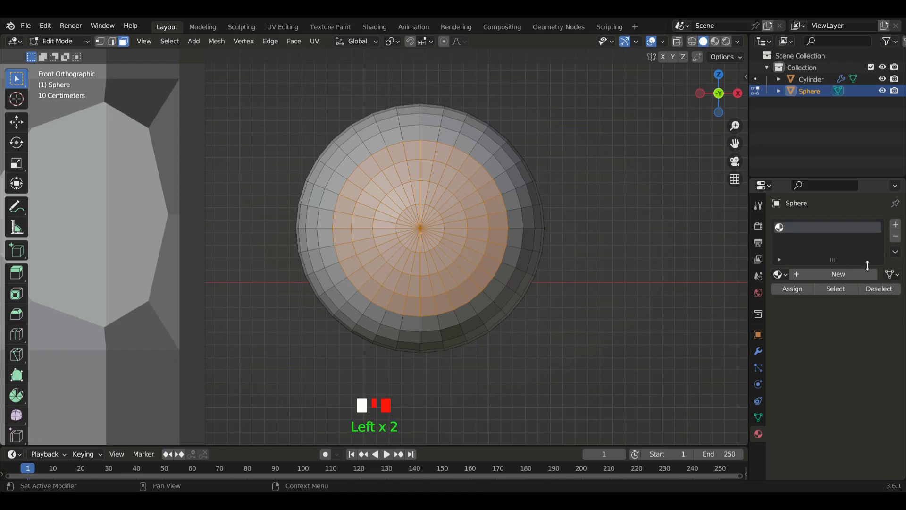
click(843, 277)
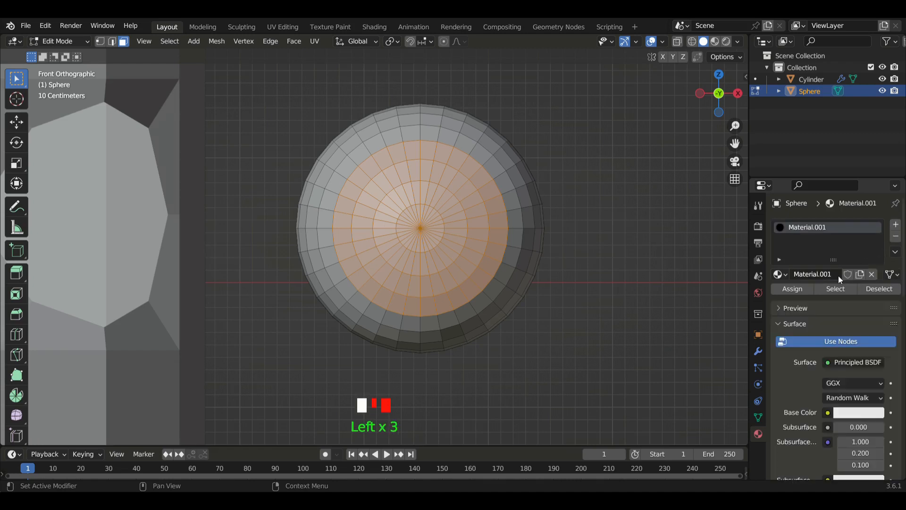
click(820, 227)
double_click(820, 226)
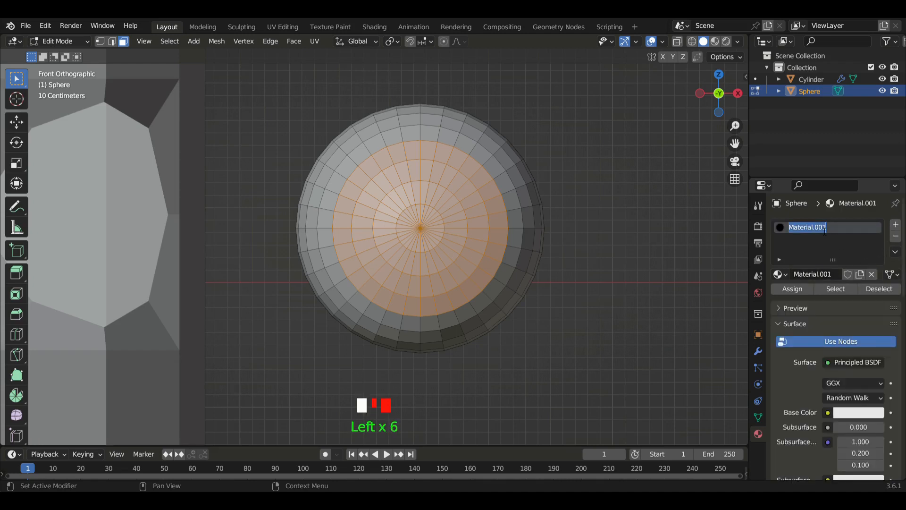
text(EYE)
key(Return)
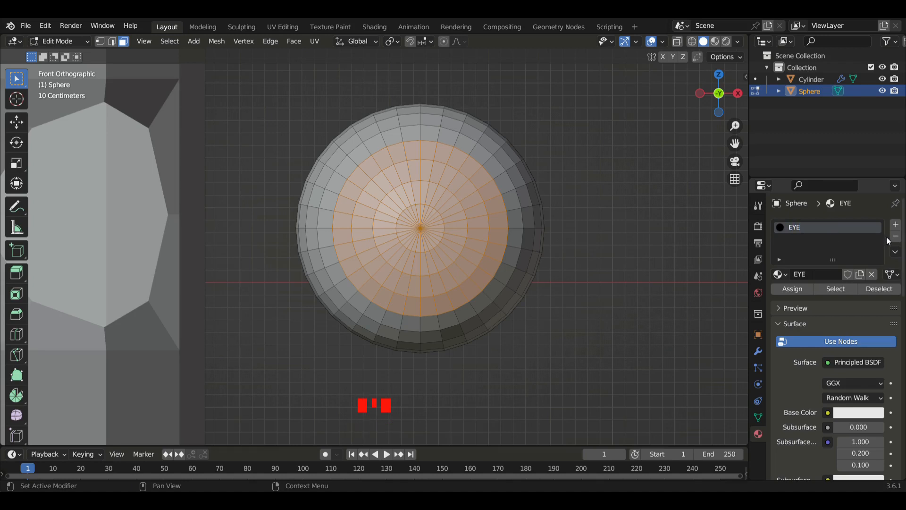
Create a second material named EYE BALL and assign it to the selected front faces
click(895, 224)
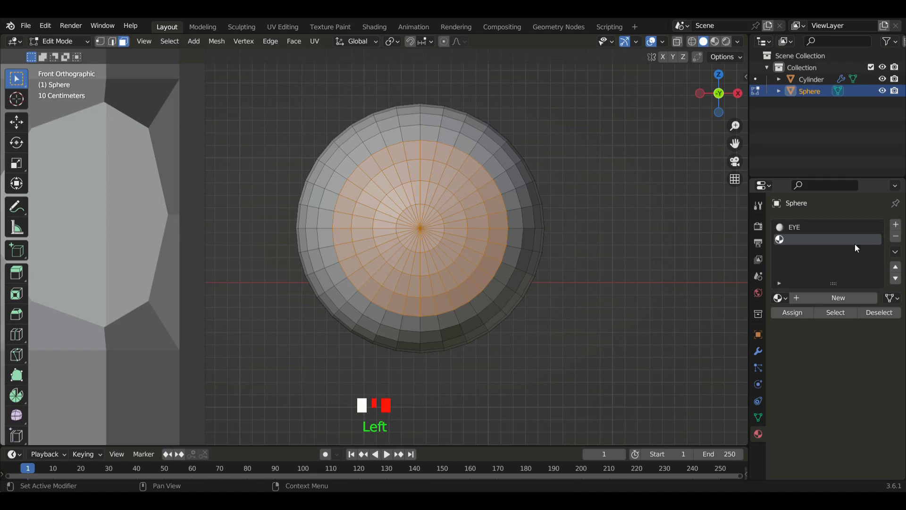
click(832, 299)
triple_click(813, 240)
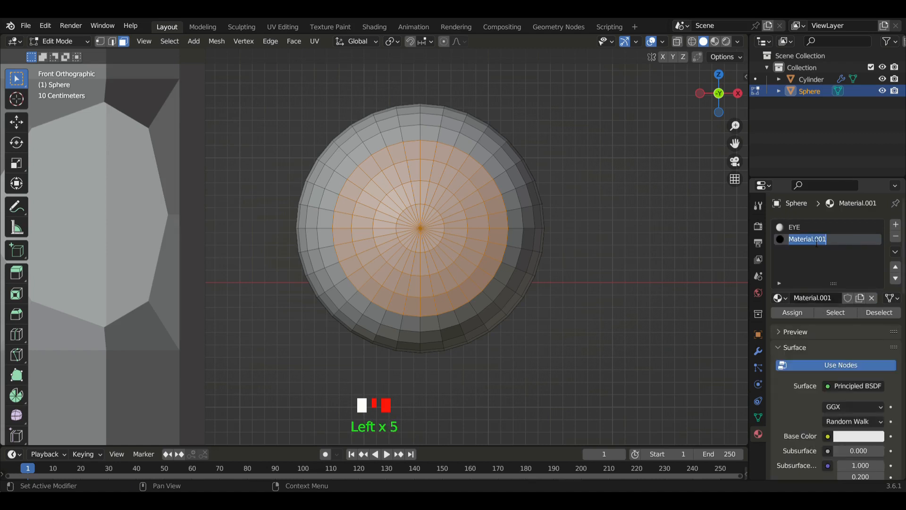
text(EYE BALL)
key(Return)
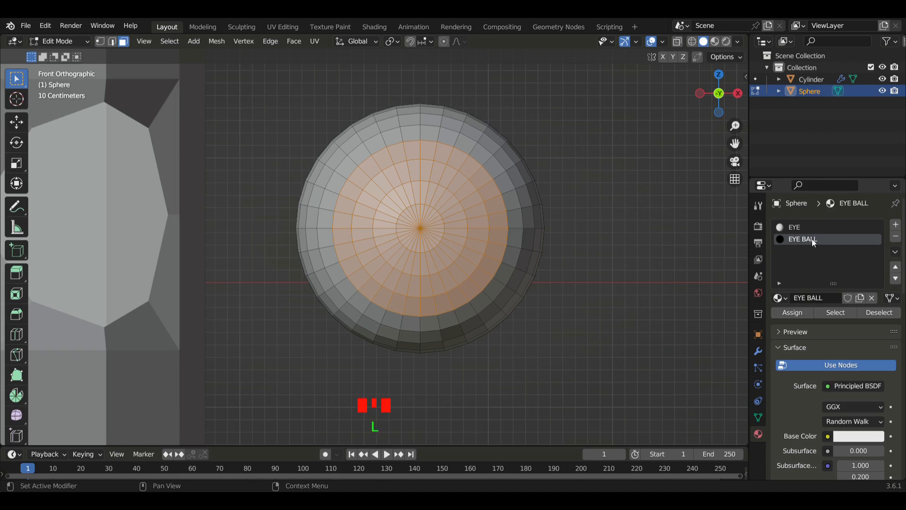
click(794, 314)
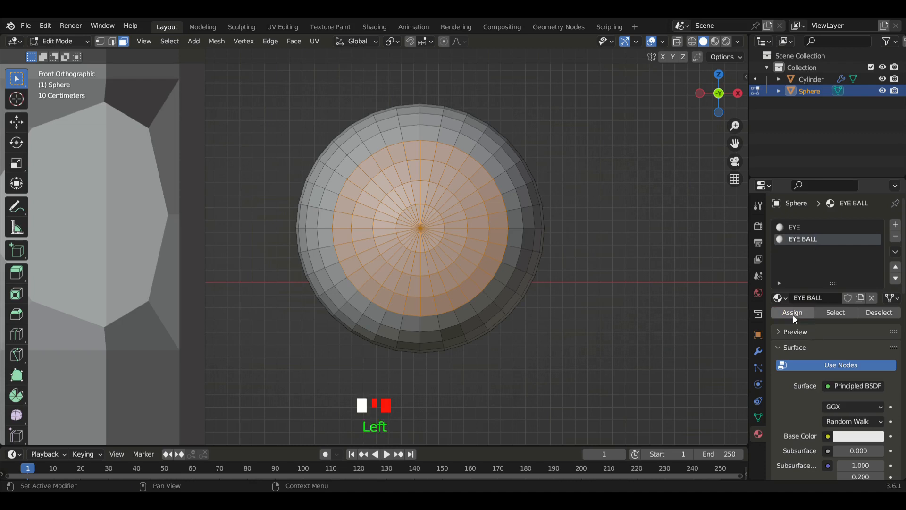
Darken the EYE BALL material's Viewport Display color to nearly black
scroll(839, 341, down, 9)
scroll(838, 342, down, 20)
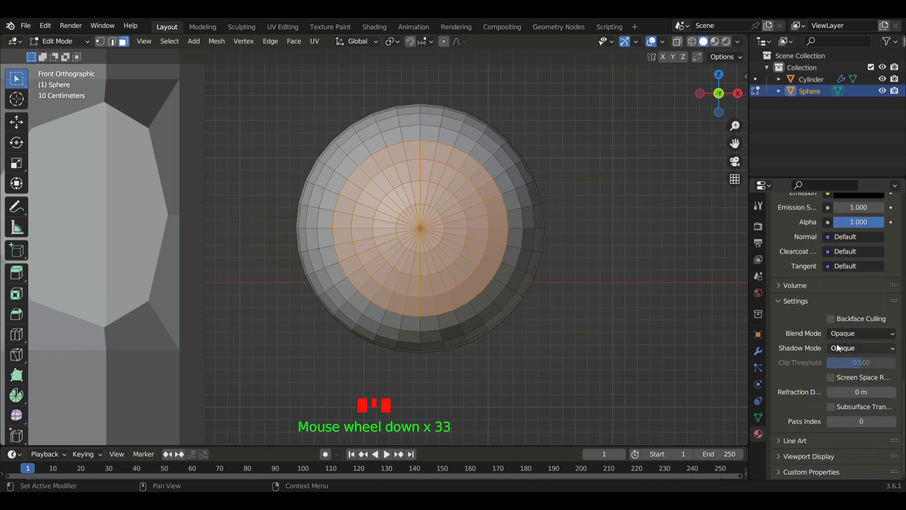
click(782, 456)
scroll(821, 461, down, 4)
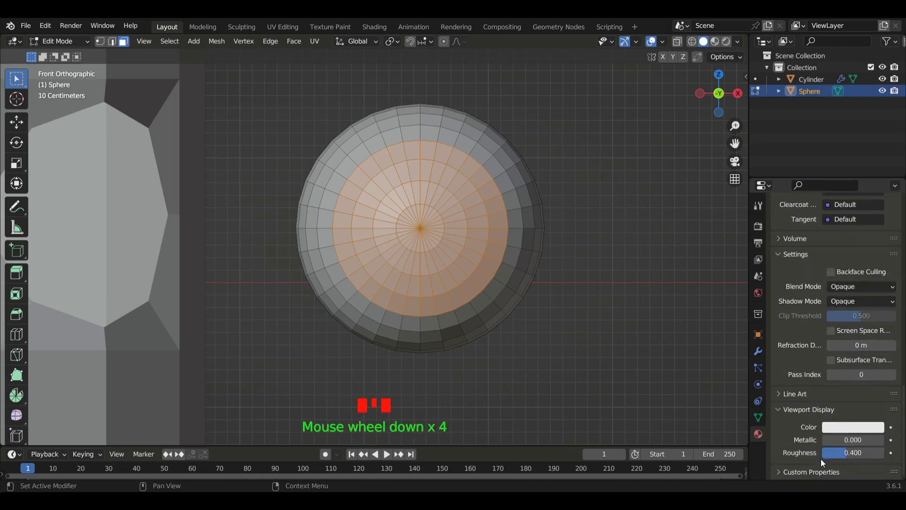
click(843, 431)
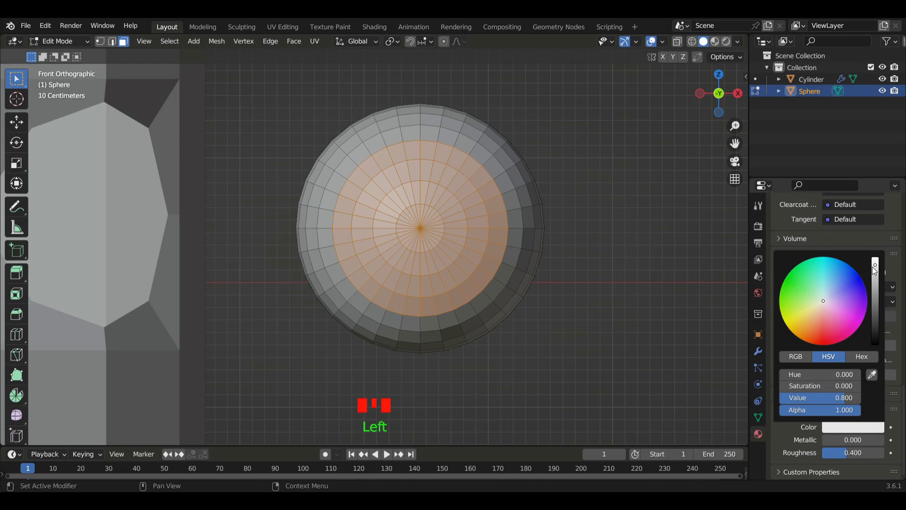
drag(875, 270, 875, 329)
scroll(503, 85, down, 1)
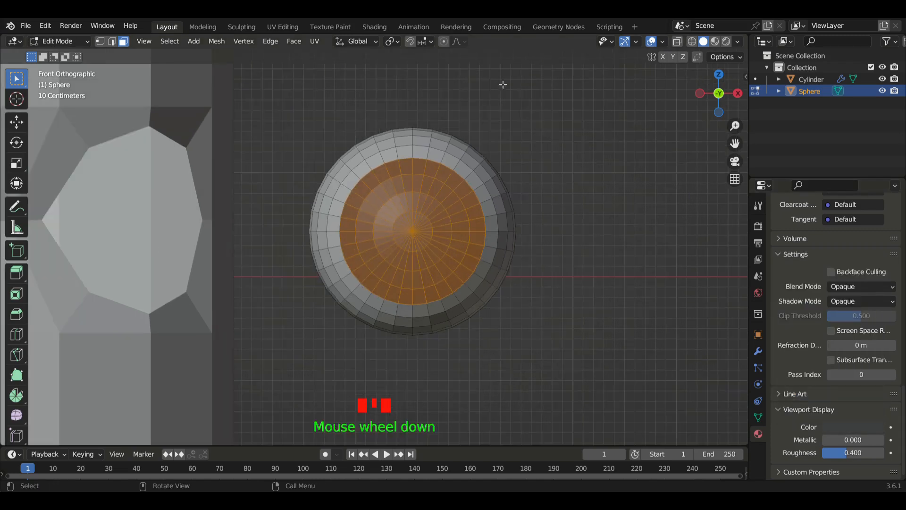
Return to Object Mode and apply Shade Smooth to the sphere
scroll(468, 266, up, 2)
key(Tab)
scroll(498, 236, down, 2)
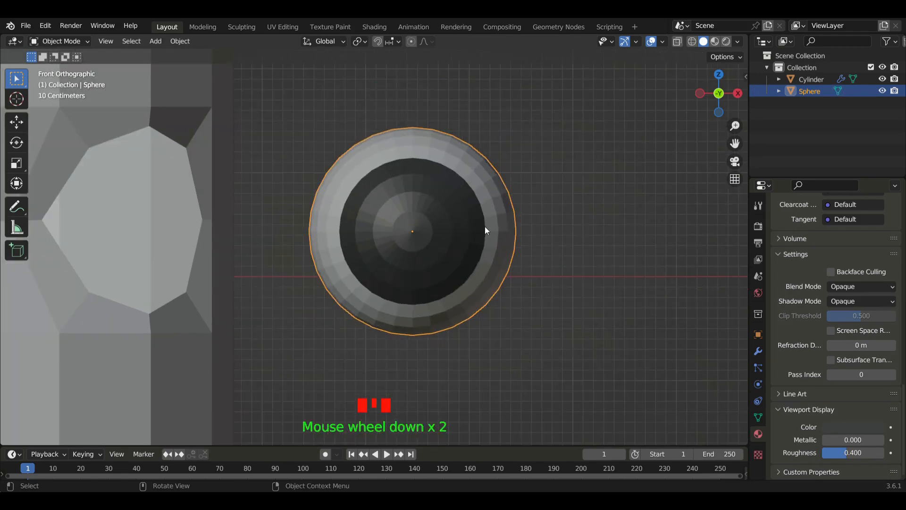
middle_drag(485, 226, 460, 181)
right_drag(458, 179, 448, 183)
middle_drag(493, 213, 435, 230)
key(KP_1)
Scale the sphere down uniformly in front view until it is slightly smaller than the cylinder's eye holes
scroll(437, 226, down, 3)
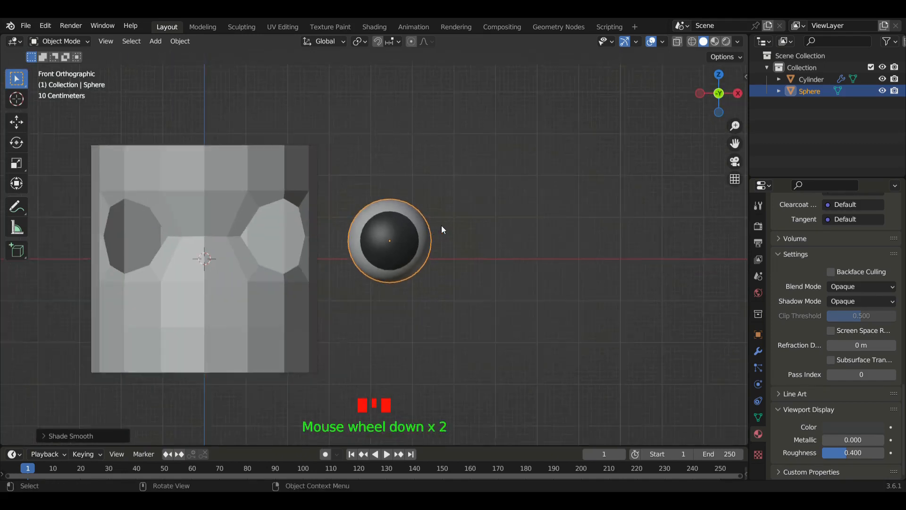
shift+middle_drag(349, 220, 491, 218)
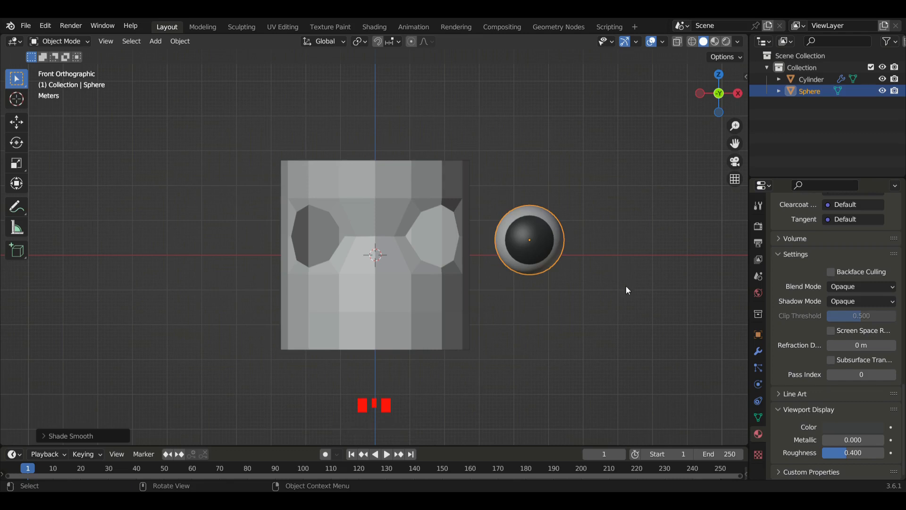
key(s)
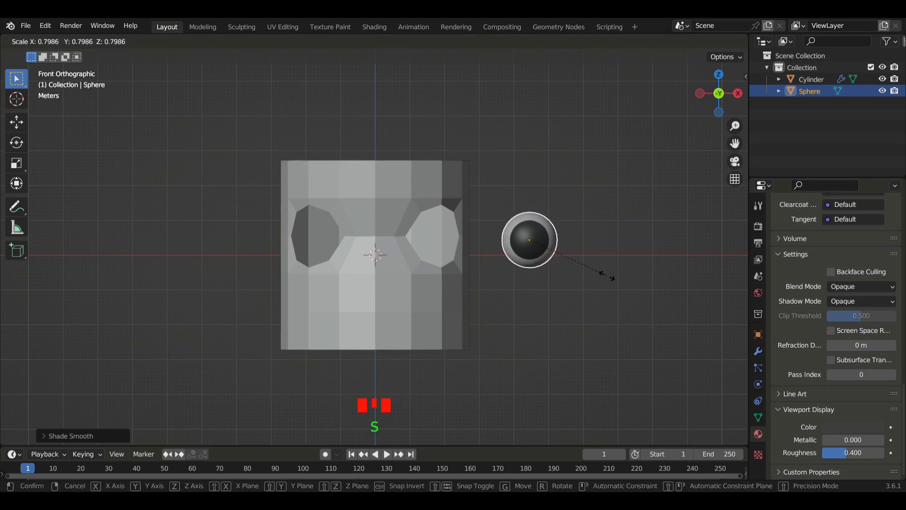
click(598, 279)
scroll(598, 279, up, 3)
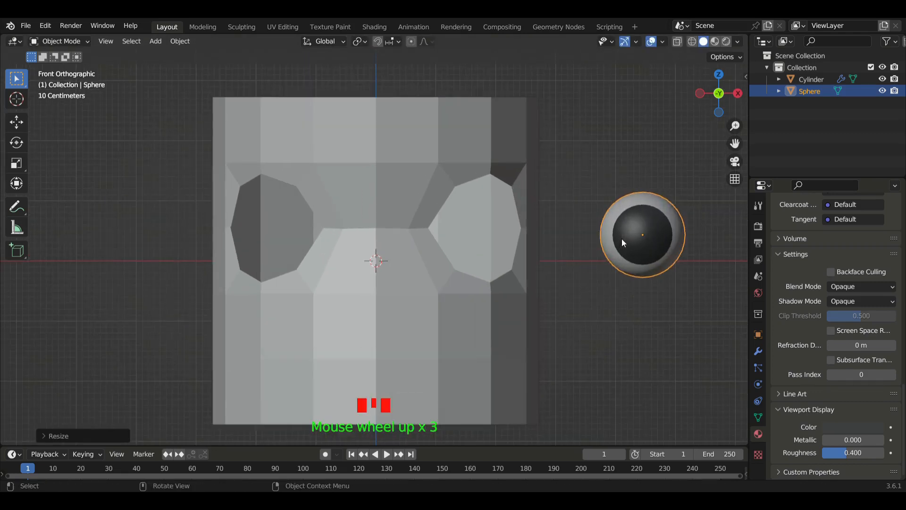
Add a Mirror modifier on the X axis to the sphere, using the Cylinder as the mirror object
click(758, 351)
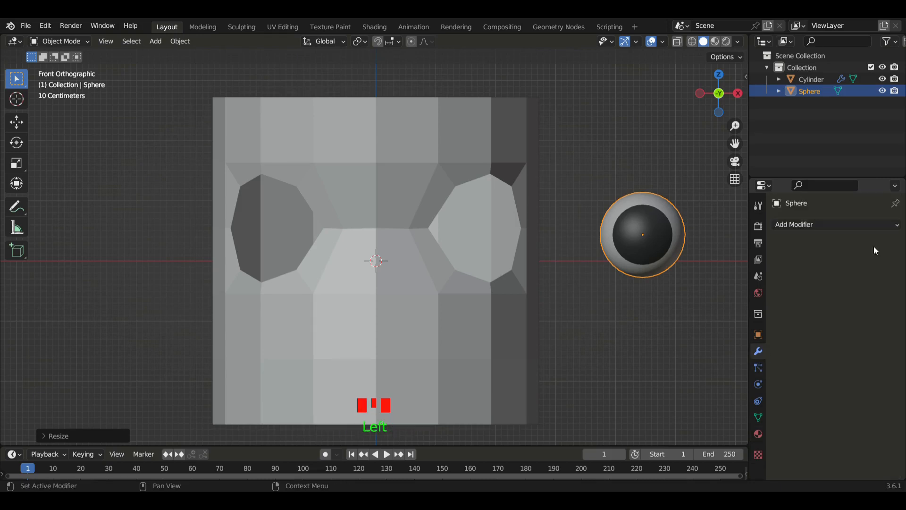
click(874, 224)
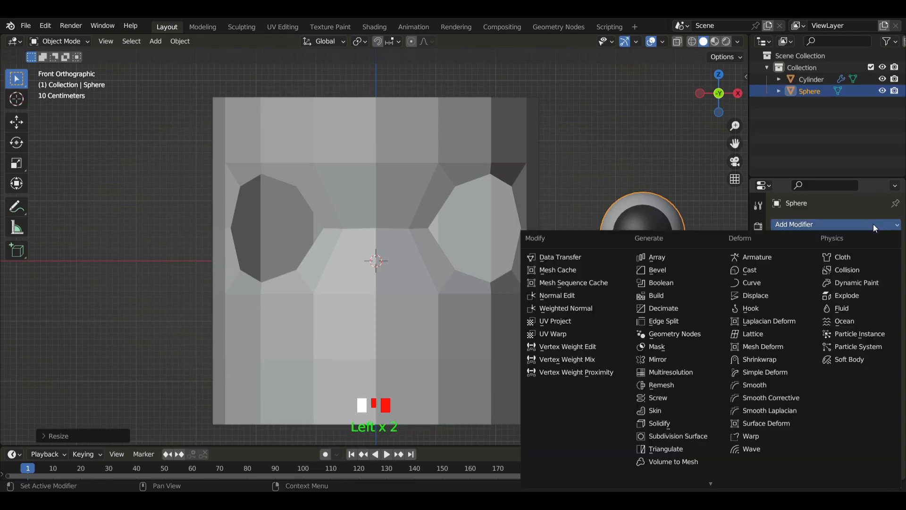
click(661, 360)
scroll(661, 319, down, 3)
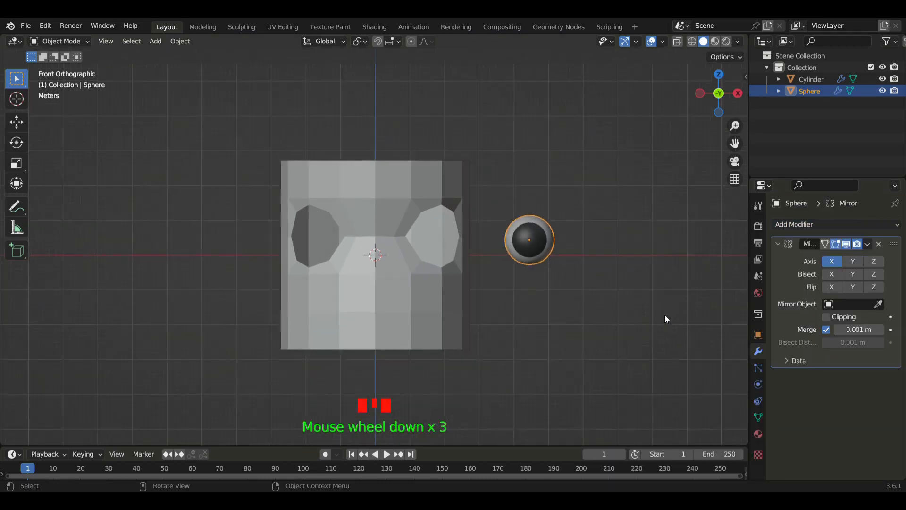
click(879, 304)
click(385, 283)
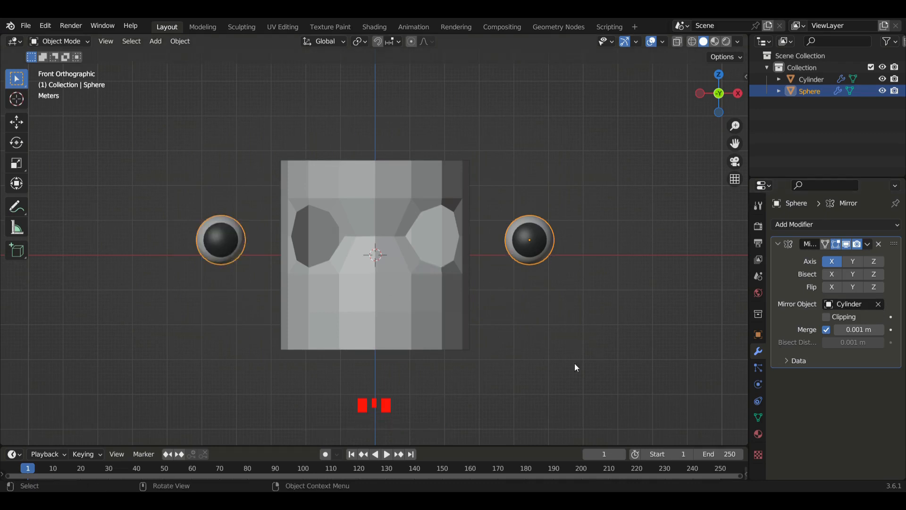
Move the sphere along X by about -2.83 m so the mirrored eyeballs line up with the cylinder's eye holes
key(g)
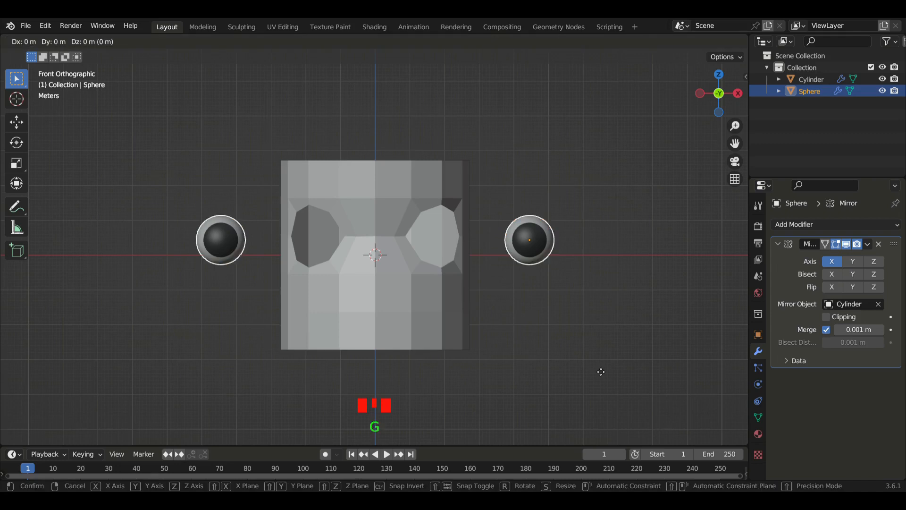
key(x)
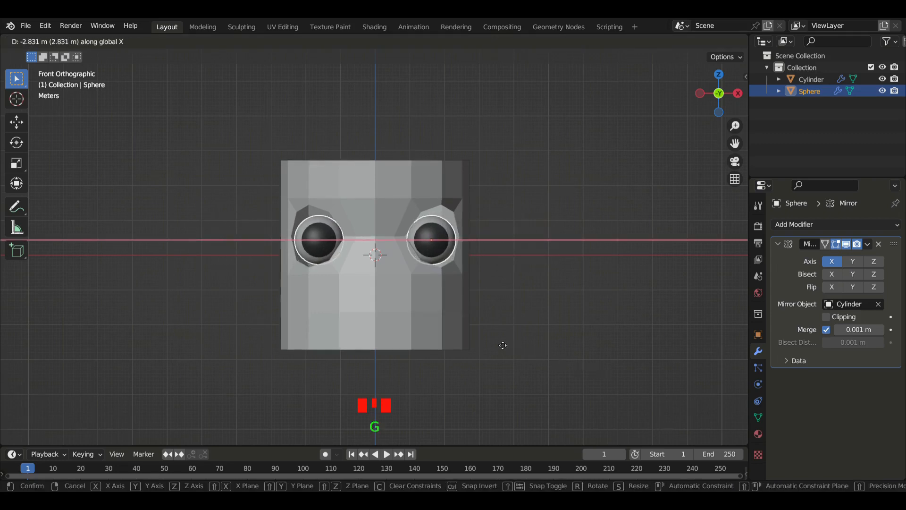
click(502, 345)
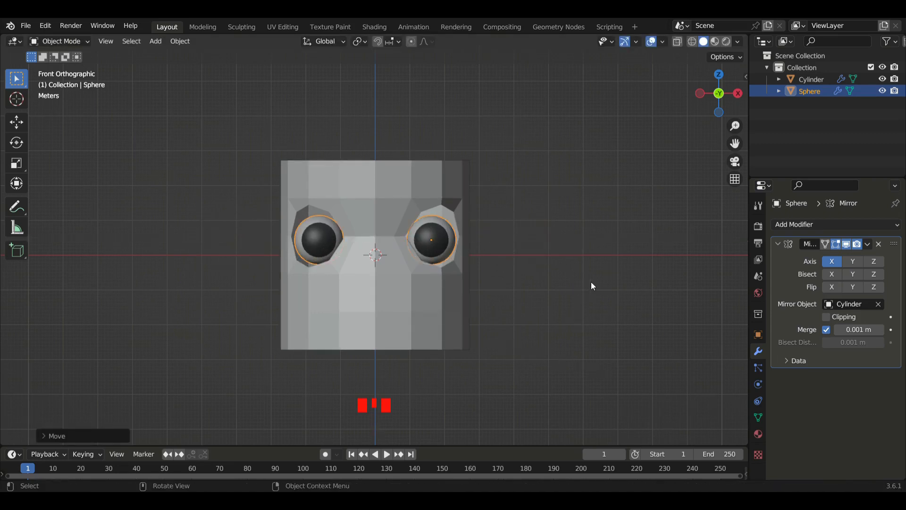
Move the sphere forward along Y into the eye hole in right view, using X-ray during placement and ending in solid front view
key(KP_3)
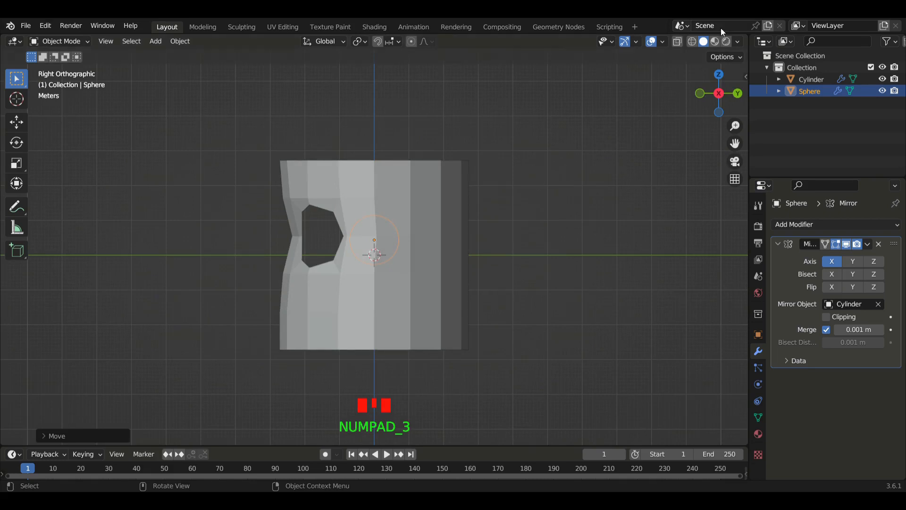
click(677, 41)
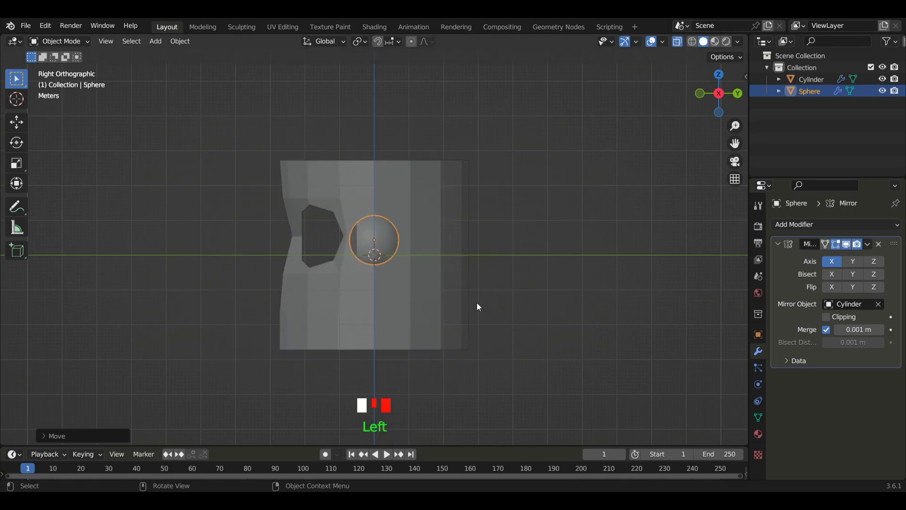
key(g)
key(y)
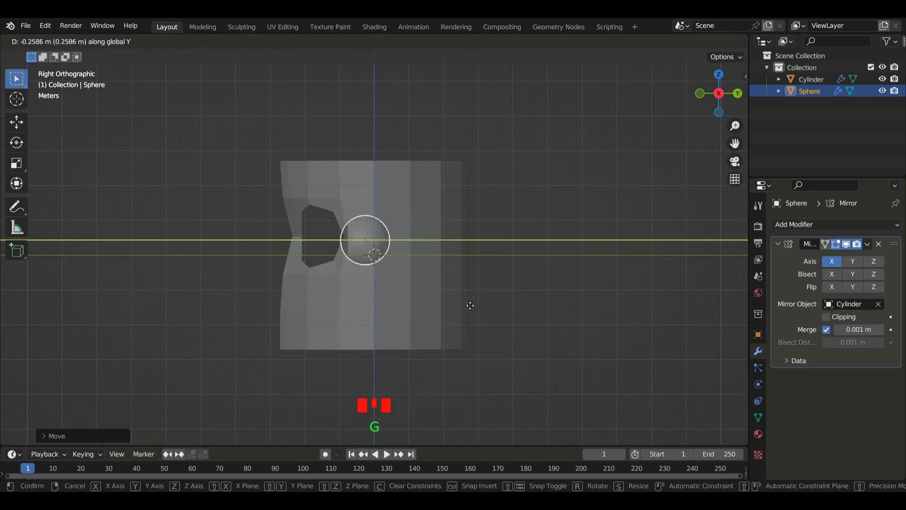
click(424, 291)
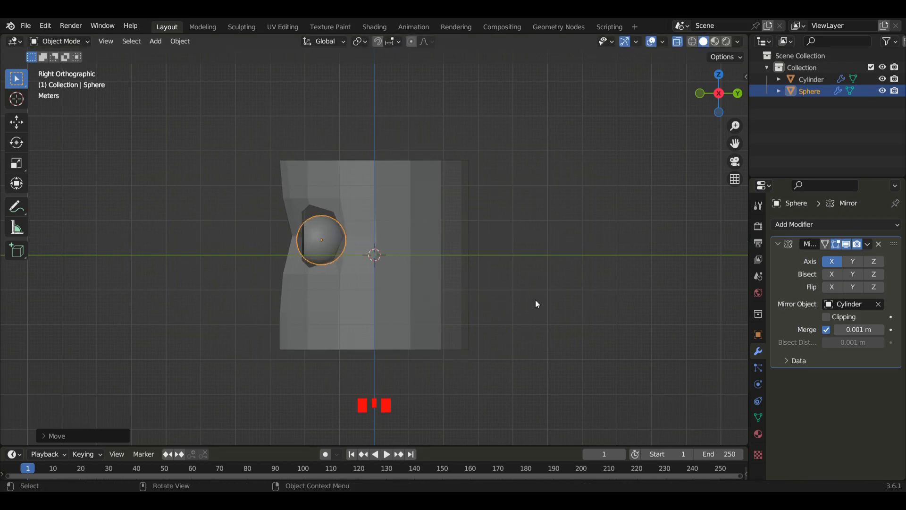
key(KP_1)
click(677, 42)
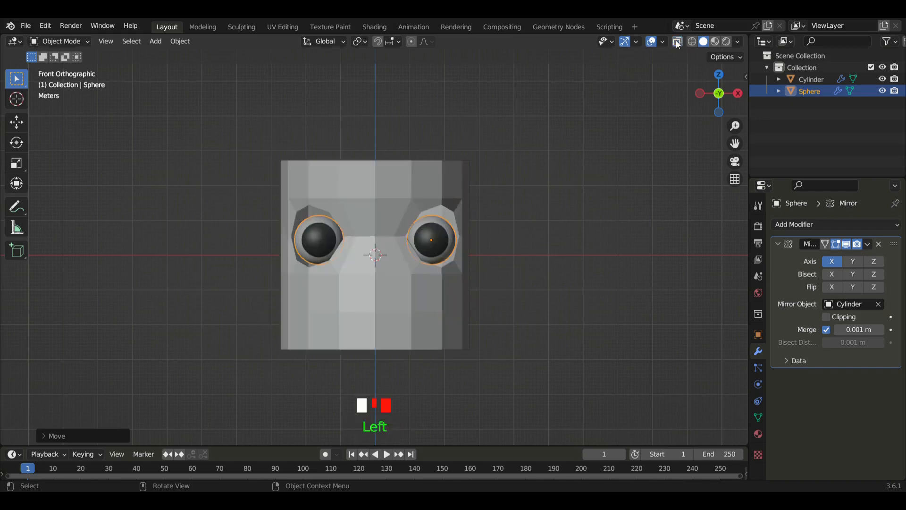
Scale the eyeball sphere down very slightly to refine its fit in the eye holes
scroll(534, 264, up, 4)
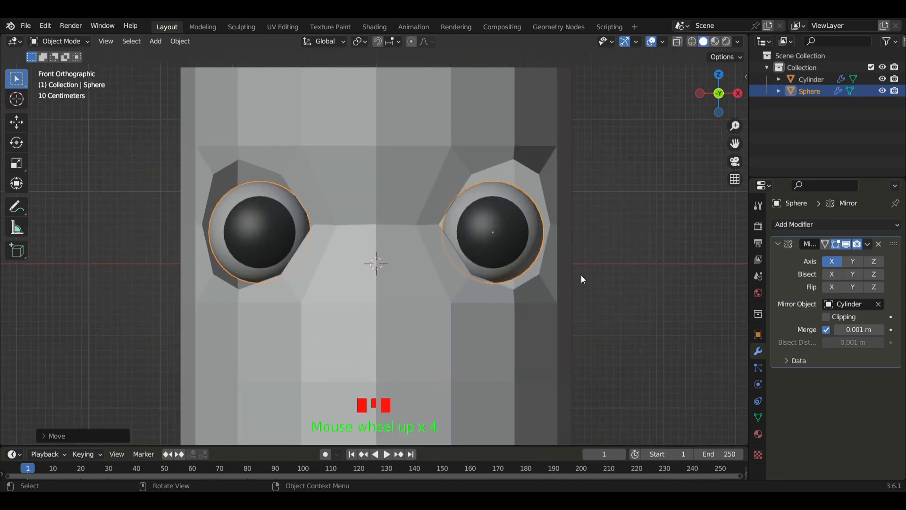
scroll(590, 266, down, 2)
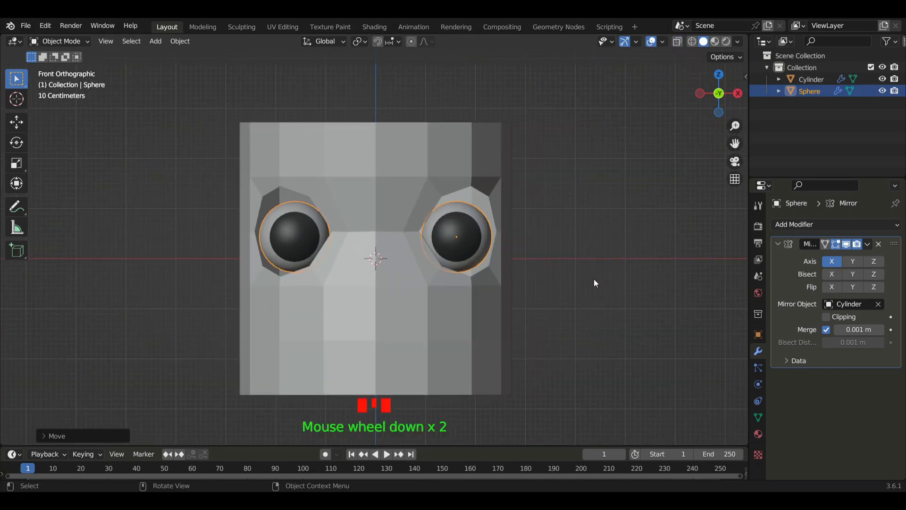
key(s)
click(589, 279)
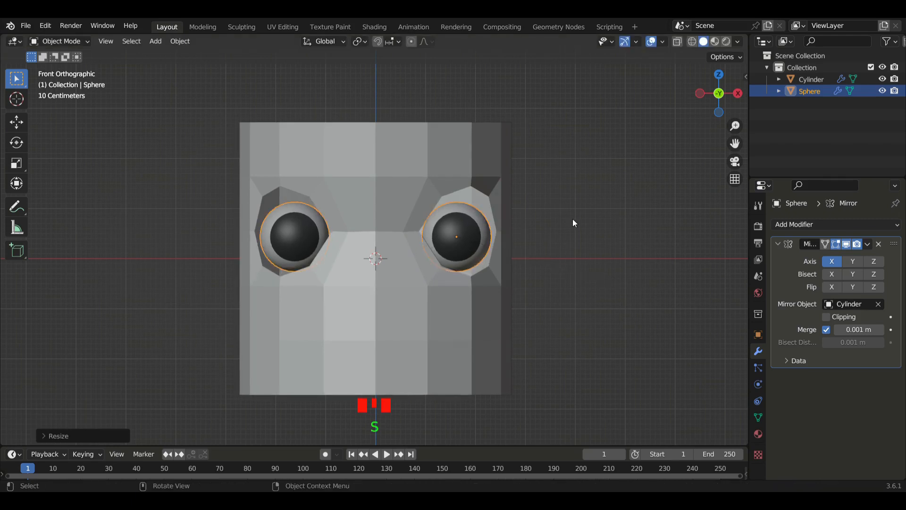
scroll(572, 222, down, 2)
mouse_move(573, 224)
middle_down()
mouse_move(543, 240)
mouse_move(465, 228)
mouse_move(594, 231)
mouse_move(540, 227)
mouse_move(558, 233)
middle_up()
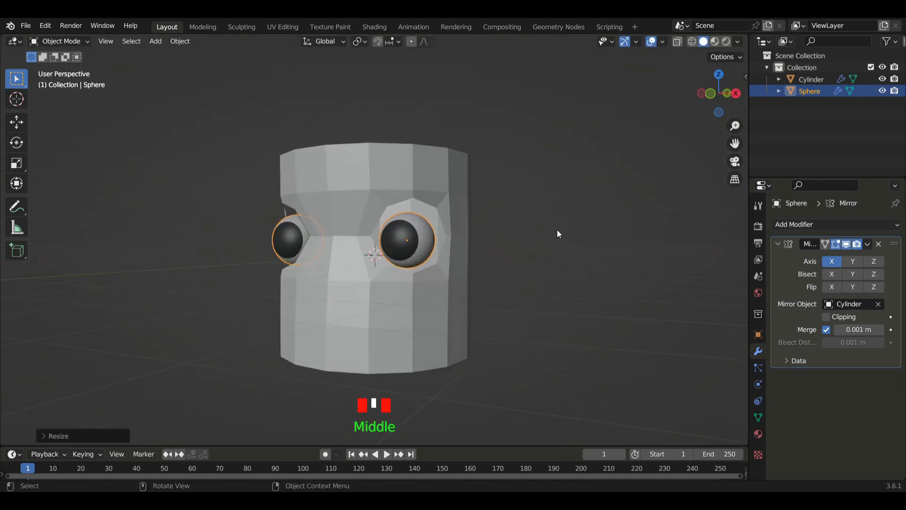
In the cylinder's Edit Mode, scale the eye hole's boundary vertex loop to about 0.95 and nudge it slightly to fit around the eyeball
click(356, 179)
key(Tab)
scroll(455, 319, down, 2)
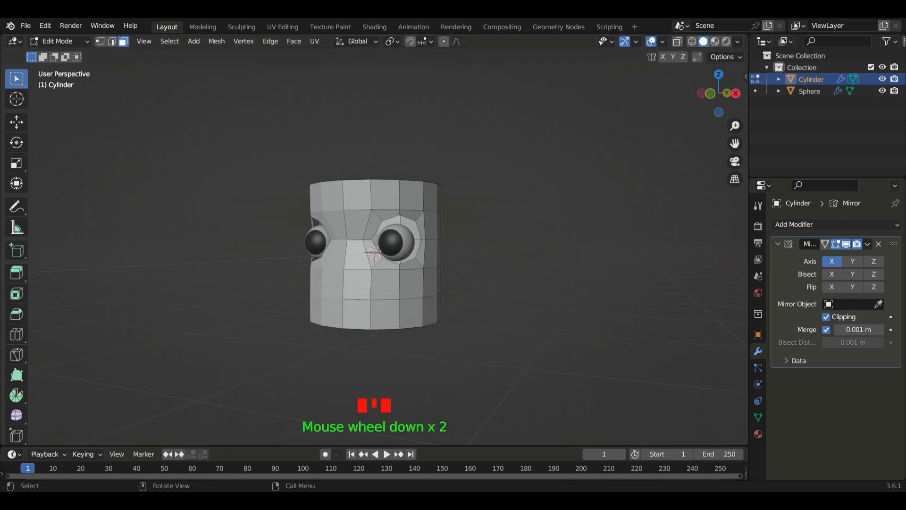
click(98, 42)
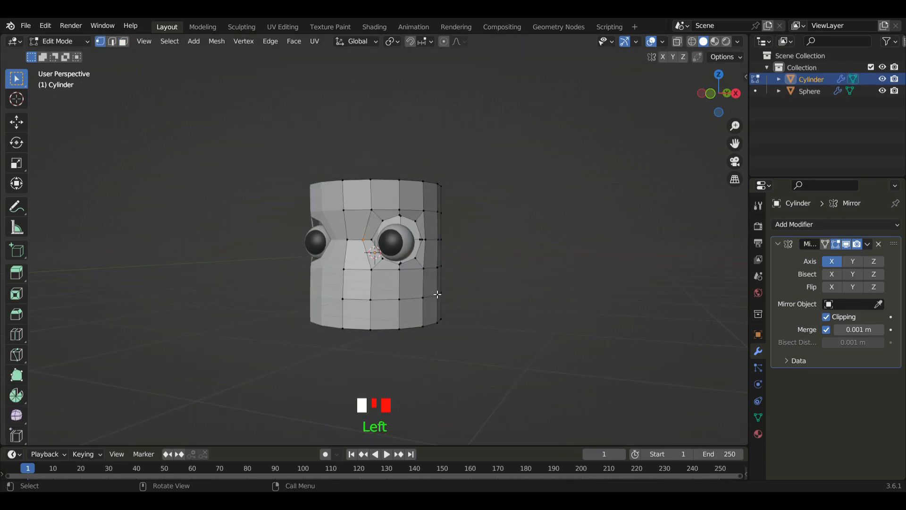
scroll(437, 295, up, 6)
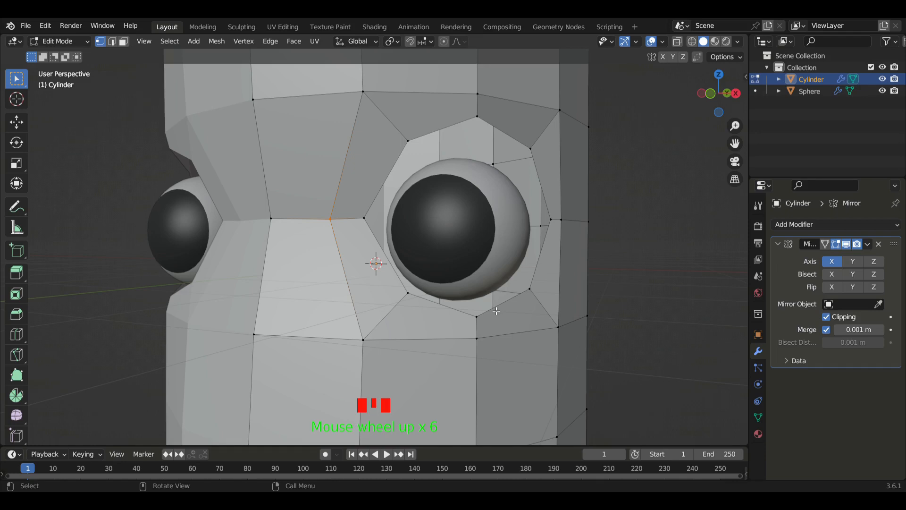
alt+shift+click(497, 311)
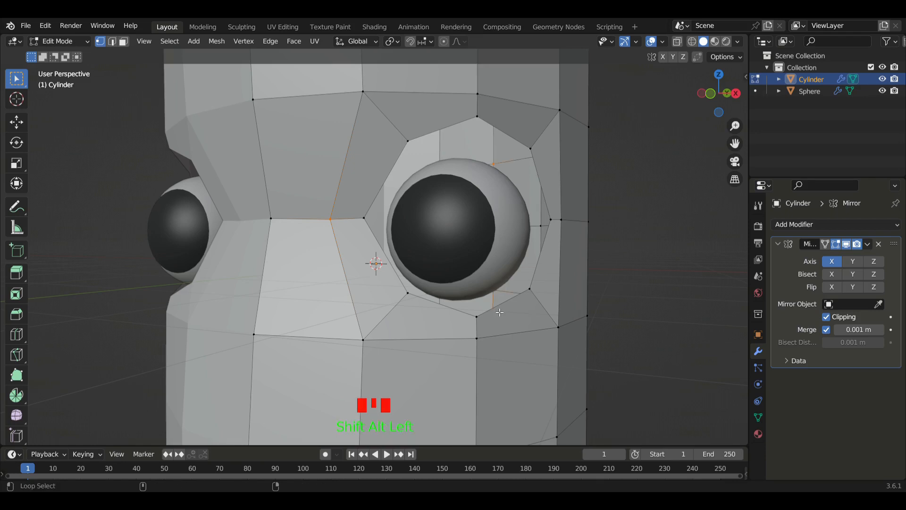
alt+shift+click(499, 313)
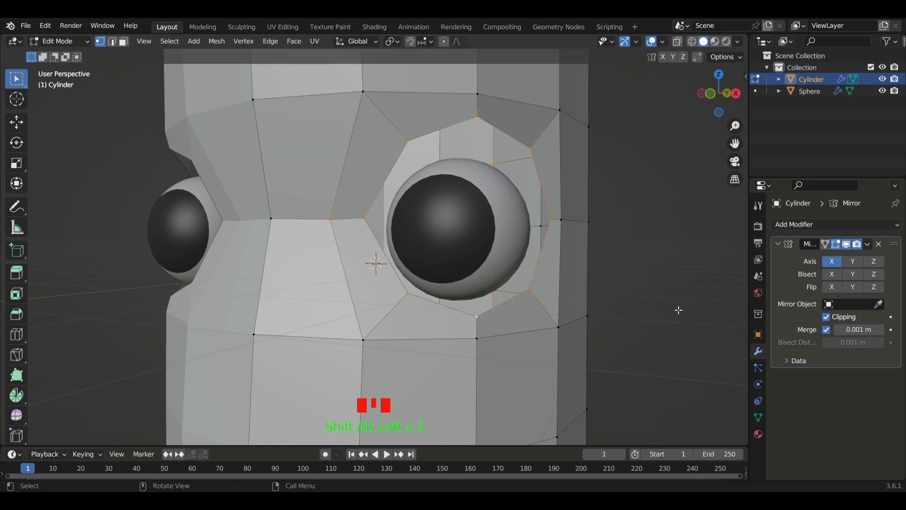
alt+click(512, 304)
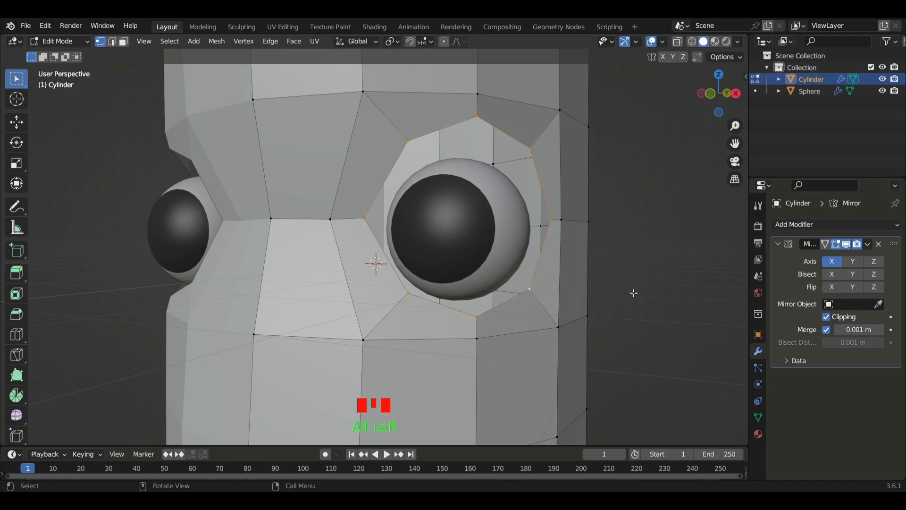
scroll(634, 293, down, 2)
key(s)
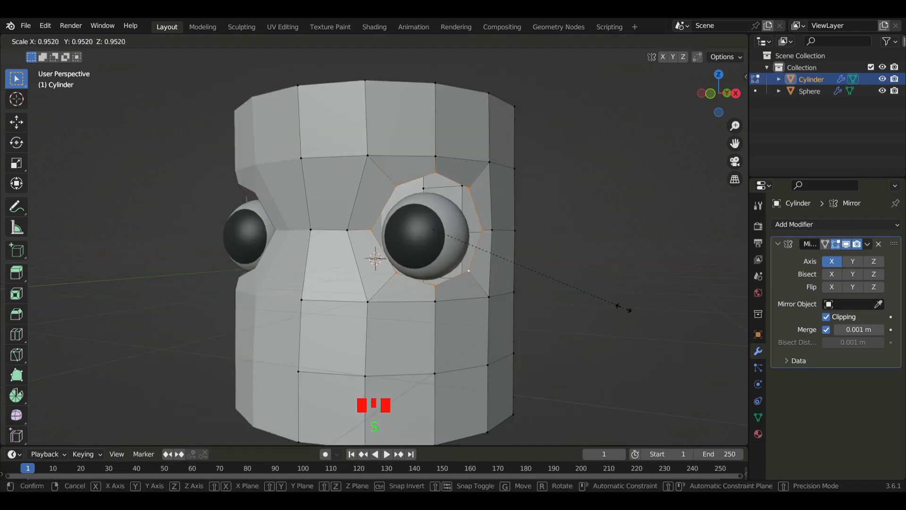
click(624, 312)
key(g)
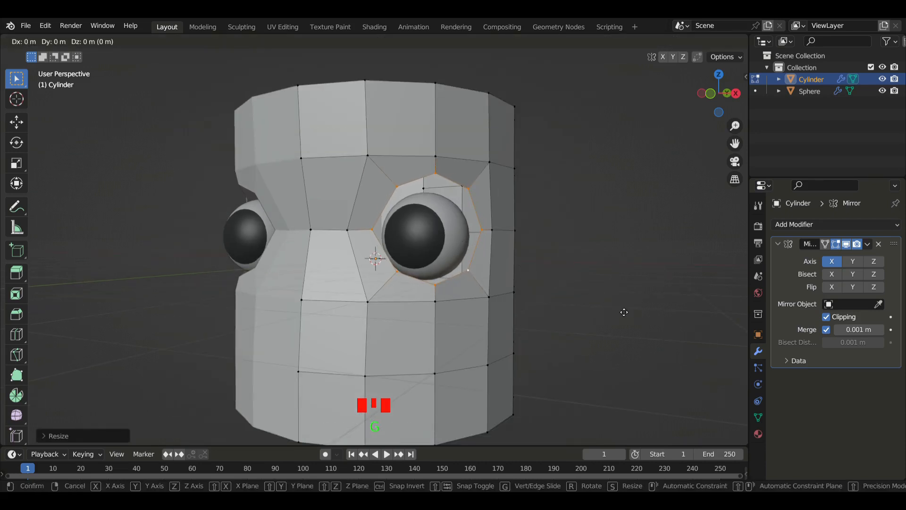
click(622, 315)
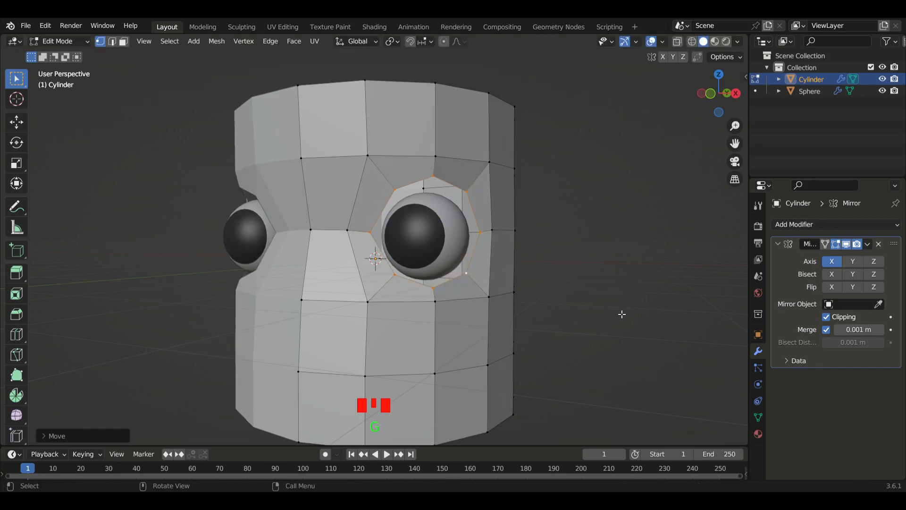
Extrude the eye hole's boundary loop in place and shrink it in two scalings, about 0.89 and 0.95, forming an inner rim around the eyeball
middle_drag(477, 245, 490, 267)
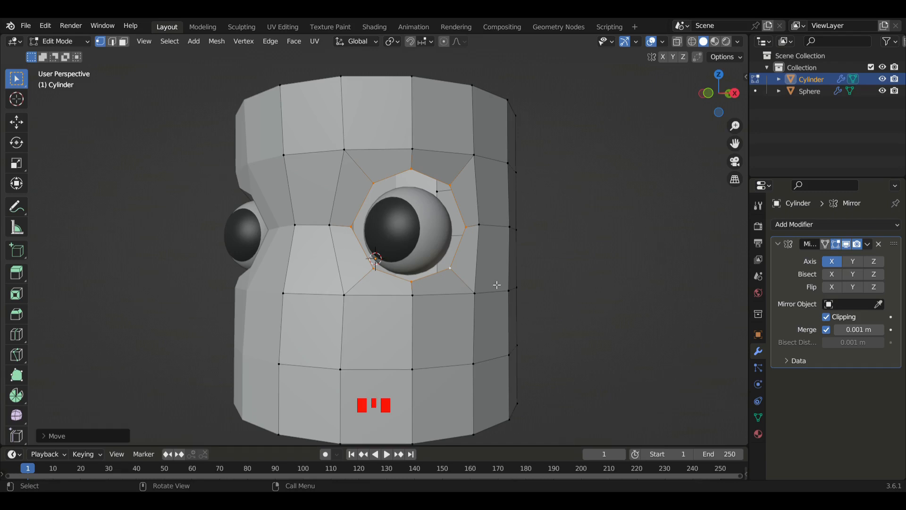
key(e)
right_click(488, 276)
scroll(532, 287, up, 2)
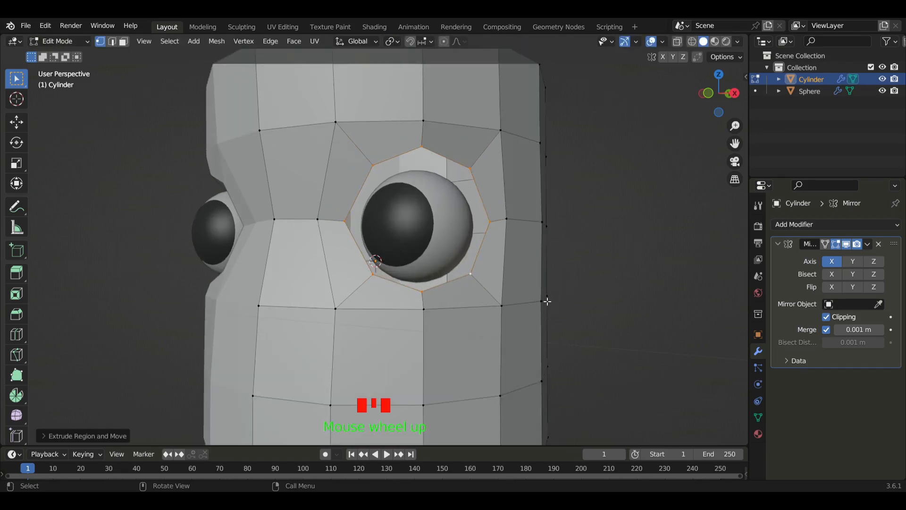
key(s)
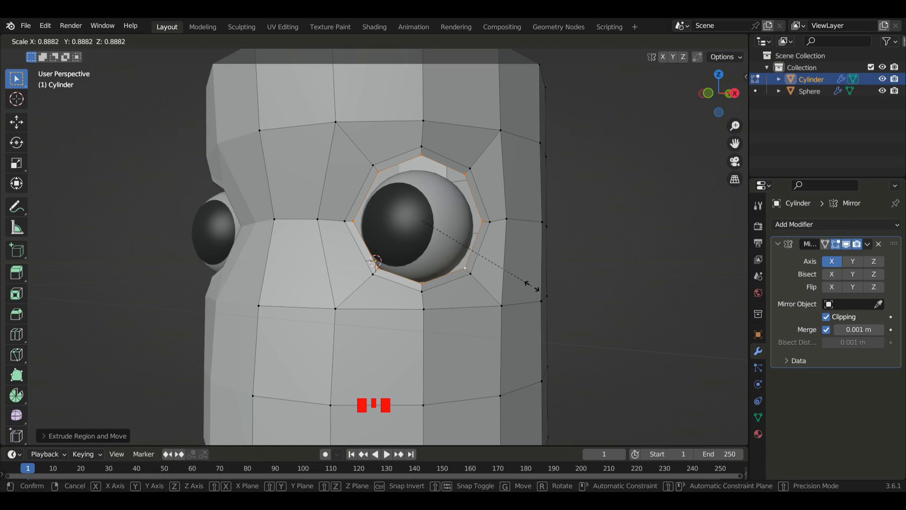
click(537, 288)
middle_drag(538, 262, 555, 306)
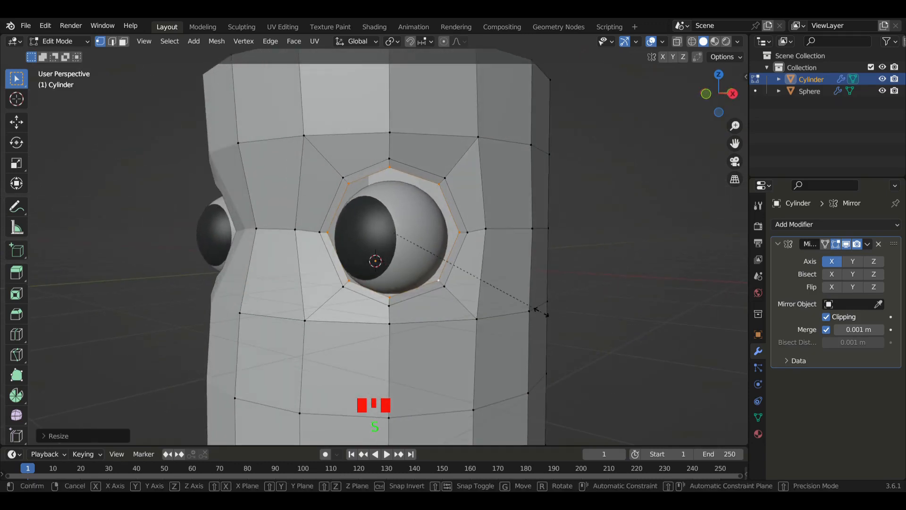
key(s)
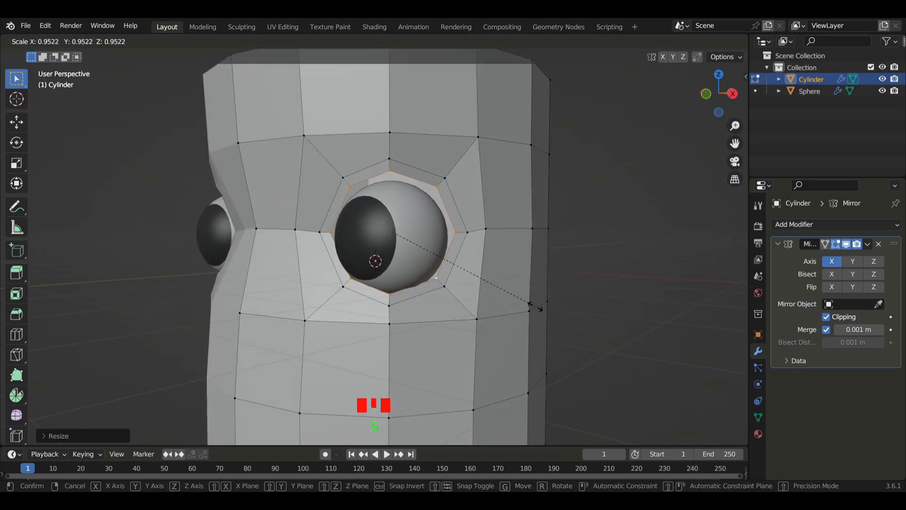
click(538, 307)
Turn on X-ray and view the eye socket's inner rim from the side of the head
key(KP_3)
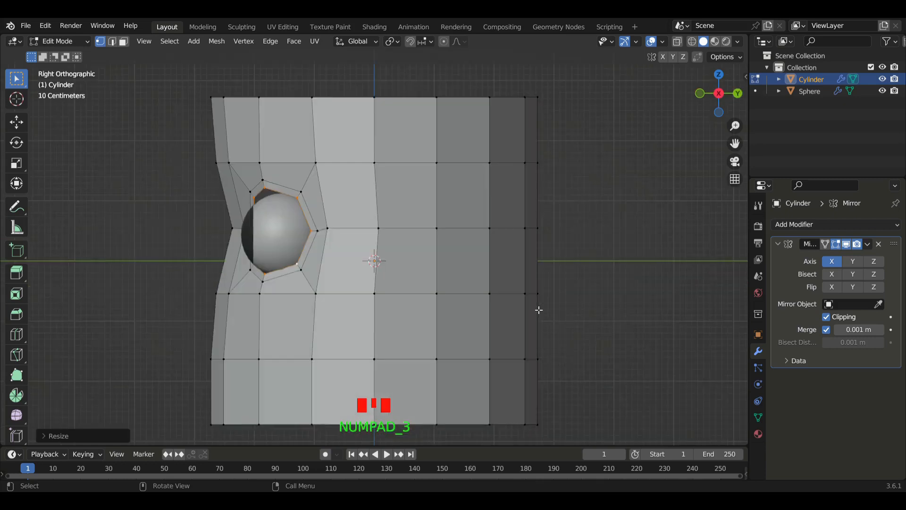
middle_drag(425, 234, 391, 236)
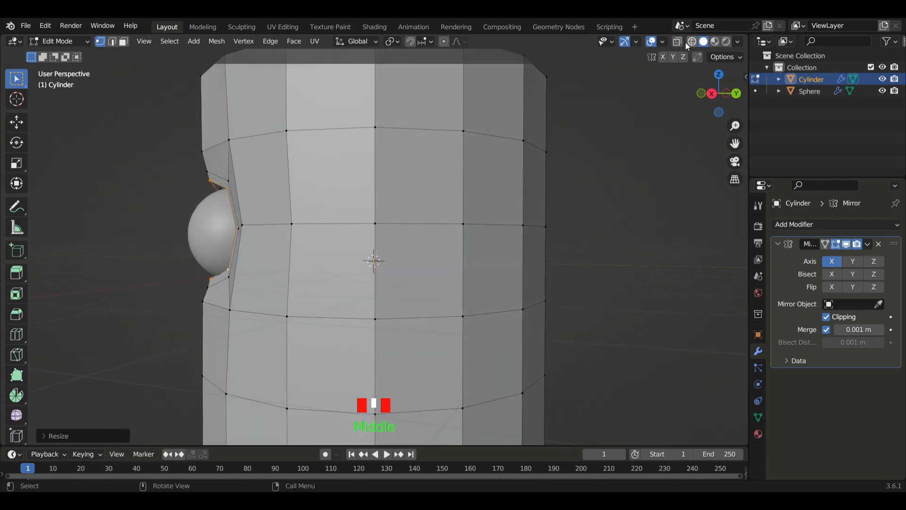
click(677, 41)
scroll(374, 263, up, 1)
middle_drag(420, 275, 425, 277)
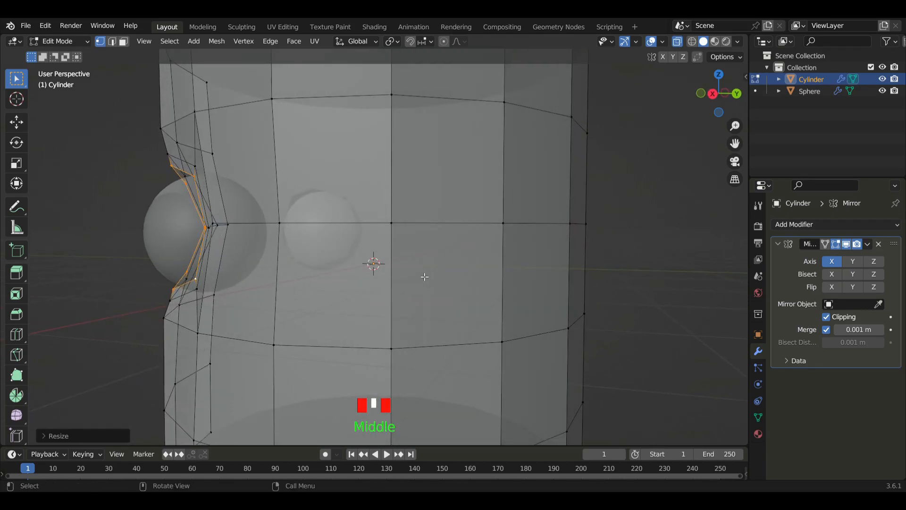
Try to extrude the eye hole's inner loop backward into the head behind the eyeball
key(e)
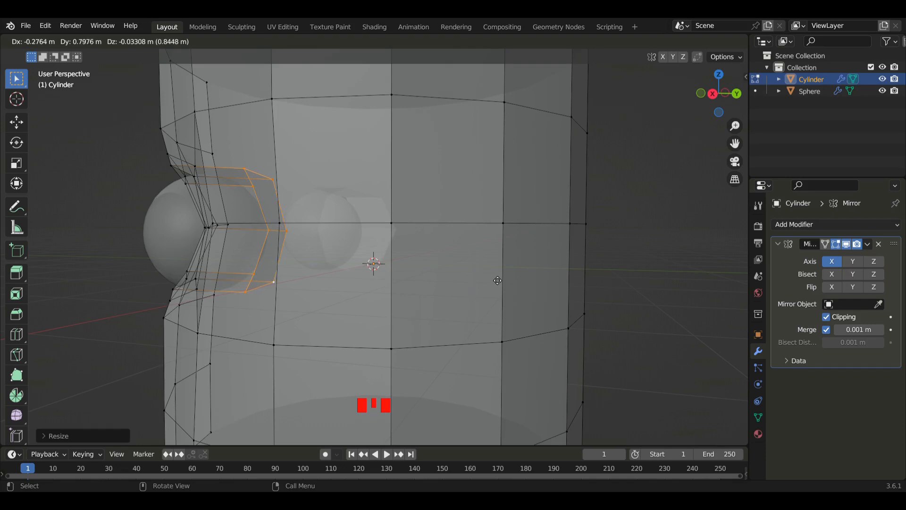
click(447, 280)
key(e)
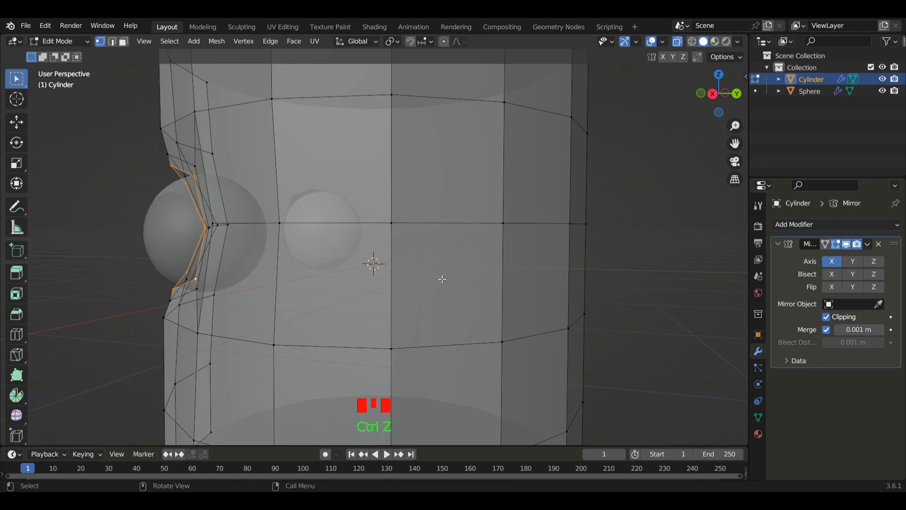
Extrude the eye hole's inner loop backward into the head, shrink it, and shift it slightly deeper behind the eyeball
click(512, 280)
key(s)
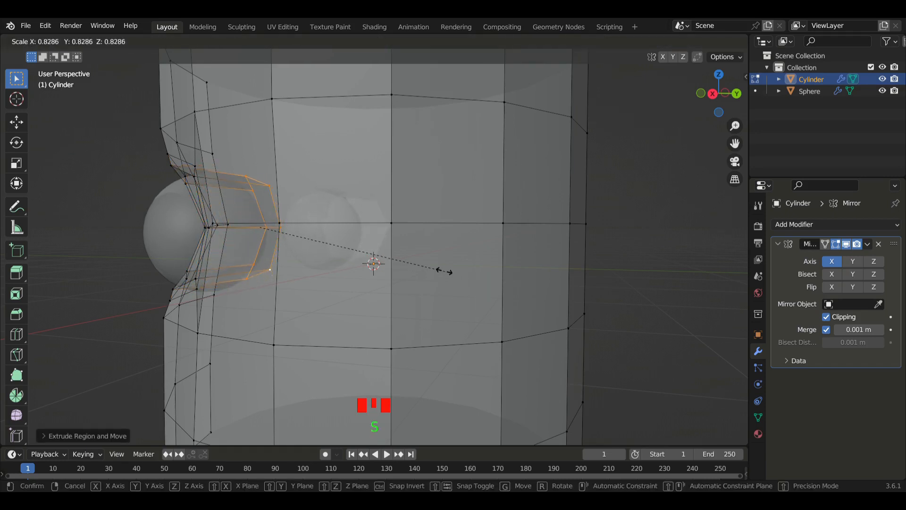
click(414, 262)
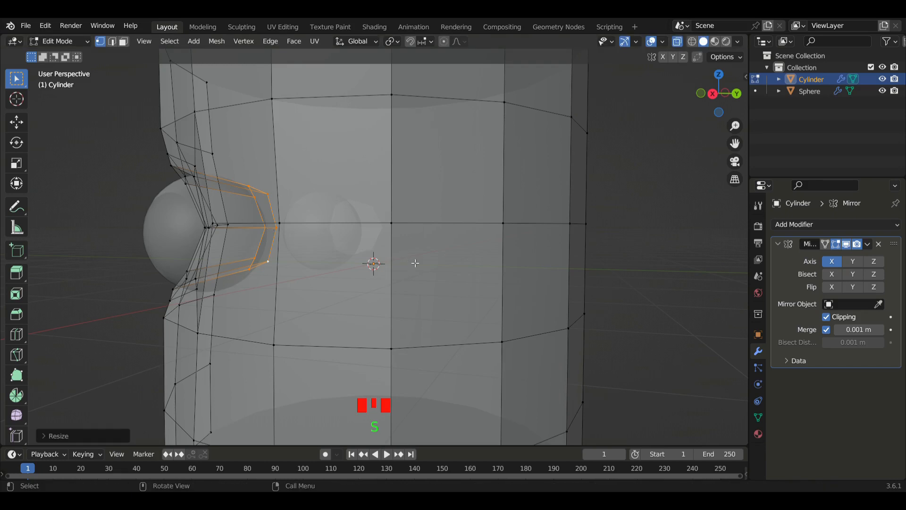
key(g)
click(432, 263)
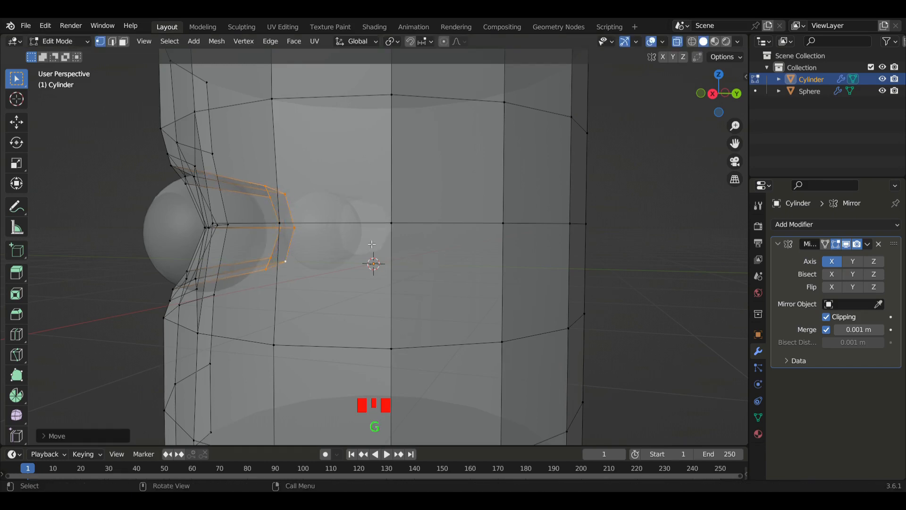
Turn off X-ray and hide the eyeball to inspect the extruded socket interior, and show the eyeball again
scroll(372, 244, down, 2)
click(677, 40)
middle_drag(472, 264, 482, 240)
scroll(439, 243, up, 3)
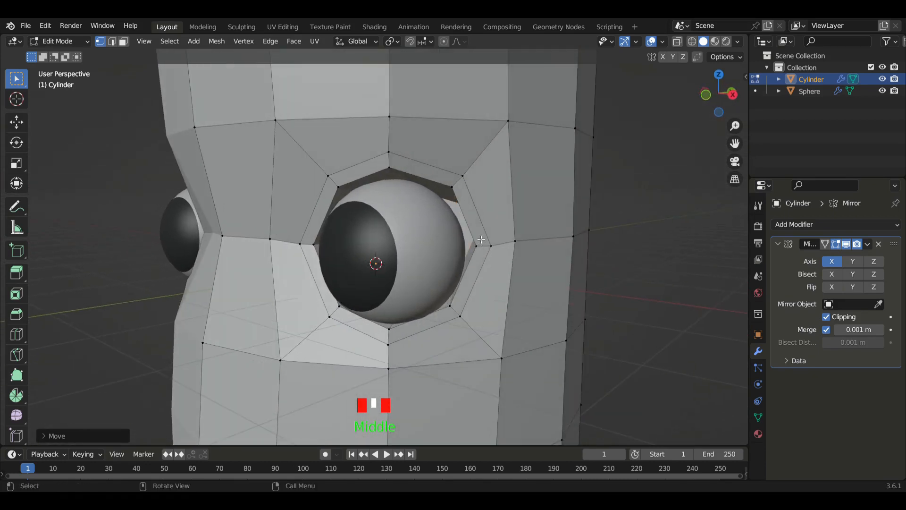
key(Tab)
click(415, 246)
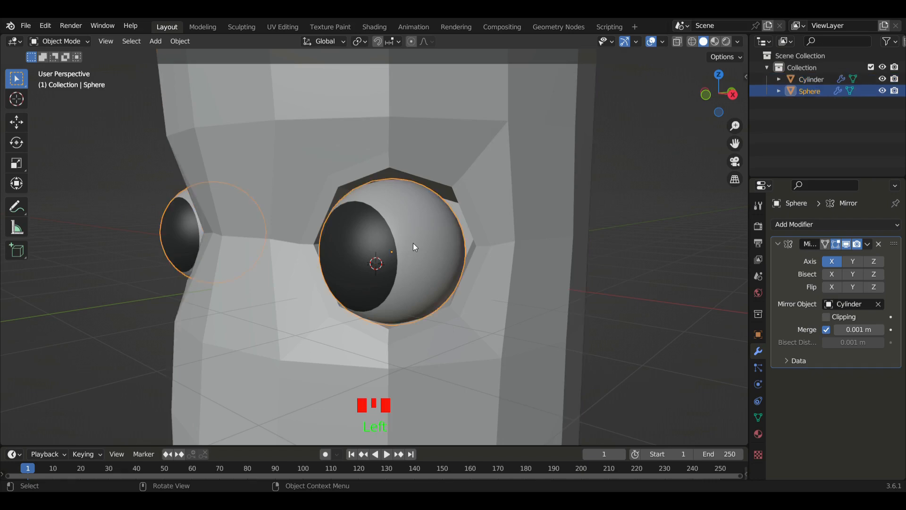
key(h)
mouse_move(415, 247)
middle_down()
mouse_move(520, 230)
mouse_move(571, 250)
mouse_move(398, 248)
mouse_move(423, 250)
middle_up()
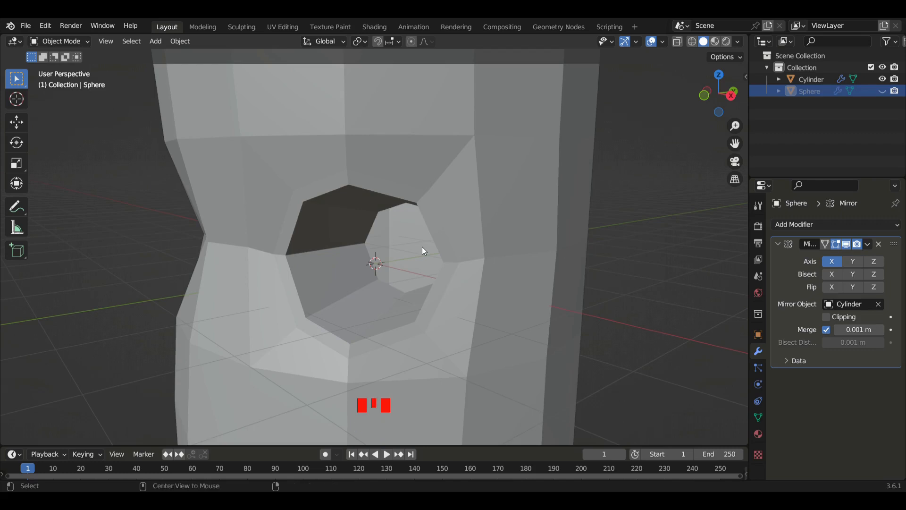
key(alt+h)
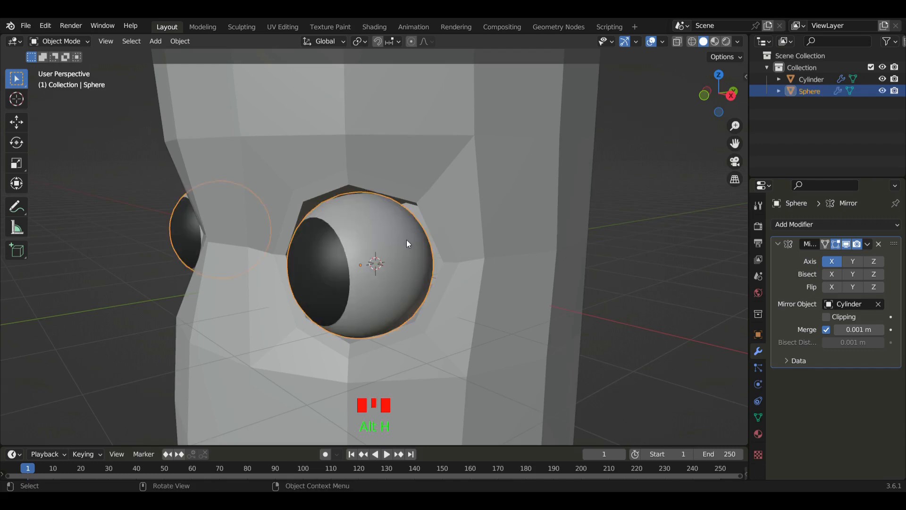
Select the eye socket's front rim loop in the cylinder's Edit Mode and extrude it forward about 0.2 m
middle_drag(408, 243, 452, 219)
key(Tab)
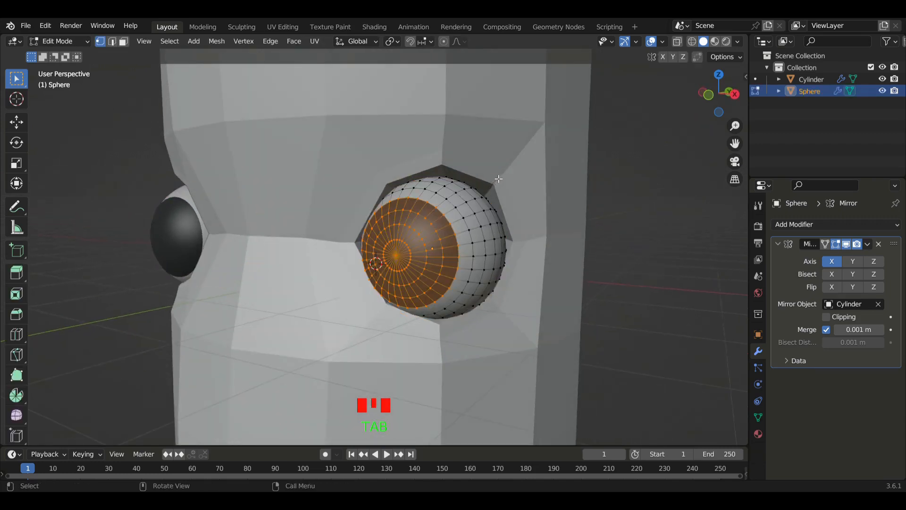
key(Tab)
click(501, 205)
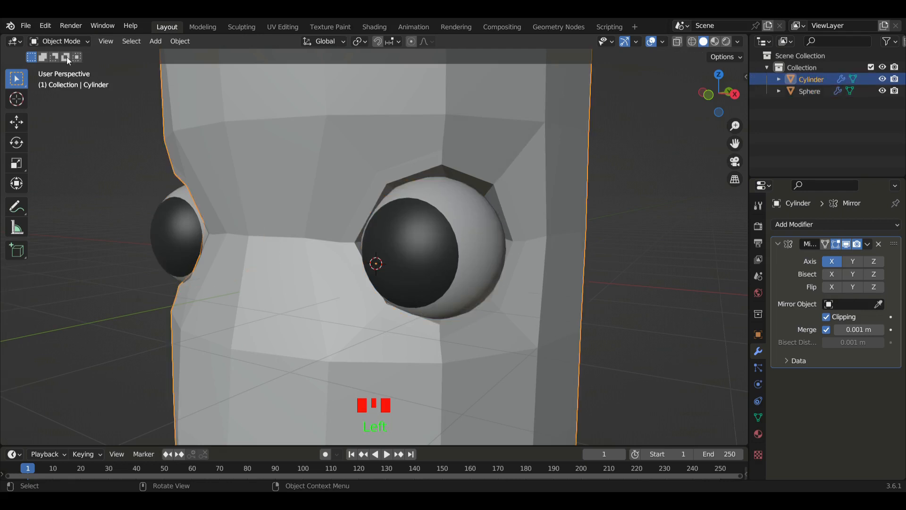
key(Tab)
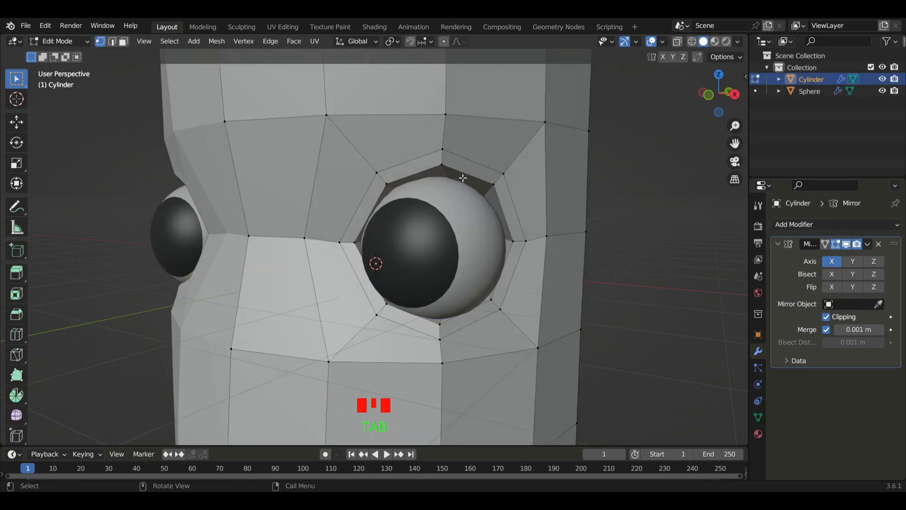
alt+click(500, 198)
middle_drag(508, 315, 466, 324)
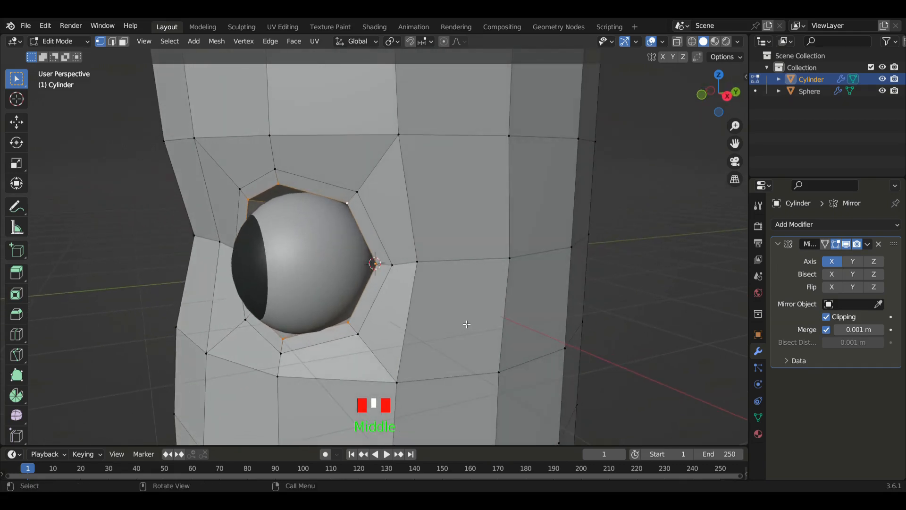
scroll(458, 270, down, 3)
middle_drag(457, 239, 388, 241)
key(e)
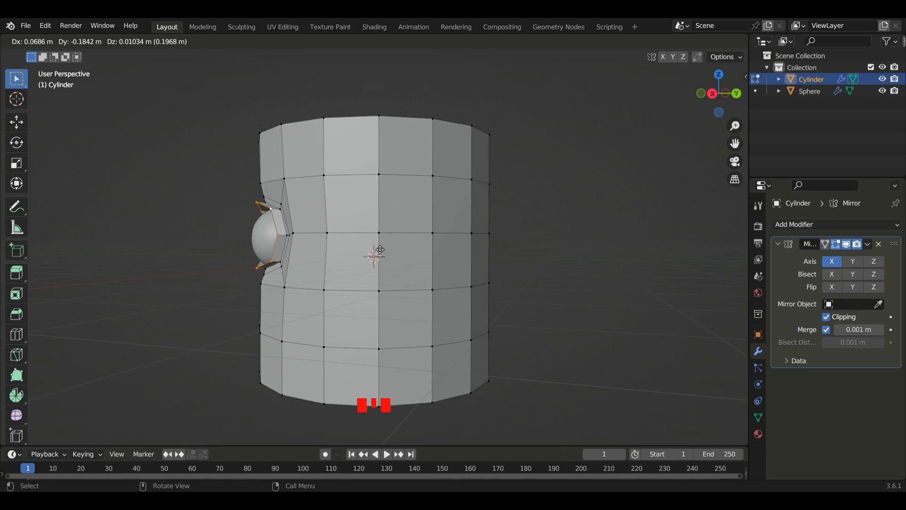
click(380, 250)
Shrink the forward-extruded rim loop slightly around the eyeball and check its fit near the inner eye corner
middle_drag(380, 249, 449, 269)
scroll(495, 285, up, 2)
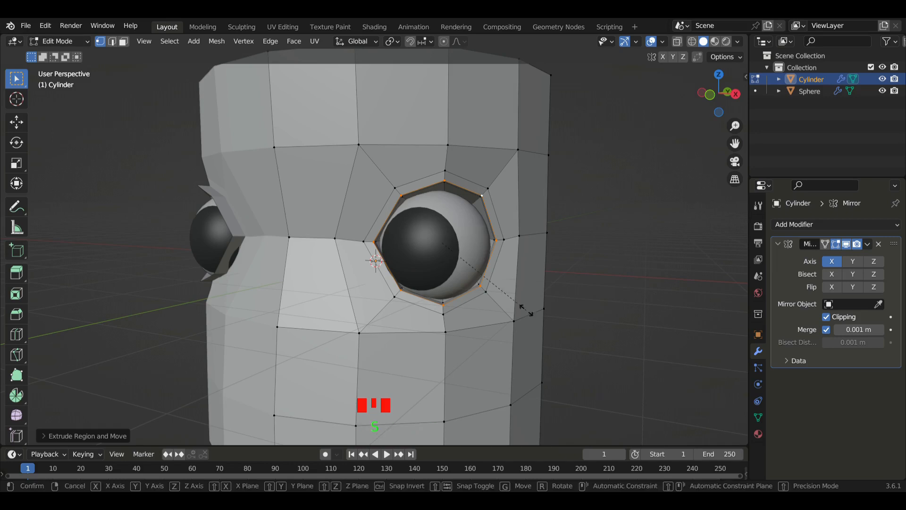
key(s)
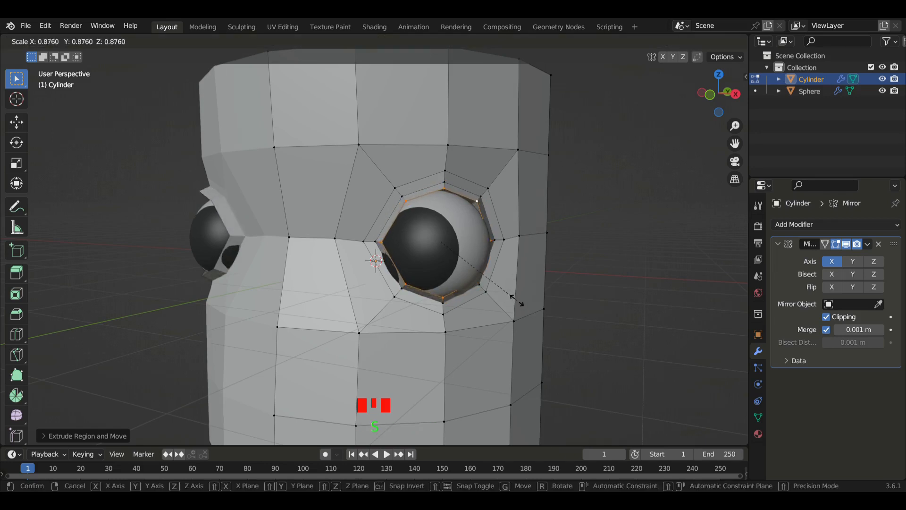
click(521, 305)
scroll(425, 258, up, 3)
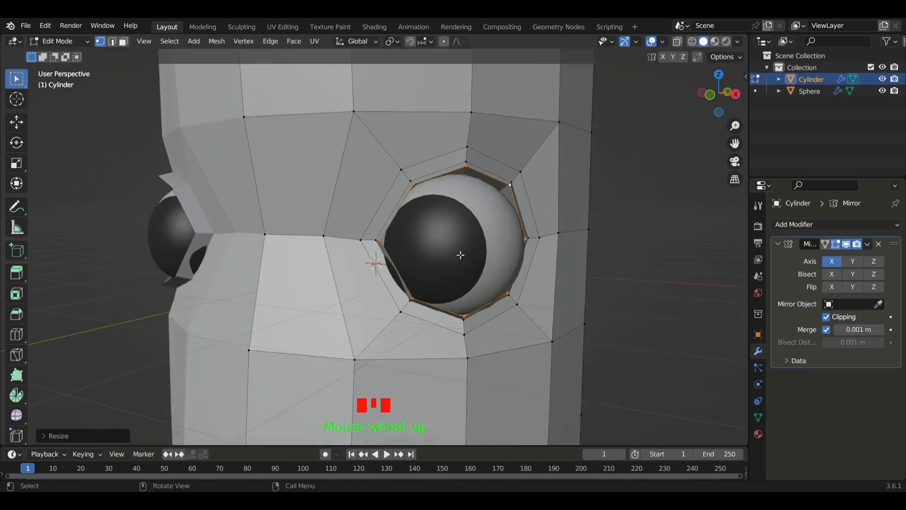
scroll(425, 258, down, 3)
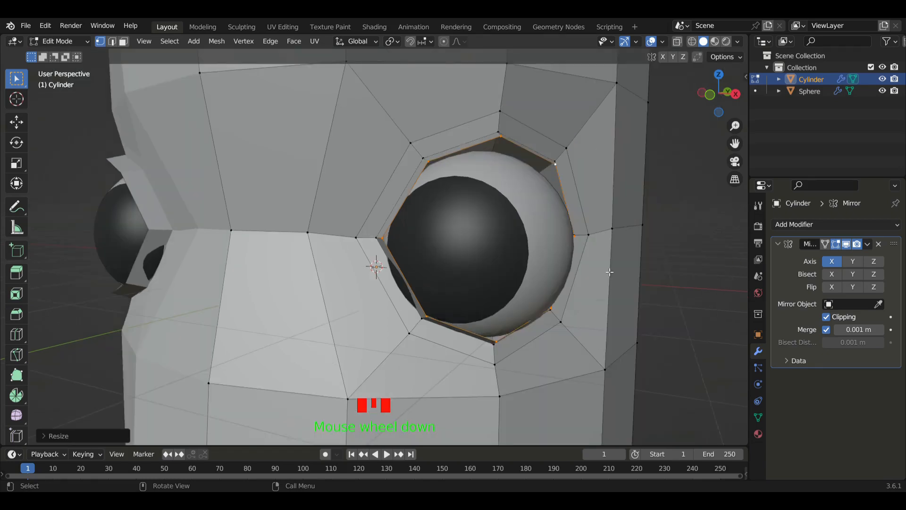
mouse_move(610, 272)
middle_down()
mouse_move(571, 275)
mouse_move(582, 259)
mouse_move(617, 257)
middle_up()
scroll(473, 235, up, 2)
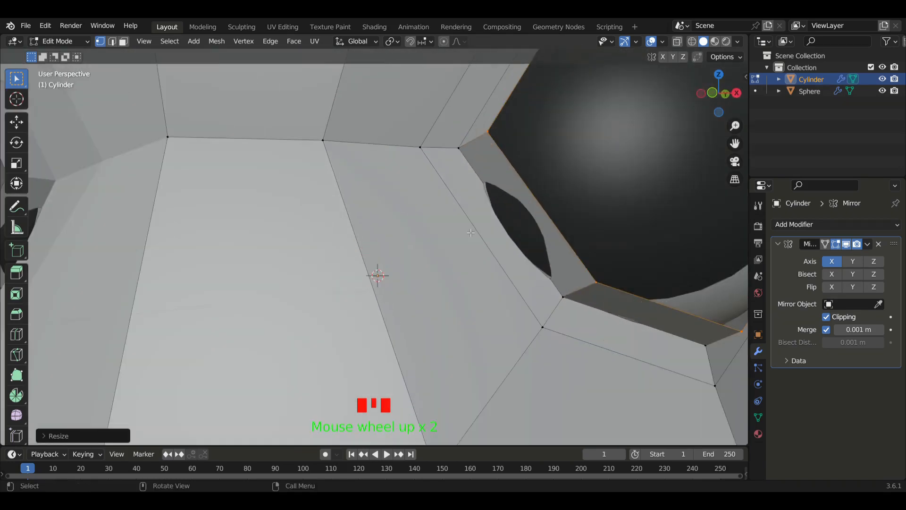
scroll(472, 232, down, 2)
Move the rim vertices at the inner eye corner about 0.126 m toward the nose along X in front view
click(390, 184)
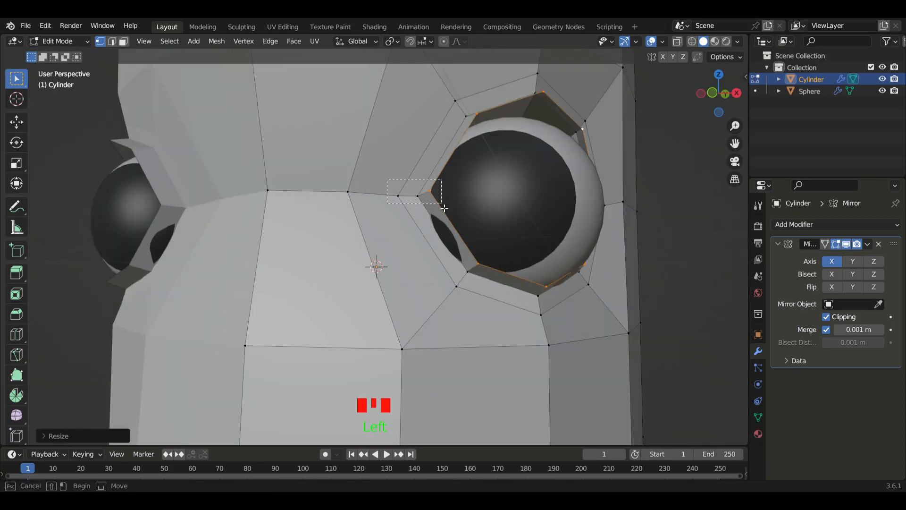
scroll(465, 244, down, 2)
key(KP_1)
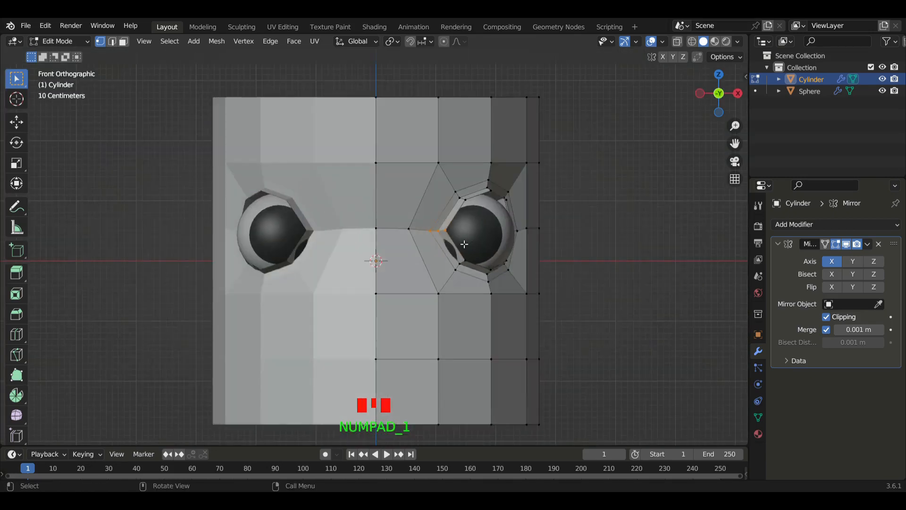
key(g)
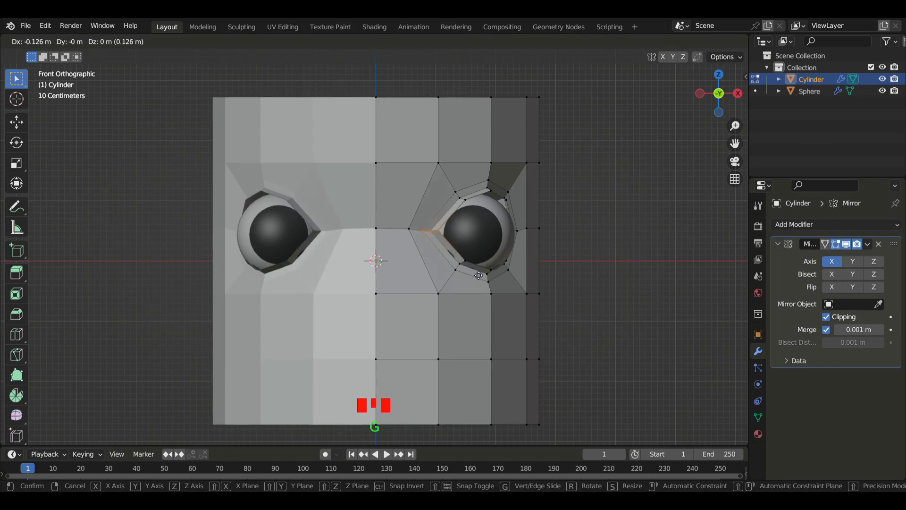
click(478, 275)
Select the rim vertices at the outer eye corner and move them about 0.1 m outward, away from the eyeball
middle_drag(555, 257, 492, 254)
mouse_move(467, 225)
middle_down()
mouse_move(520, 263)
mouse_move(454, 216)
middle_up()
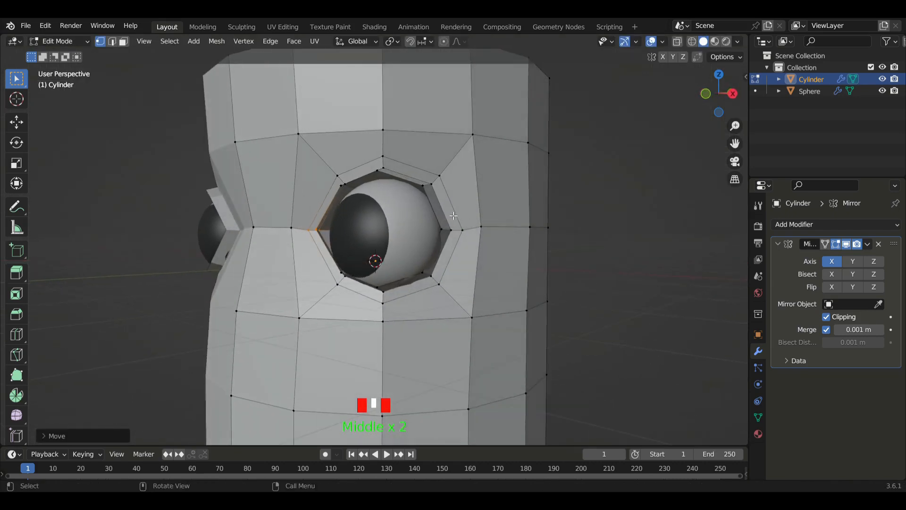
drag(439, 222, 486, 243)
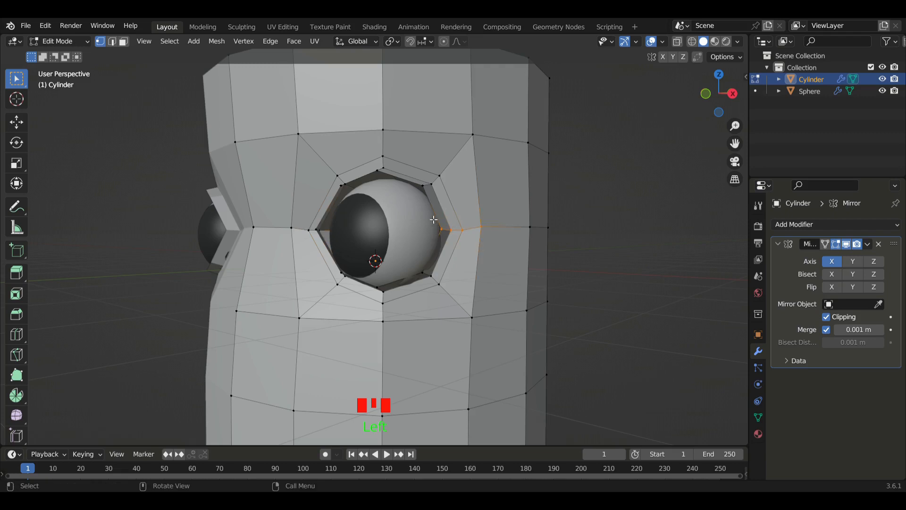
drag(434, 219, 473, 245)
key(g)
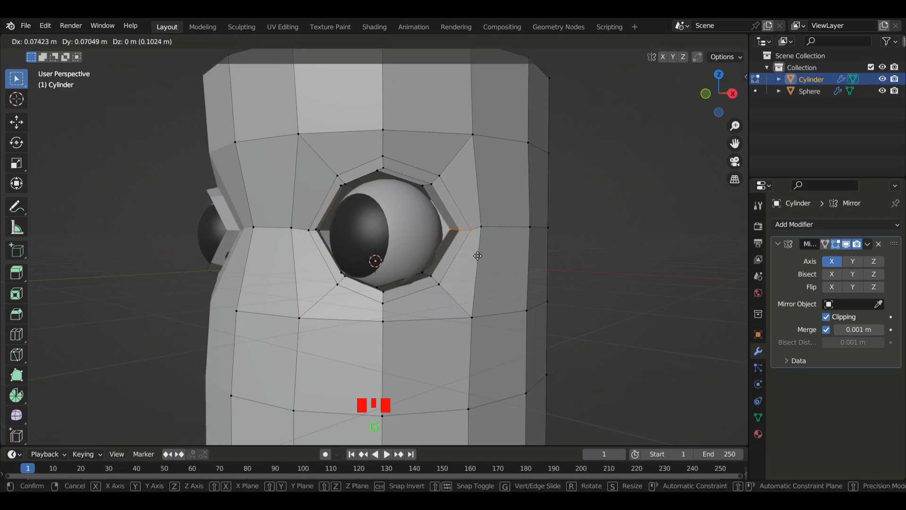
click(480, 256)
Extrude the eyelid rim's front loop in place and scale it down to form the lid's thickness
middle_drag(480, 255, 455, 255)
scroll(451, 213, up, 3)
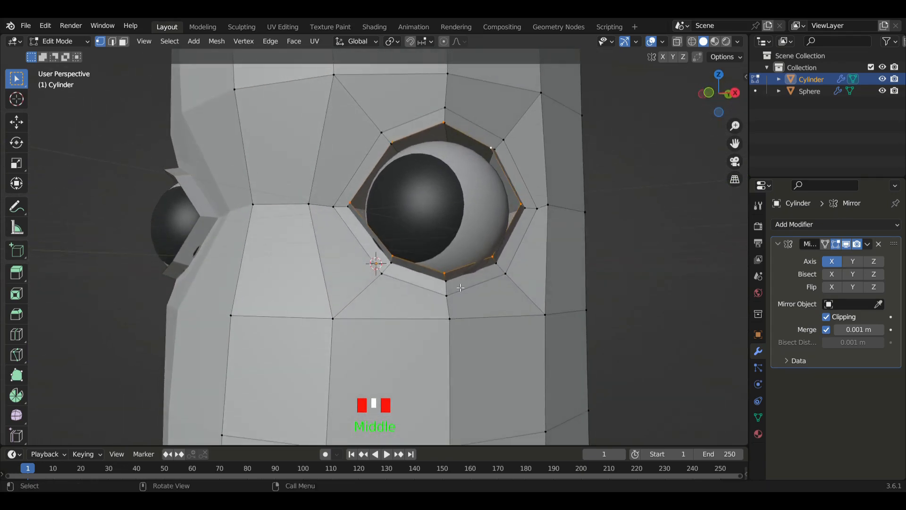
scroll(463, 274, down, 2)
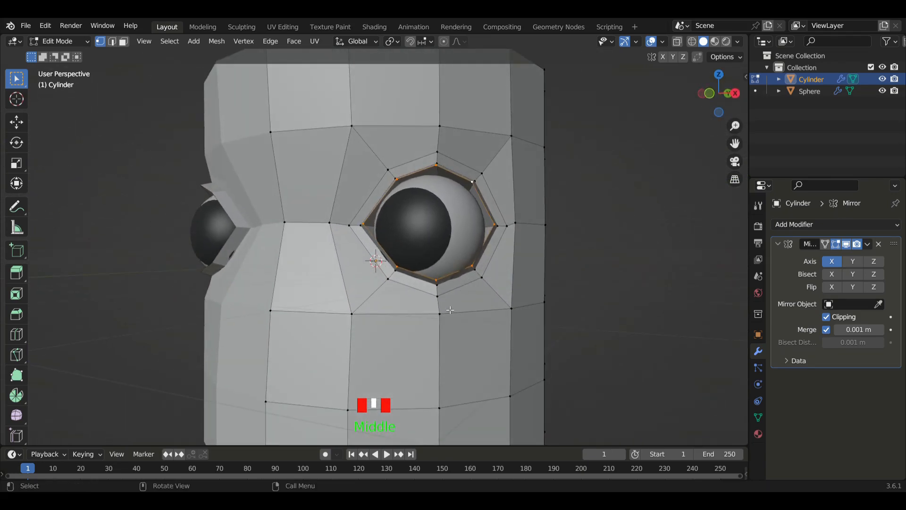
key(e)
right_click(485, 309)
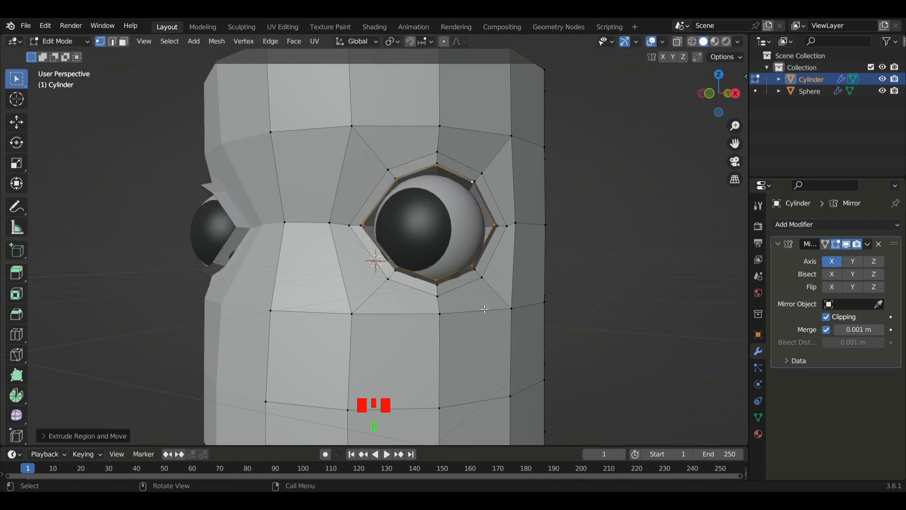
key(s)
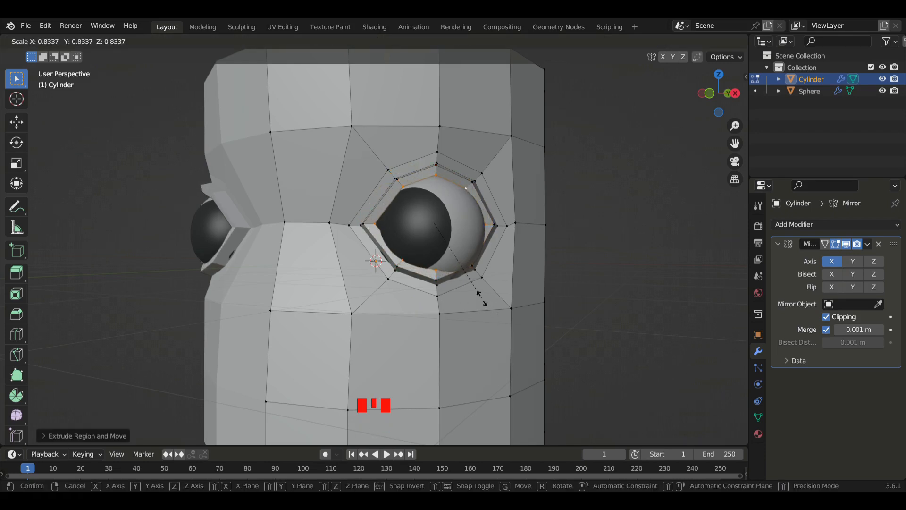
click(492, 304)
Extrude the eyelid's inner loop backward into the socket from the side view and return to Object Mode
middle_drag(517, 304, 394, 308)
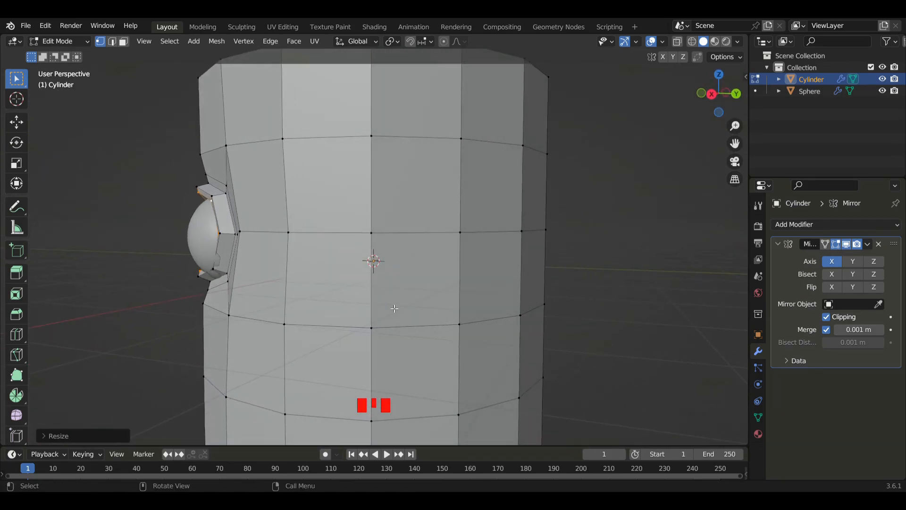
key(e)
click(410, 310)
middle_drag(411, 309, 373, 264)
scroll(374, 271, down, 2)
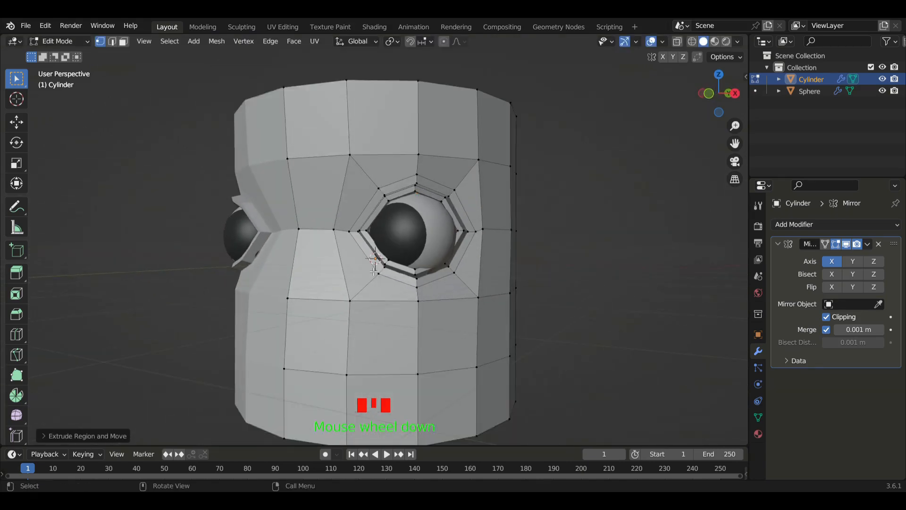
scroll(375, 272, down, 2)
key(Tab)
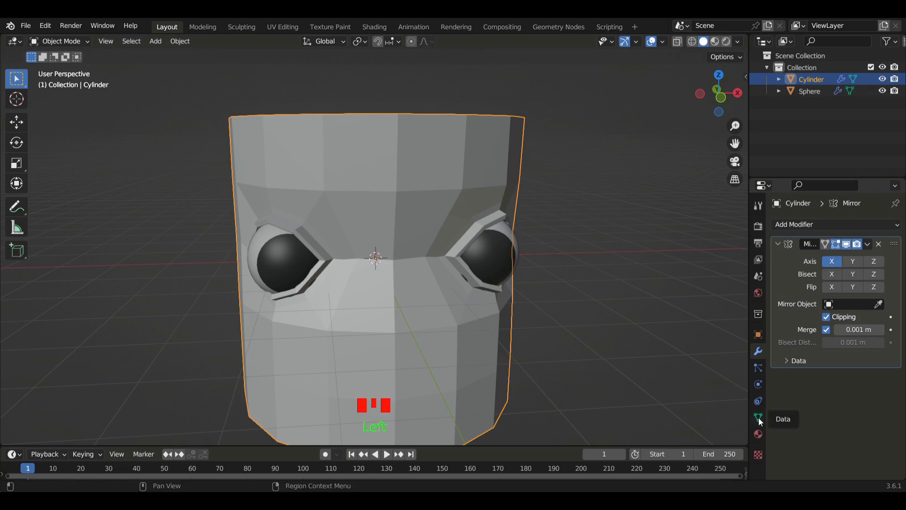
Add a Subdivision Surface modifier to the head cylinder with the viewport level set to 2
click(893, 226)
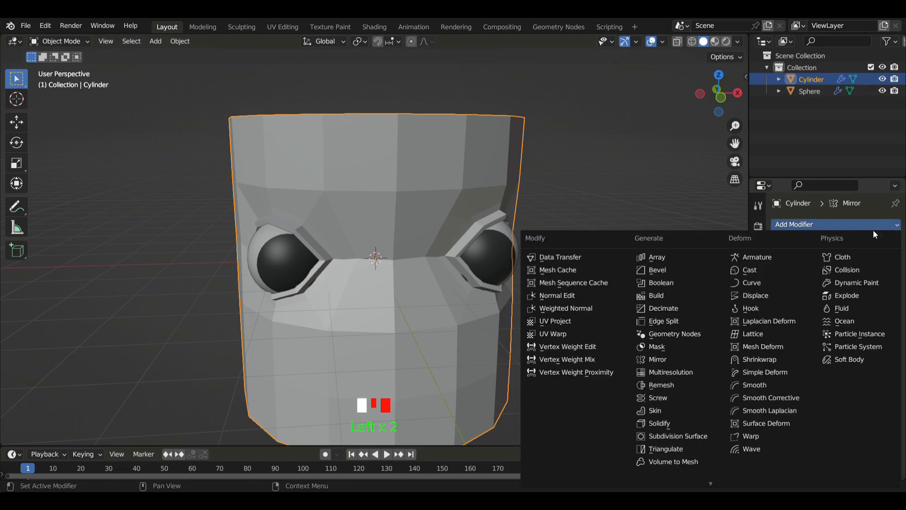
click(697, 436)
middle_drag(655, 342, 576, 335)
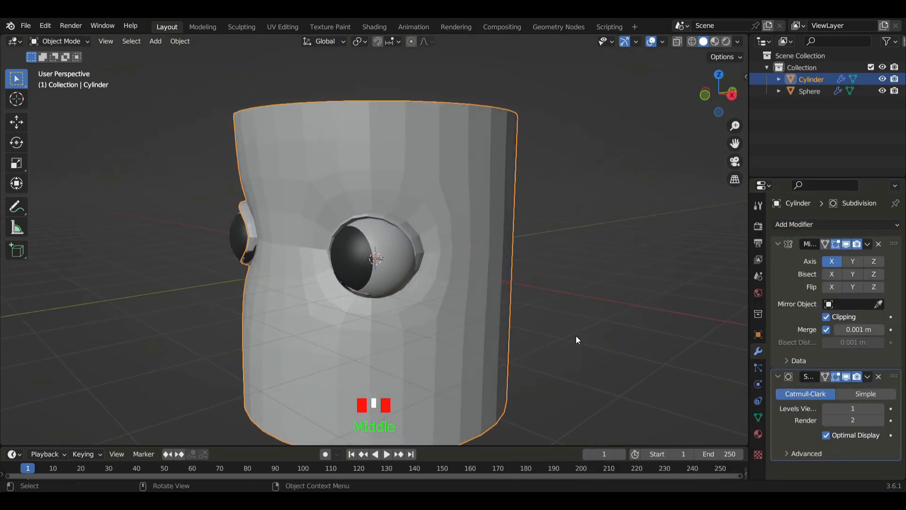
click(881, 407)
middle_drag(427, 273, 408, 240)
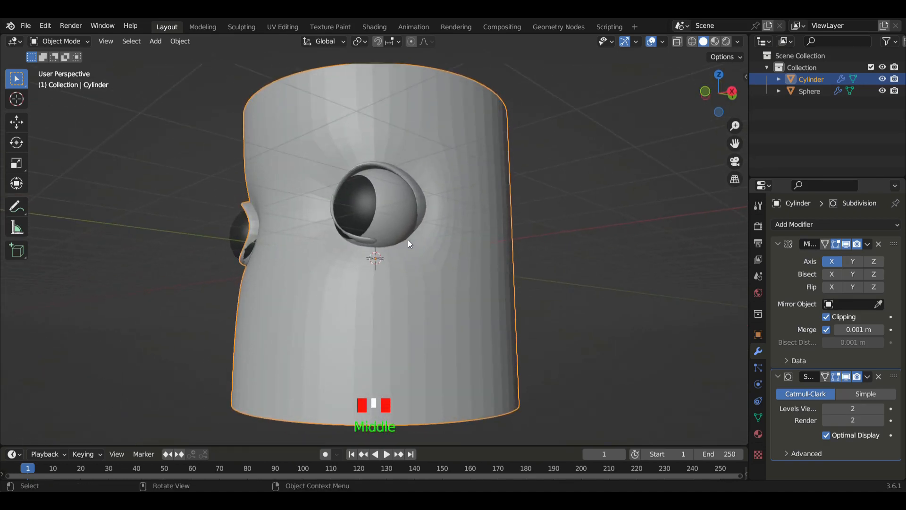
Select the mirrored eyeballs and scale them down slightly within the eyelids in the front view
scroll(398, 190, up, 3)
click(398, 188)
scroll(455, 256, down, 2)
middle_drag(454, 255, 506, 282)
key(KP_1)
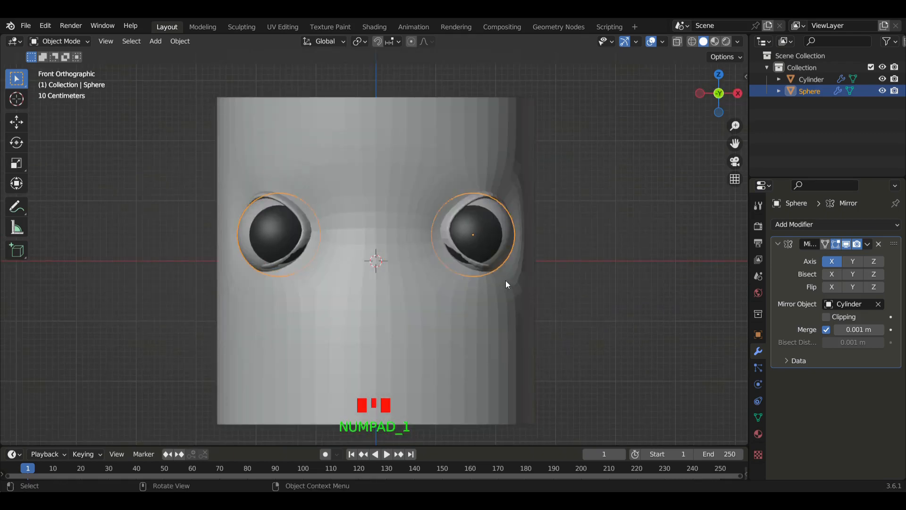
key(s)
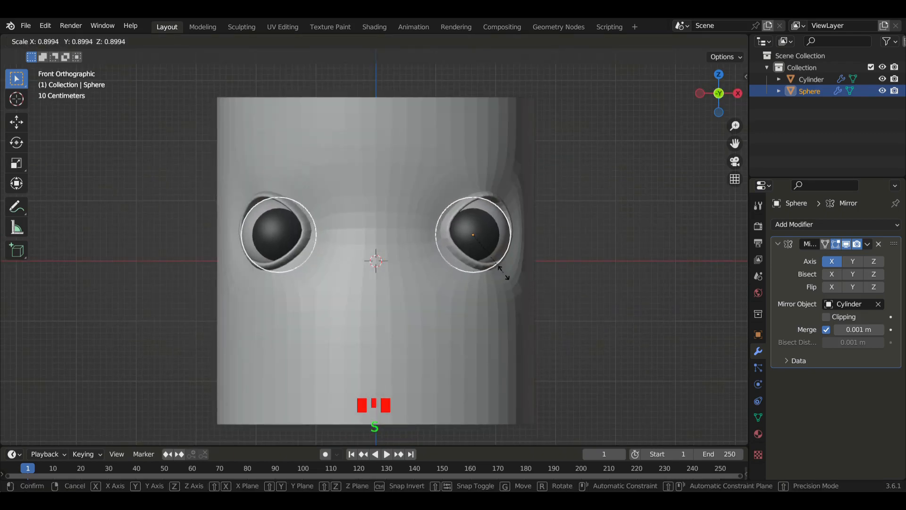
click(517, 272)
Examine the resized eyeball's fit inside the eyelid in Edit Mode and return to Object Mode
middle_drag(519, 271, 502, 285)
key(Tab)
scroll(507, 290, up, 3)
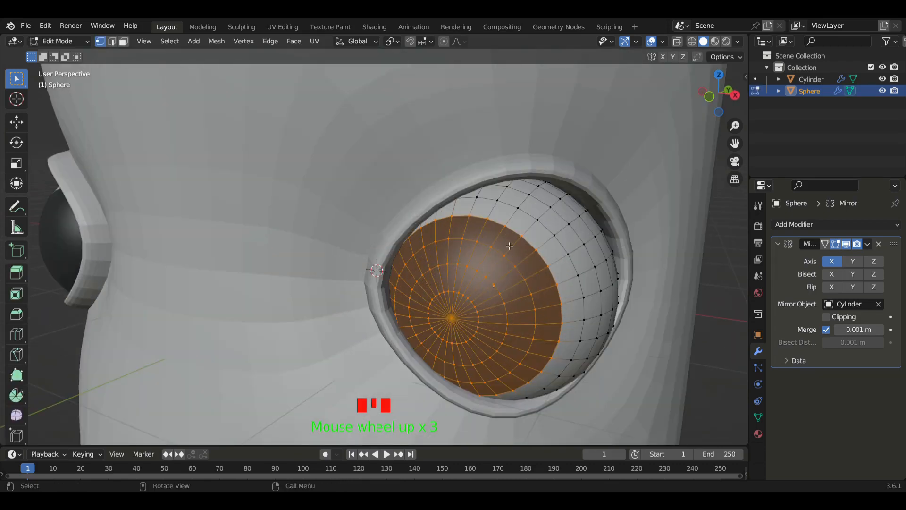
scroll(509, 246, down, 3)
middle_drag(473, 250, 425, 245)
scroll(402, 241, down, 2)
key(Tab)
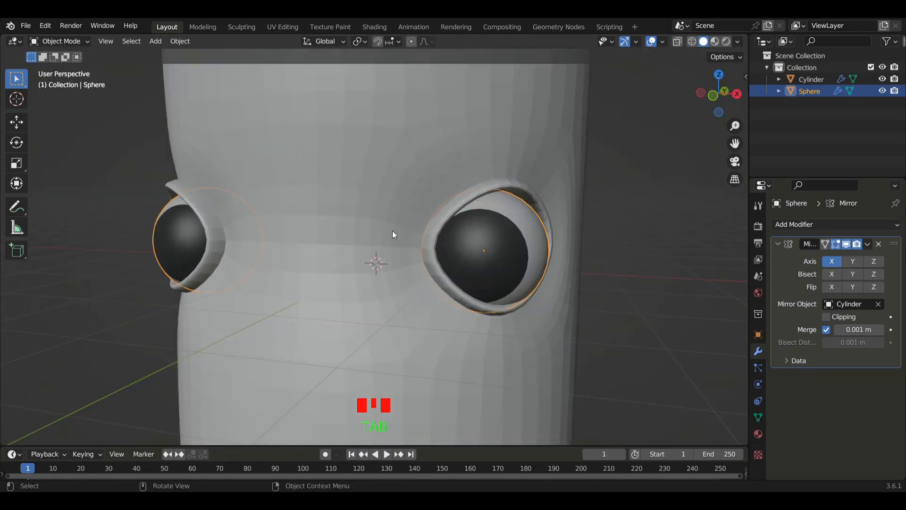
Try smooth shading on the head cylinder, then undo it
click(392, 212)
right_click(393, 211)
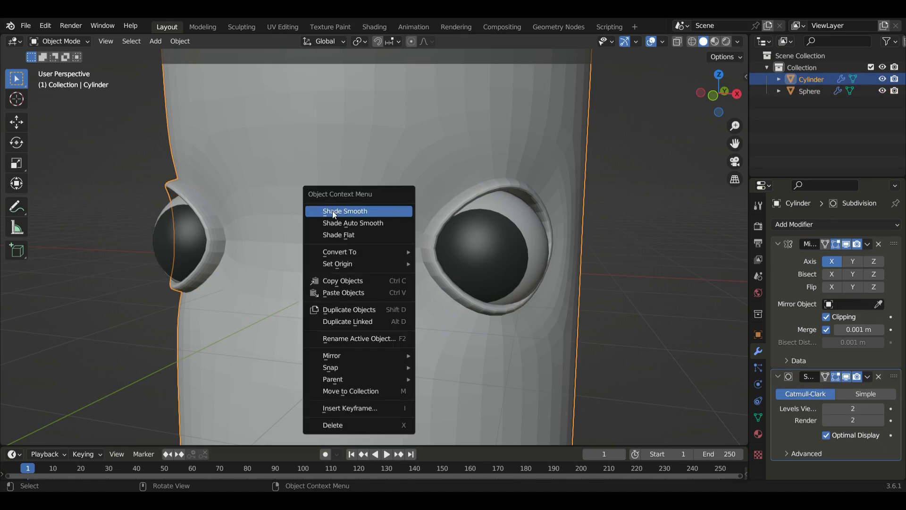
click(381, 212)
middle_drag(497, 301, 444, 324)
scroll(432, 302, up, 2)
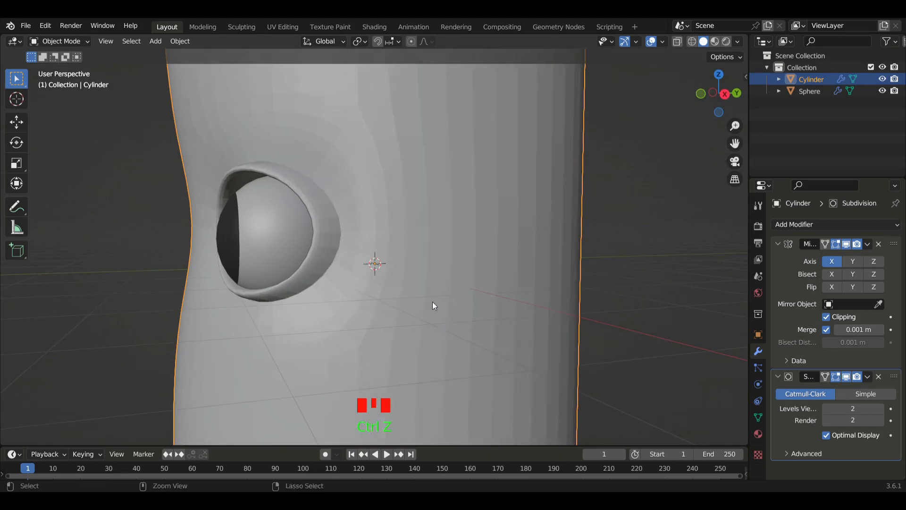
Add two loop cuts around the eyelid's outer side, sliding one to the lid's base and the other to its front edge
key(Tab)
middle_drag(323, 202, 274, 224)
key(ctrl+r)
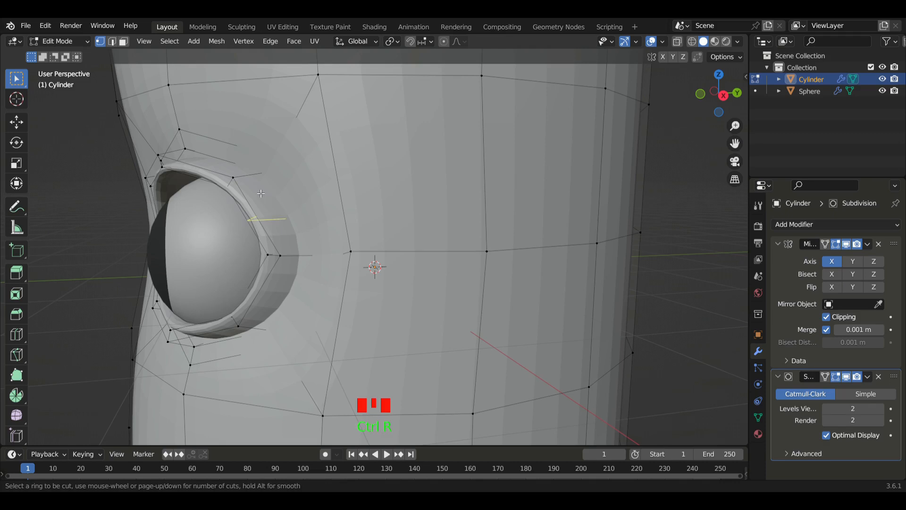
click(246, 177)
click(273, 177)
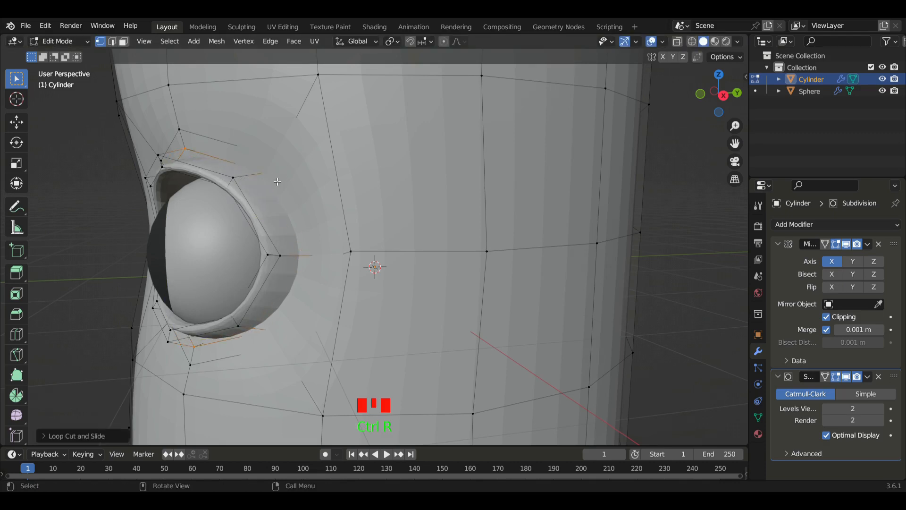
key(ctrl+r)
click(244, 181)
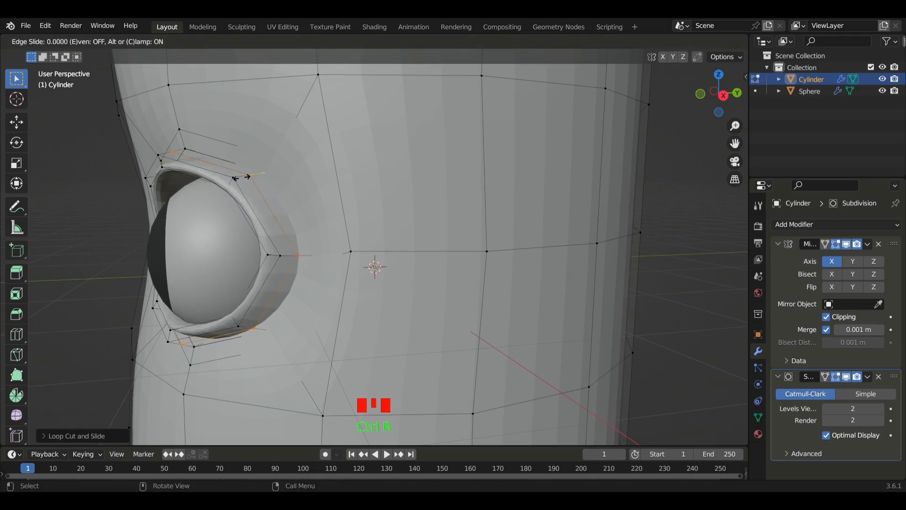
click(236, 182)
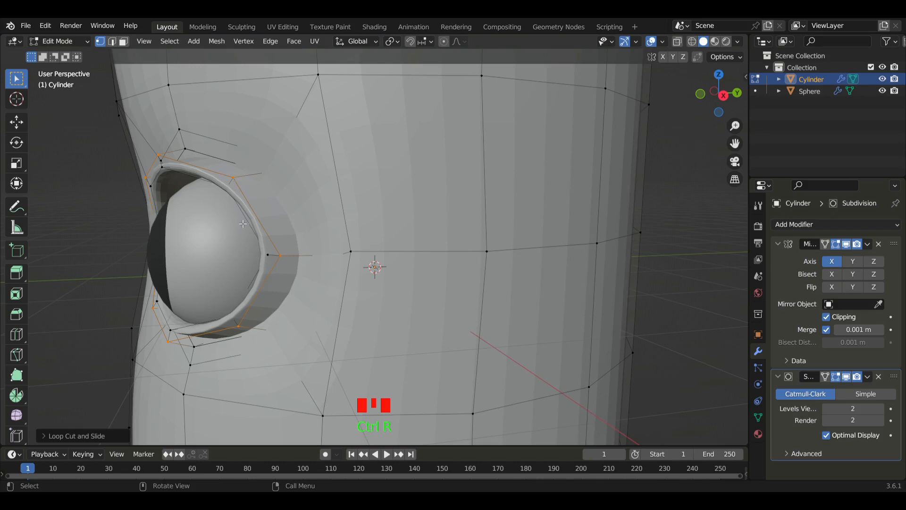
Try adding loop cuts on the inner side of the eyelid and socket while the eyeball is in place
middle_drag(243, 223, 279, 213)
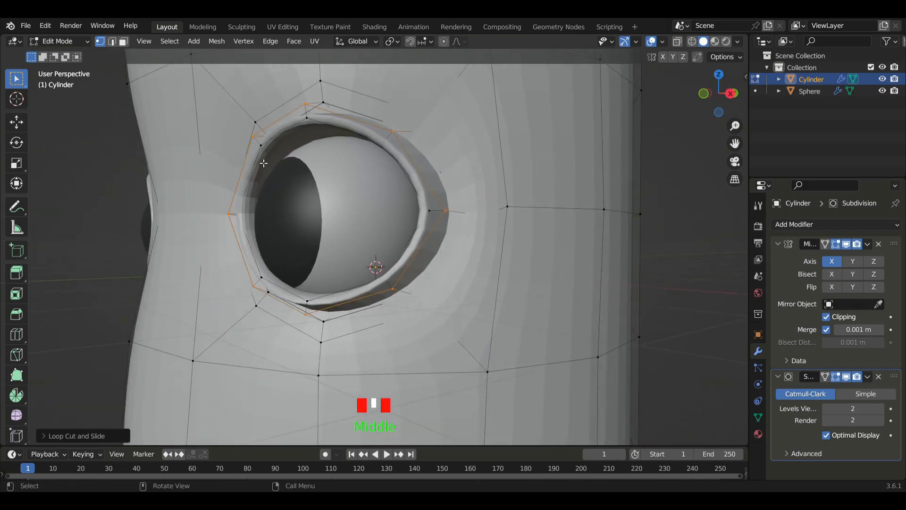
key(ctrl+r)
click(282, 150)
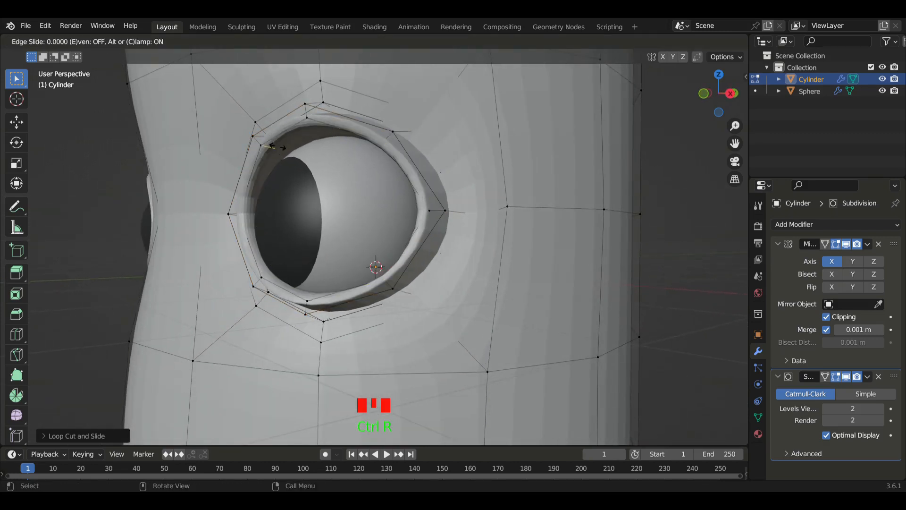
click(316, 146)
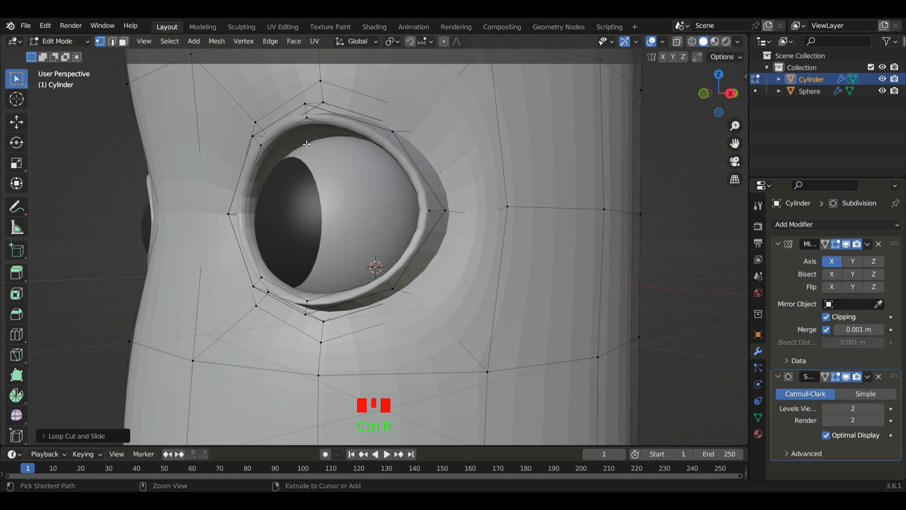
key(ctrl+r)
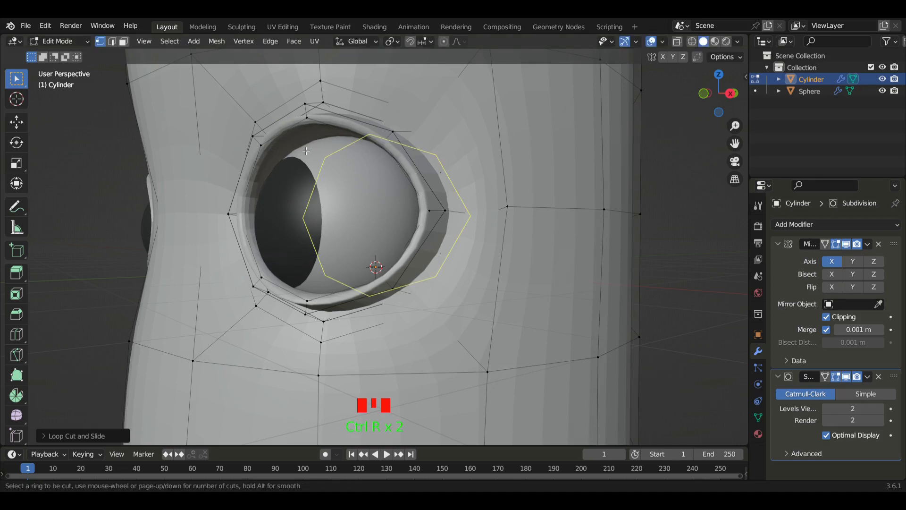
click(307, 150)
click(198, 150)
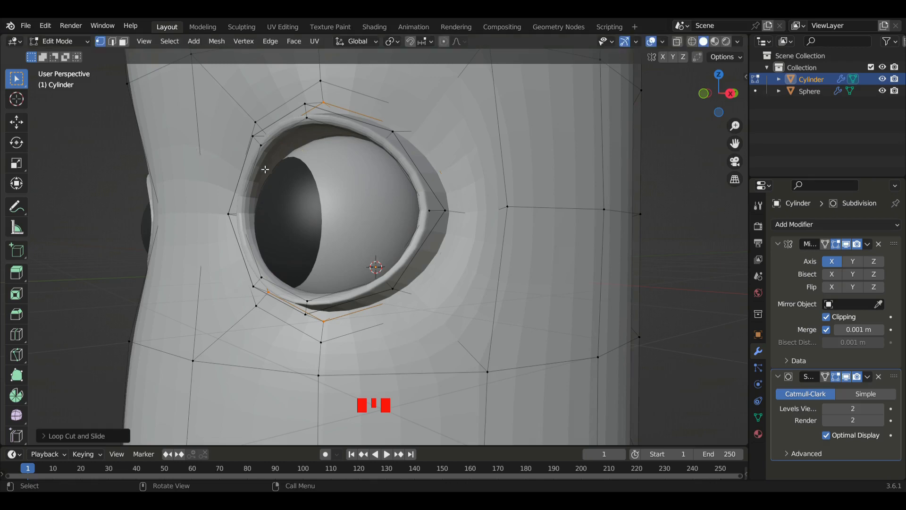
Hide the eyeballs in Object Mode and reopen the head cylinder in Edit Mode to expose the socket
middle_drag(306, 219, 246, 297)
key(Tab)
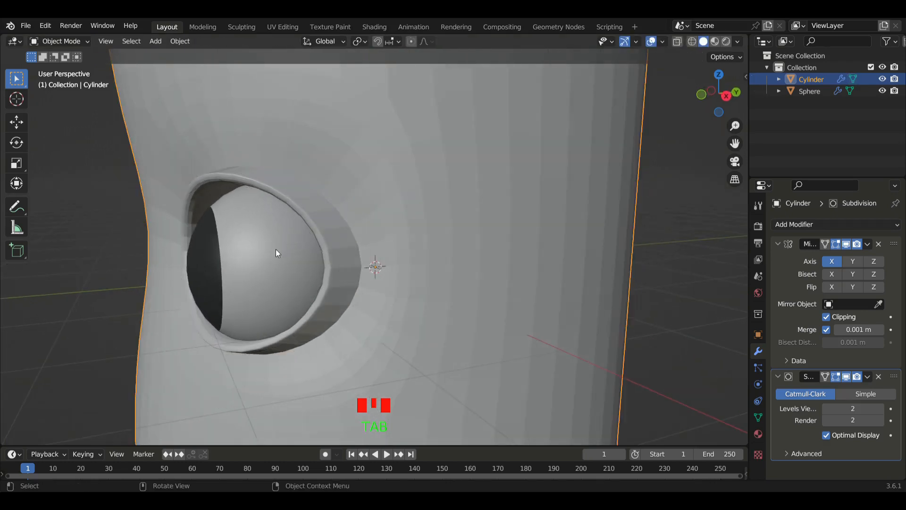
click(272, 250)
key(h)
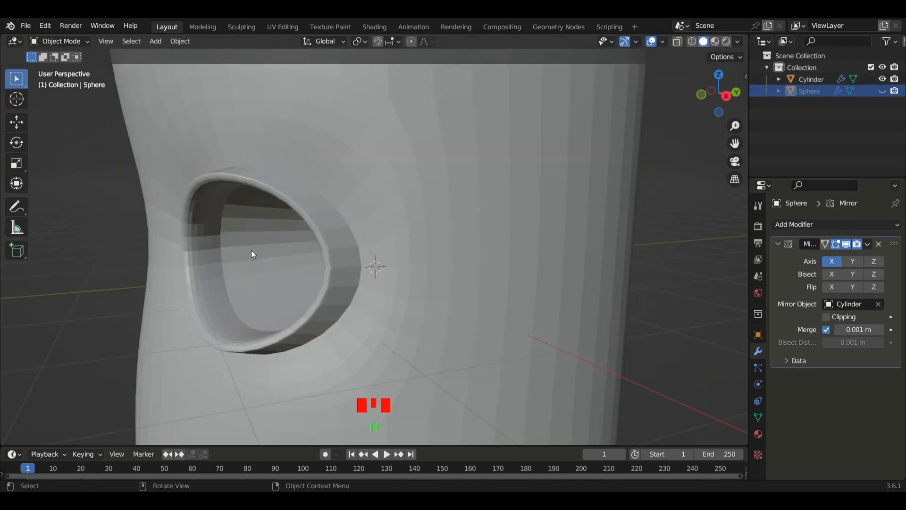
middle_drag(251, 251, 320, 210)
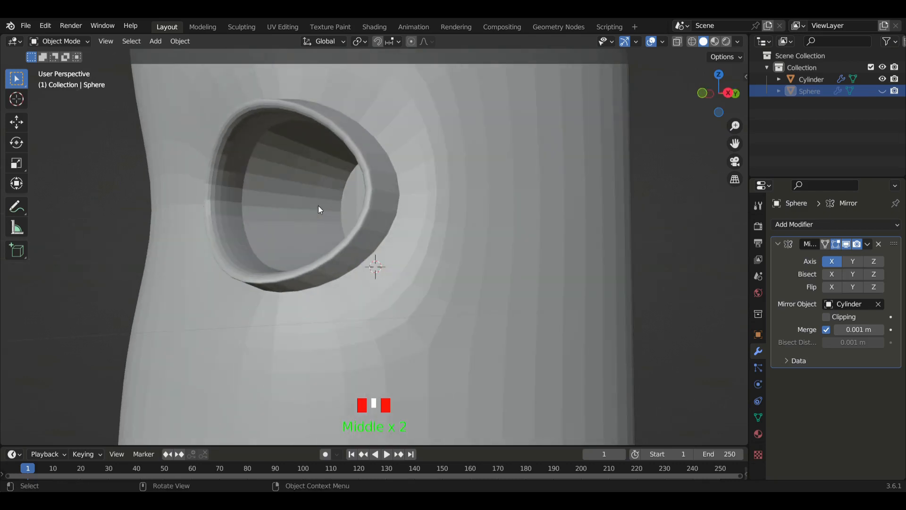
click(242, 176)
key(Tab)
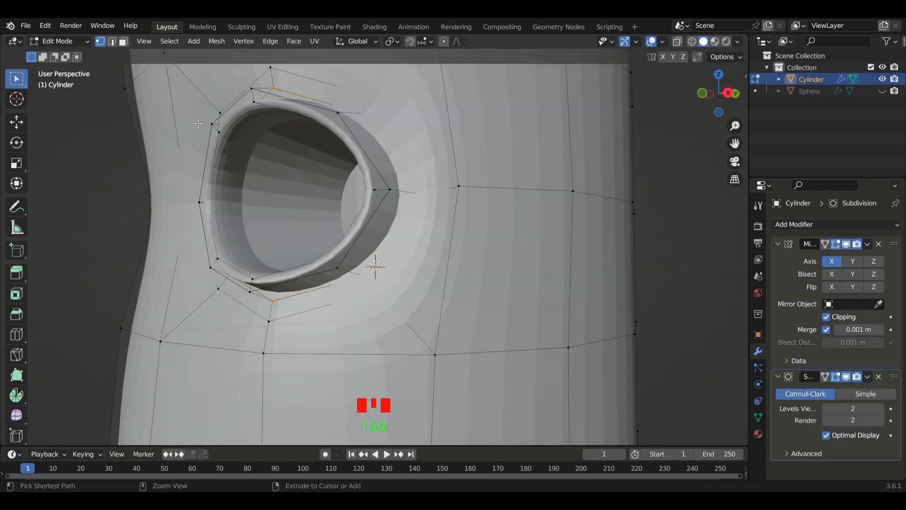
Add a loop cut inside the eye socket, slide it fully to the eyelid's inner edge, and return to Object Mode
key(ctrl+r)
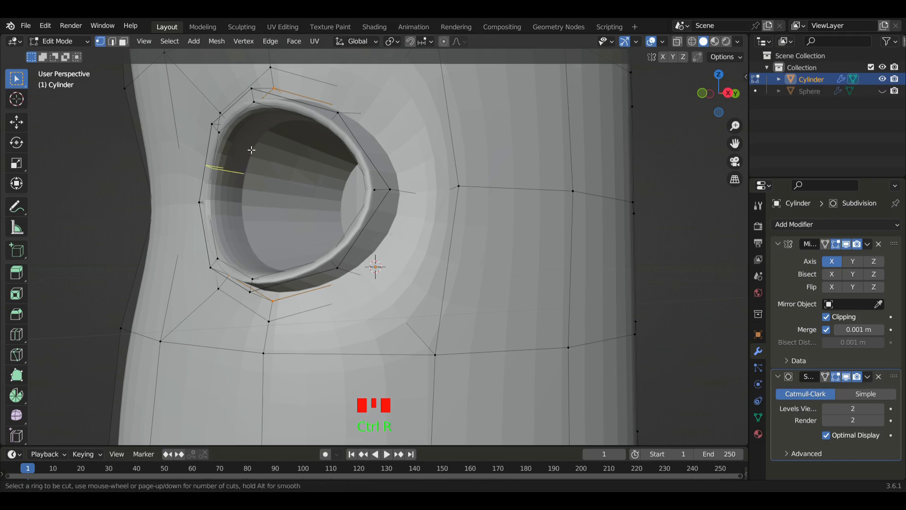
click(238, 115)
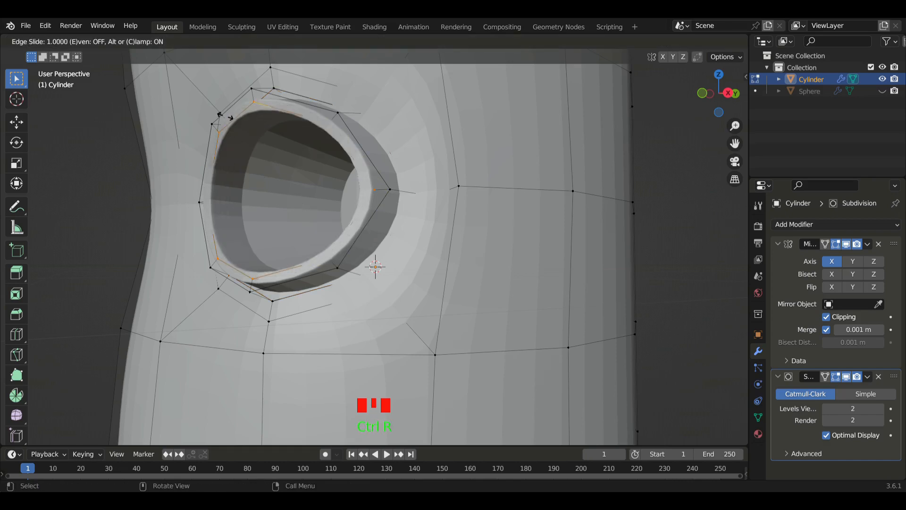
click(224, 116)
middle_drag(447, 250, 469, 232)
key(Tab)
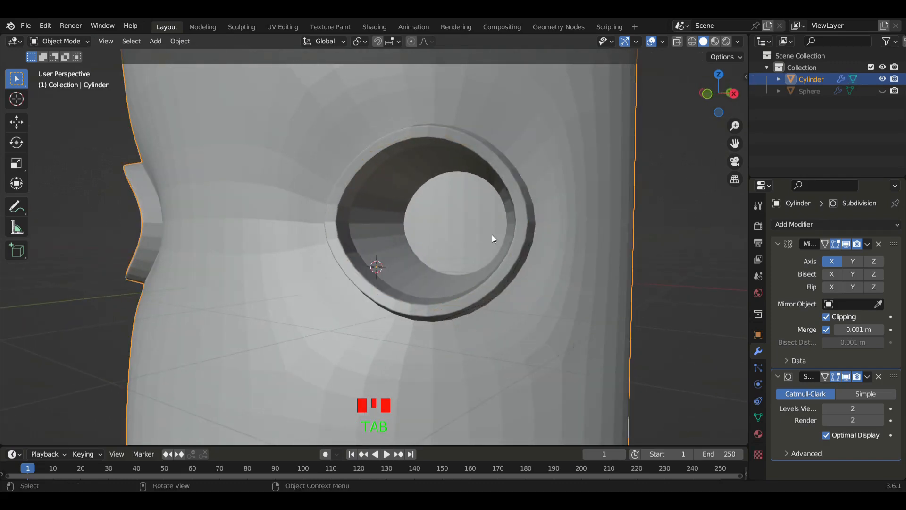
Unhide the eyeballs and check how they sit within the sharpened eyelids
key(alt+h)
scroll(468, 256, down, 3)
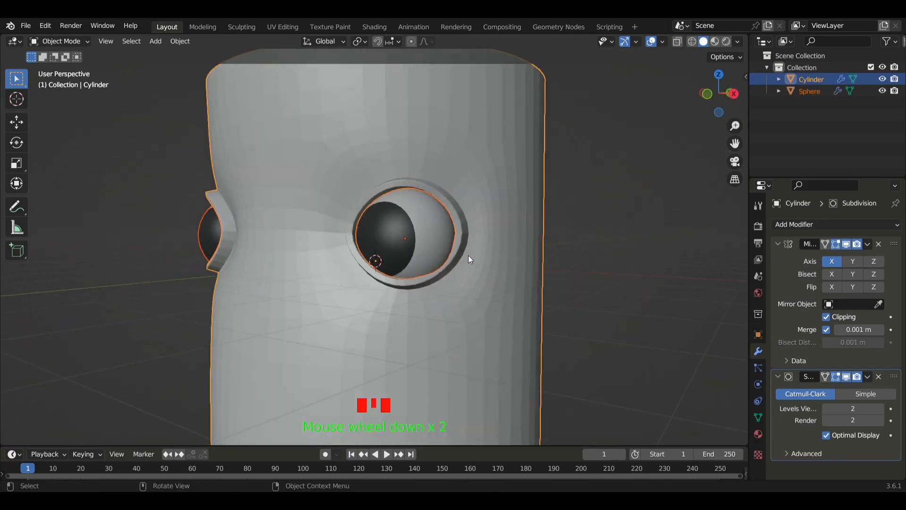
key(Tab)
mouse_move(468, 256)
middle_down()
mouse_move(505, 270)
mouse_move(483, 258)
middle_up()
key(Tab)
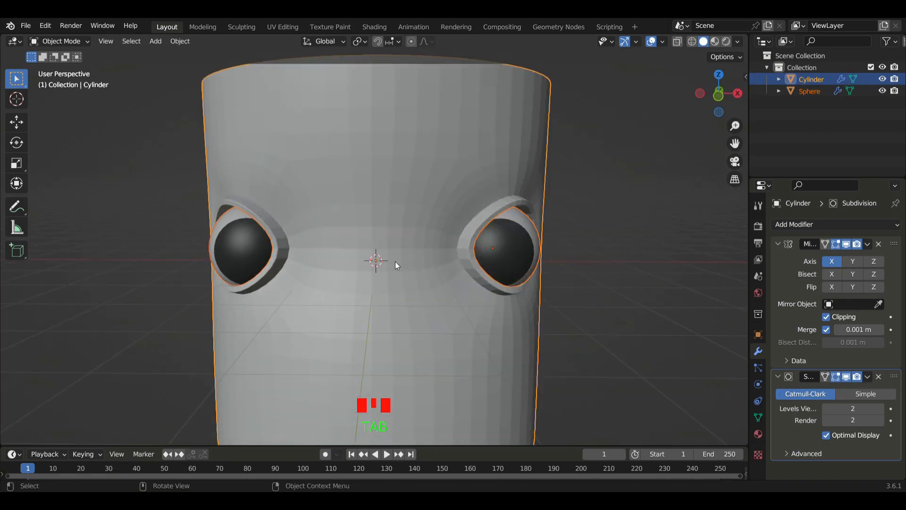
Select only the head cylinder and shade it smooth
click(465, 307)
scroll(465, 307, down, 3)
middle_drag(465, 307, 417, 234)
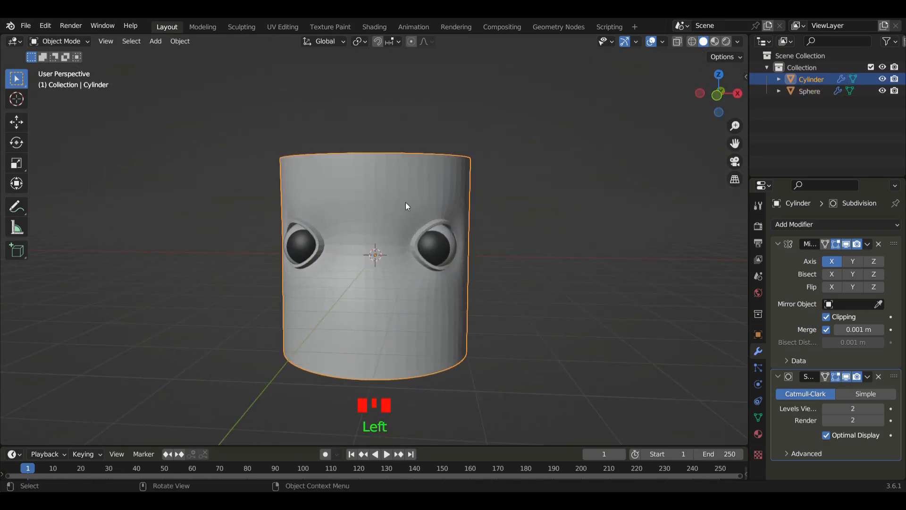
right_drag(406, 203, 407, 203)
middle_drag(414, 233, 471, 324)
scroll(423, 302, up, 4)
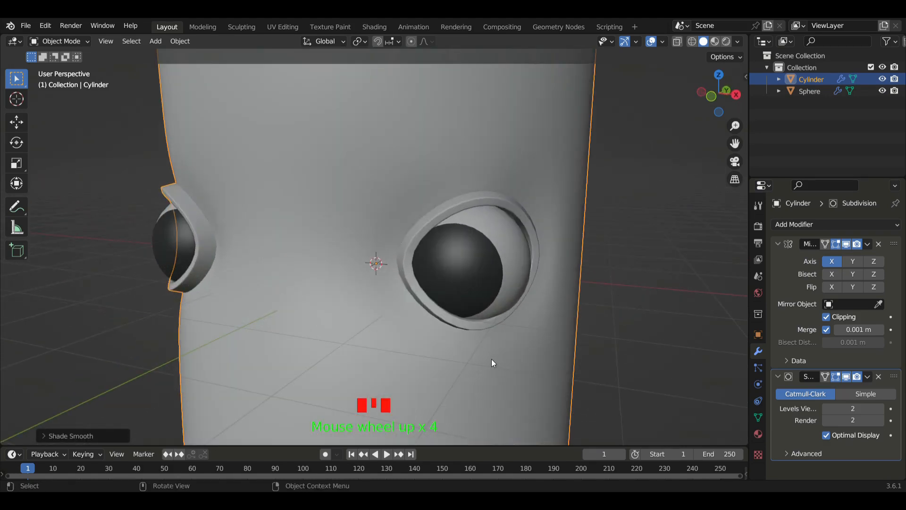
Apply the head cylinder's Mirror modifier, keeping the Subdivision Surface modifier
scroll(491, 359, down, 1)
scroll(501, 342, up, 3)
scroll(482, 340, down, 5)
middle_drag(463, 341, 515, 286)
key(KP_1)
scroll(514, 316, down, 1)
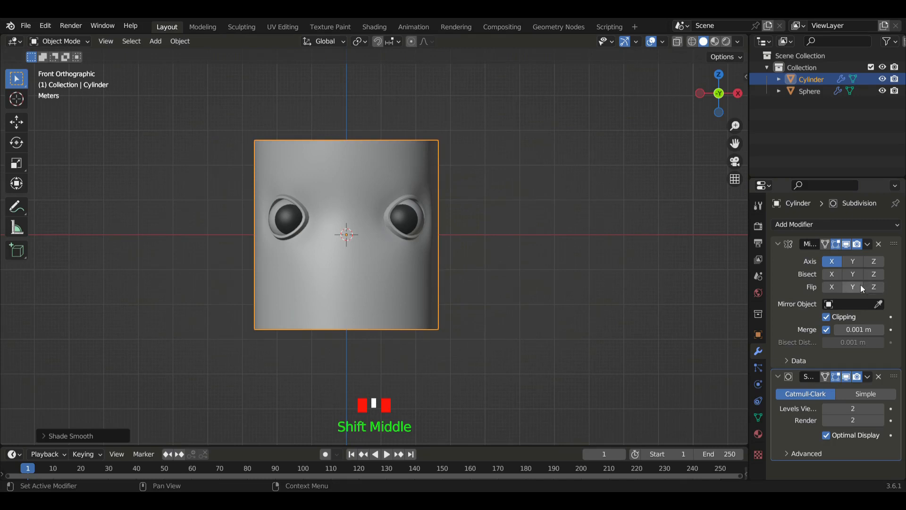
click(869, 245)
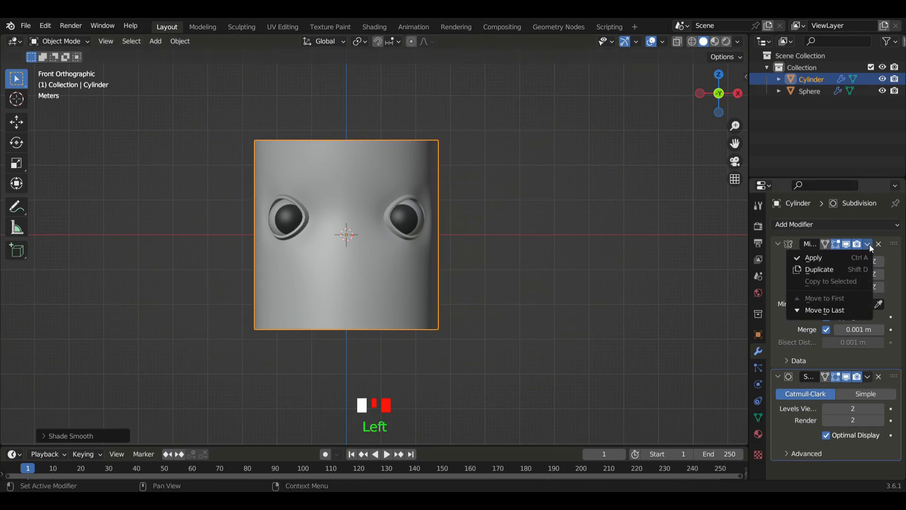
click(824, 256)
middle_drag(710, 251, 483, 238)
Select the head's open bottom edge loop in Edit Mode and scale it down to about 0.84
key(Tab)
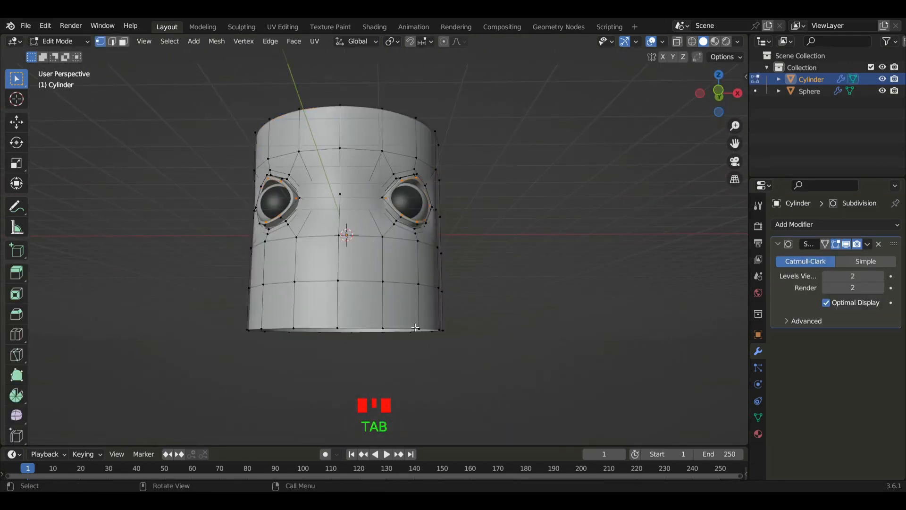
middle_drag(415, 328, 531, 386)
alt+click(451, 330)
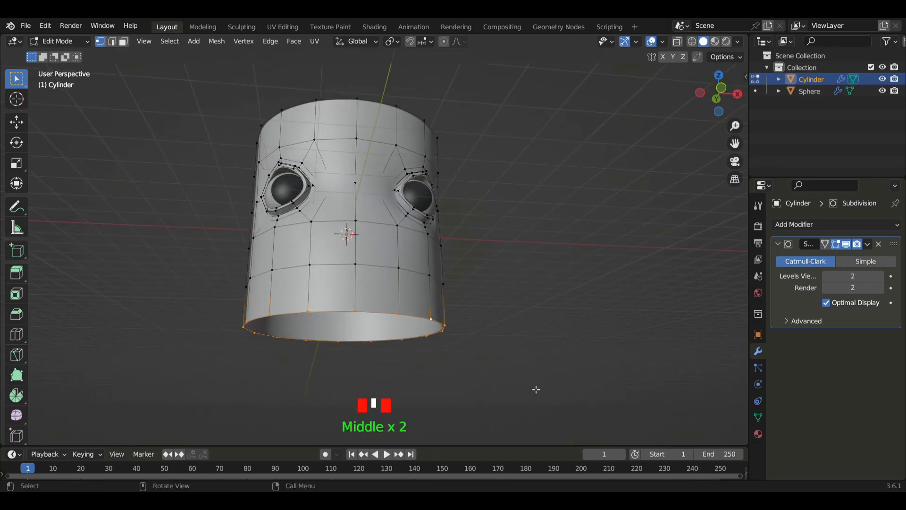
key(s)
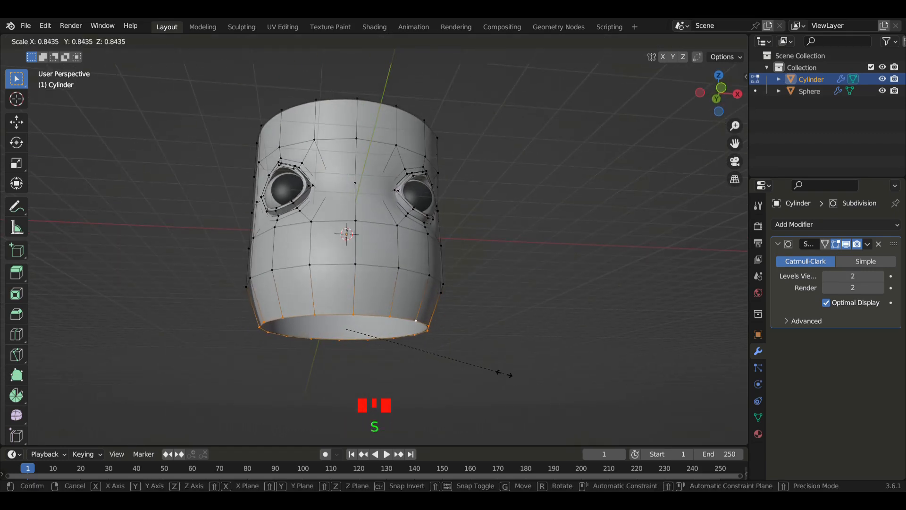
click(503, 374)
Fill the head's open bottom loop with a face and inset that face to about two thirds of its width
middle_click(491, 364)
shift+scroll(488, 346, down, 3)
shift+middle_drag(488, 346, 491, 302)
scroll(494, 316, up, 2)
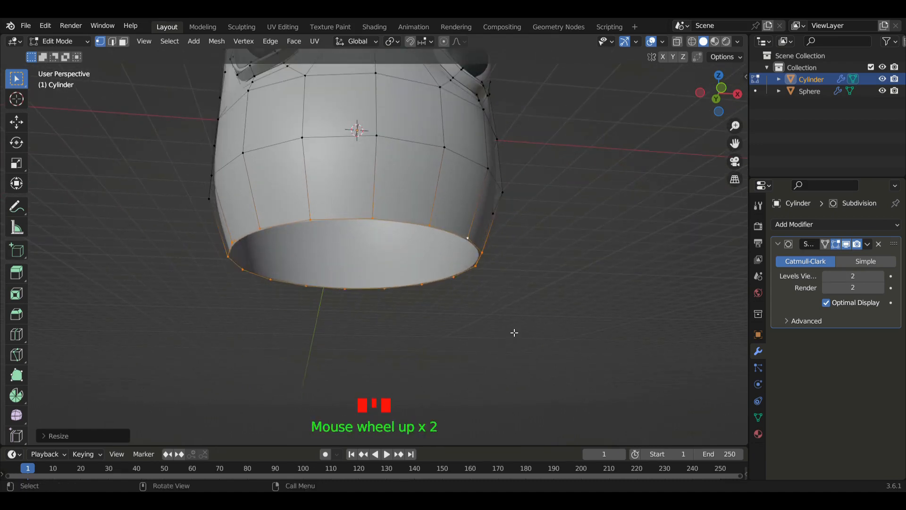
key(f)
scroll(558, 340, down, 3)
middle_drag(547, 320, 527, 314)
key(i)
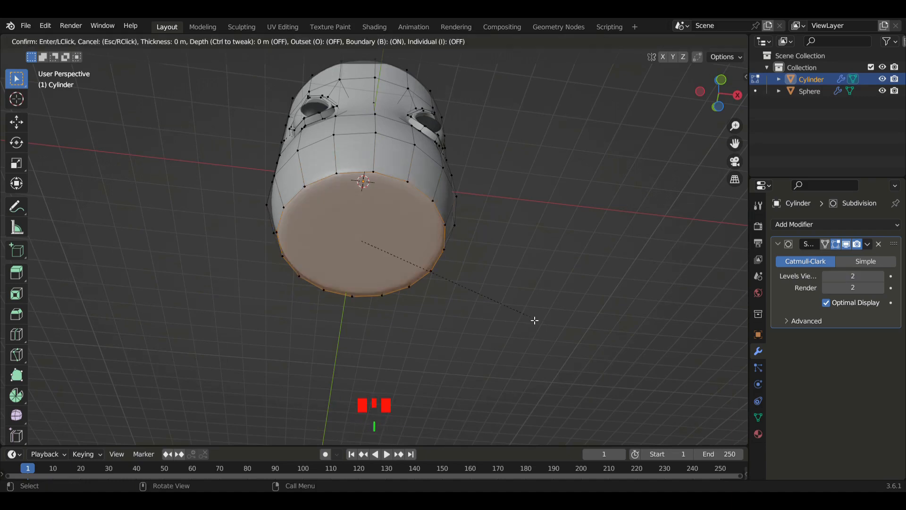
click(514, 297)
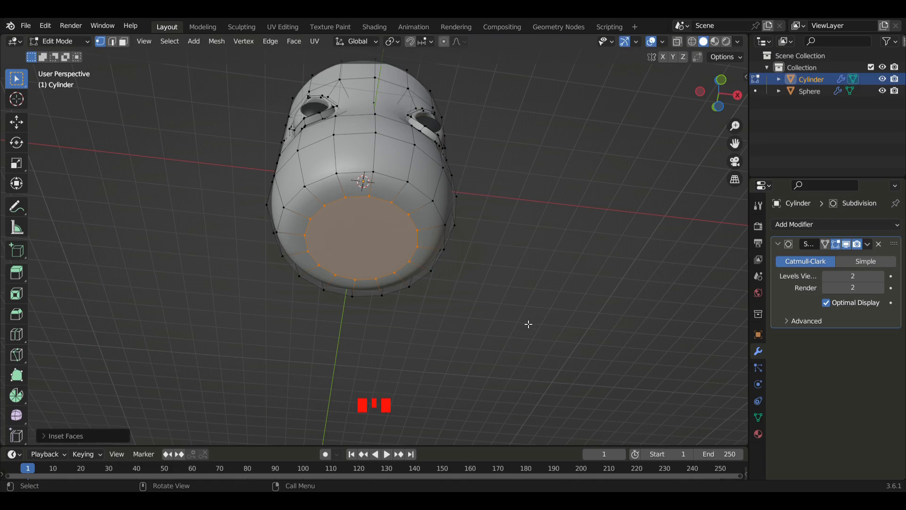
Move the head's inset bottom face up about 0.5 m along Z and inset it once more
key(g)
key(z)
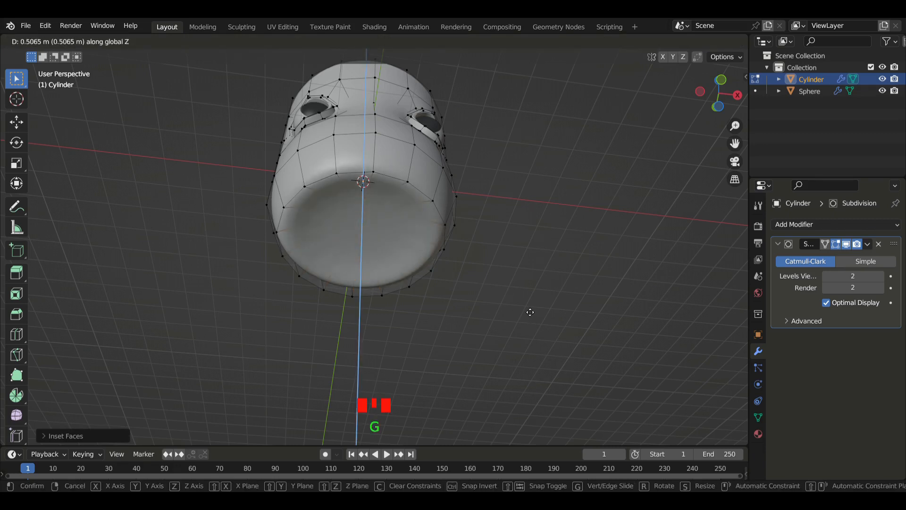
click(530, 310)
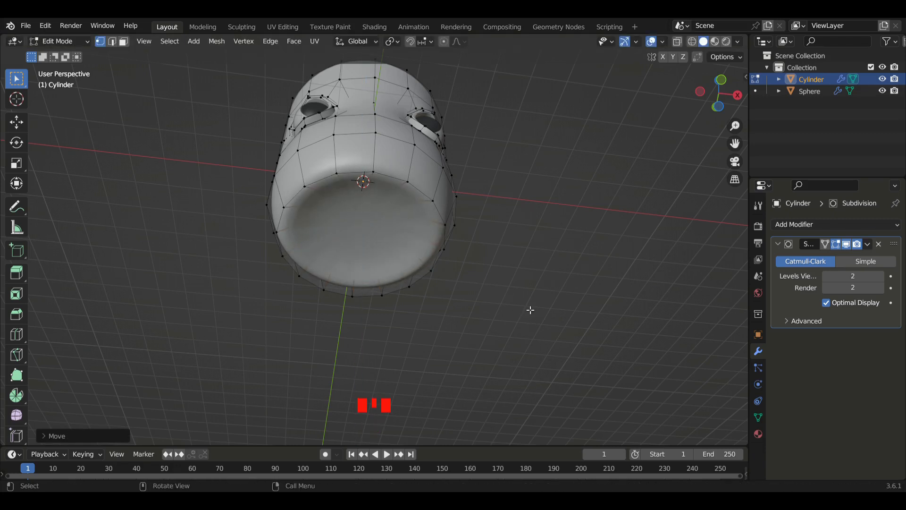
key(i)
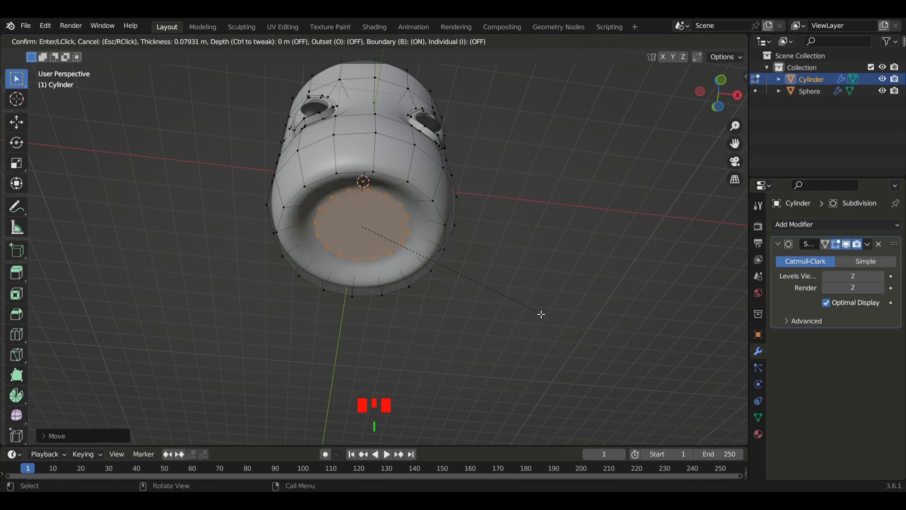
click(543, 292)
Select the head's open top edge loop and scale it down to about 0.97
middle_drag(528, 229, 496, 289)
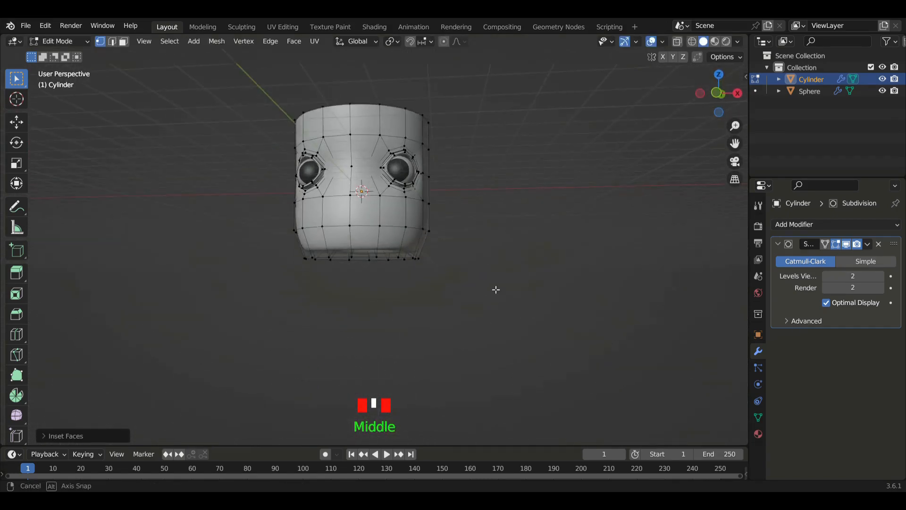
scroll(448, 222, up, 2)
scroll(447, 222, down, 3)
middle_drag(447, 222, 449, 299)
scroll(419, 198, up, 3)
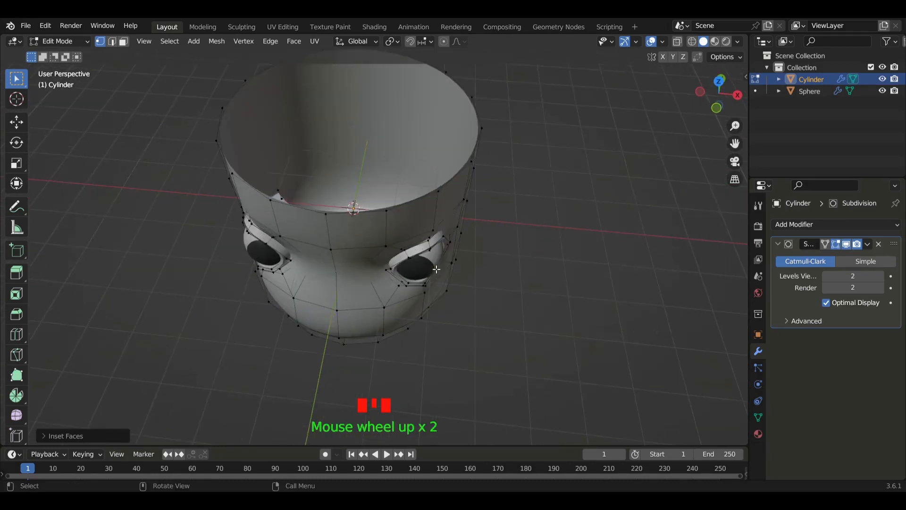
alt+click(418, 191)
scroll(567, 311, down, 2)
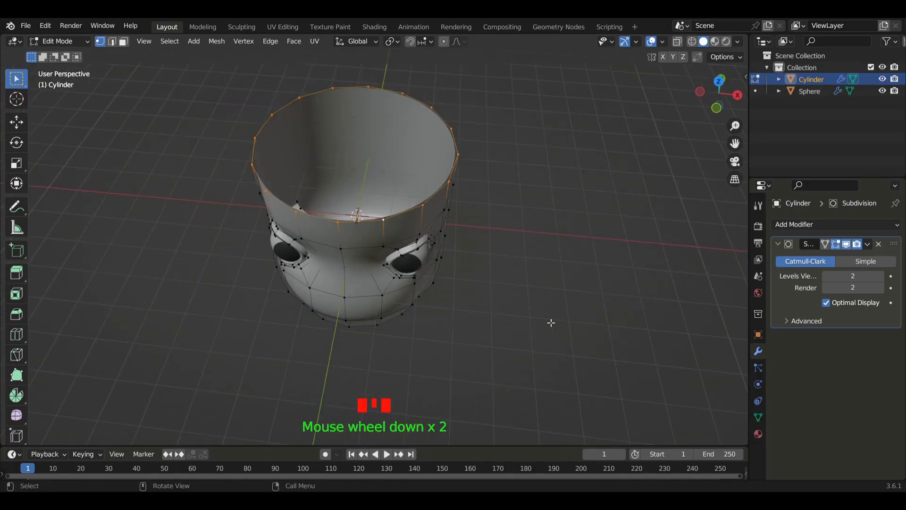
middle_drag(551, 320, 500, 304)
key(s)
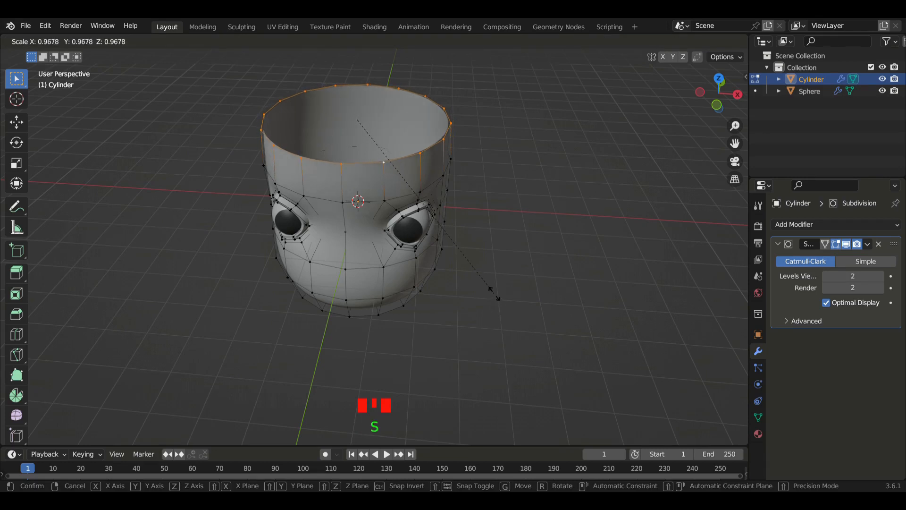
click(495, 292)
Extrude the top edge loop in place and scale it outward to about 1.15 as a flared rim
key(e)
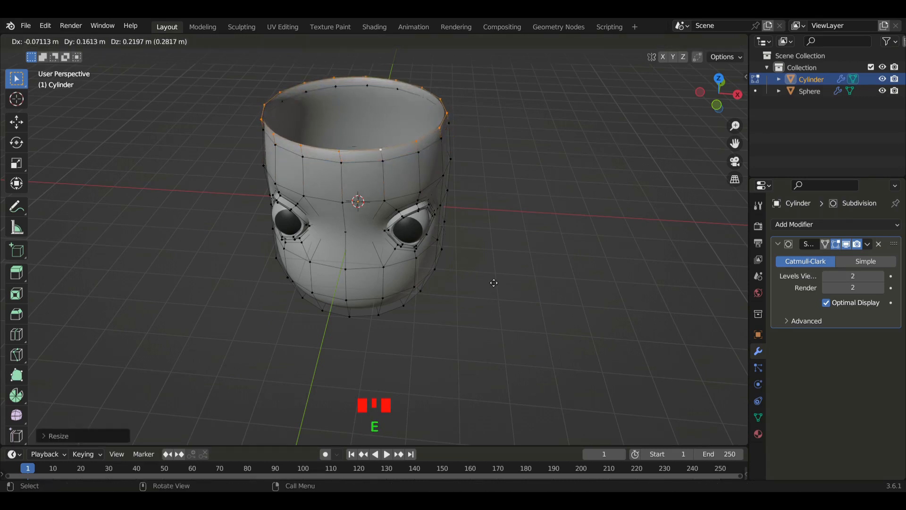
right_click(494, 284)
key(s)
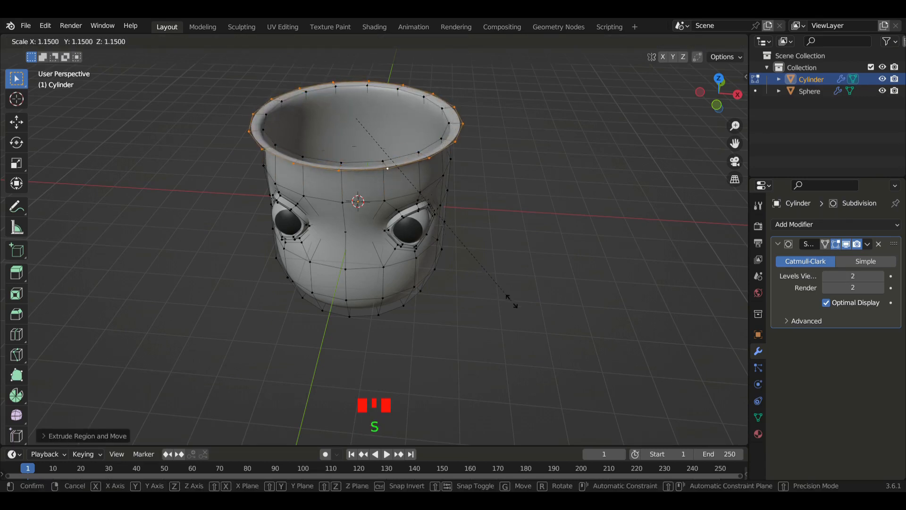
click(515, 304)
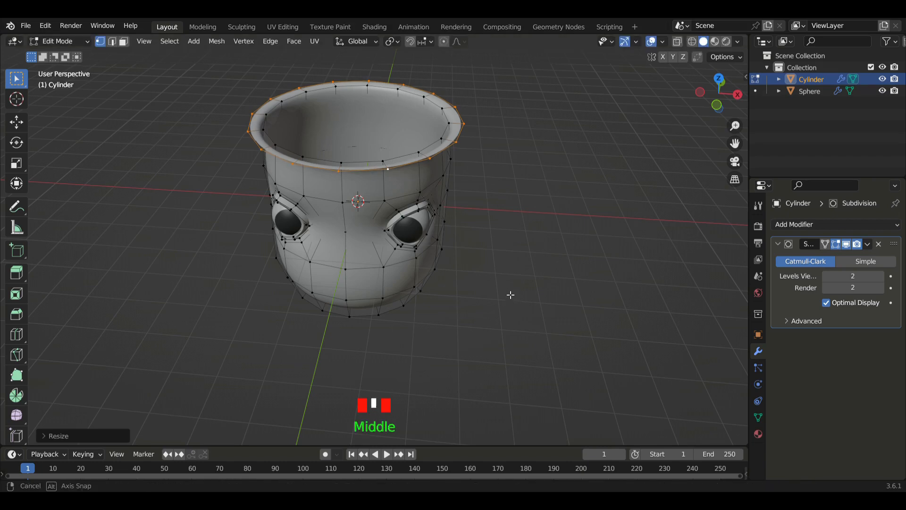
Extrude the rim's outer edge loop down about 0.45 m along Z
middle_drag(509, 297, 485, 222)
scroll(485, 222, down, 1)
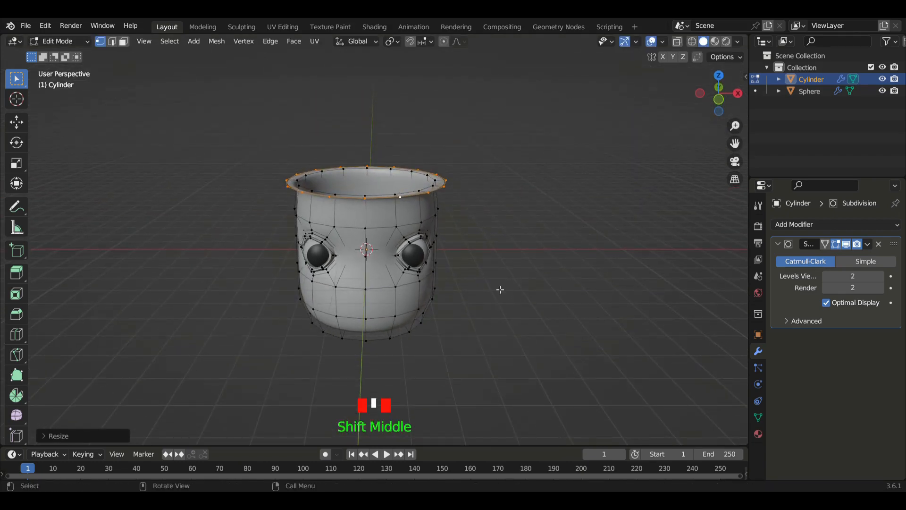
key(e)
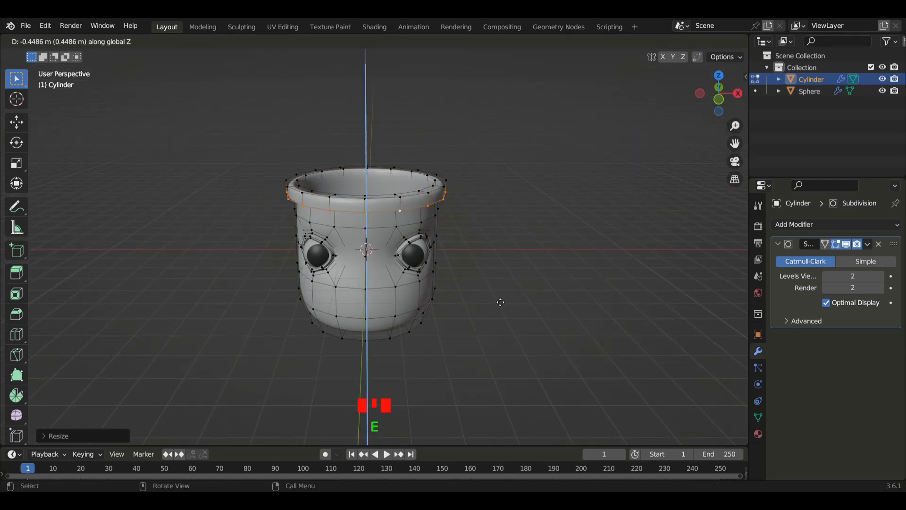
click(501, 302)
Extrude the rim's lower edge loop in place and scale it inward to about 0.9 against the head wall
middle_drag(498, 301, 481, 330)
scroll(486, 251, up, 4)
scroll(483, 331, up, 2)
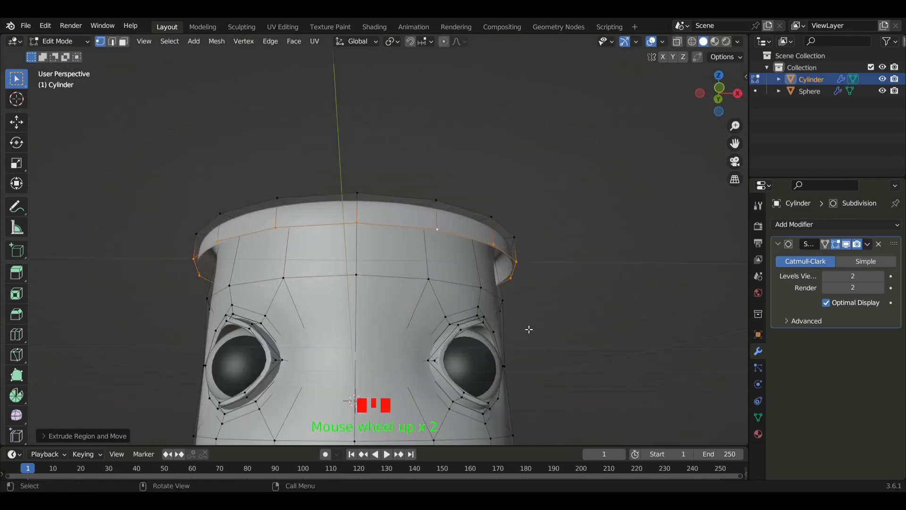
key(e)
right_click(552, 360)
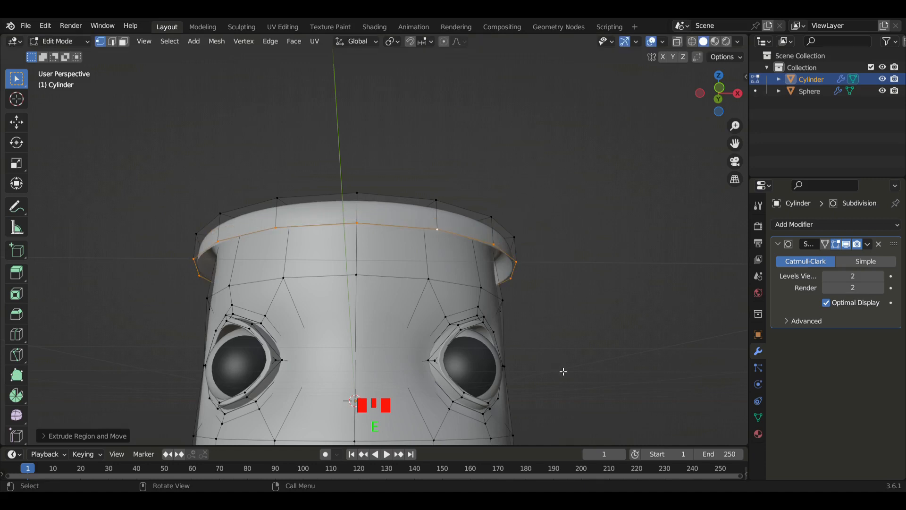
key(s)
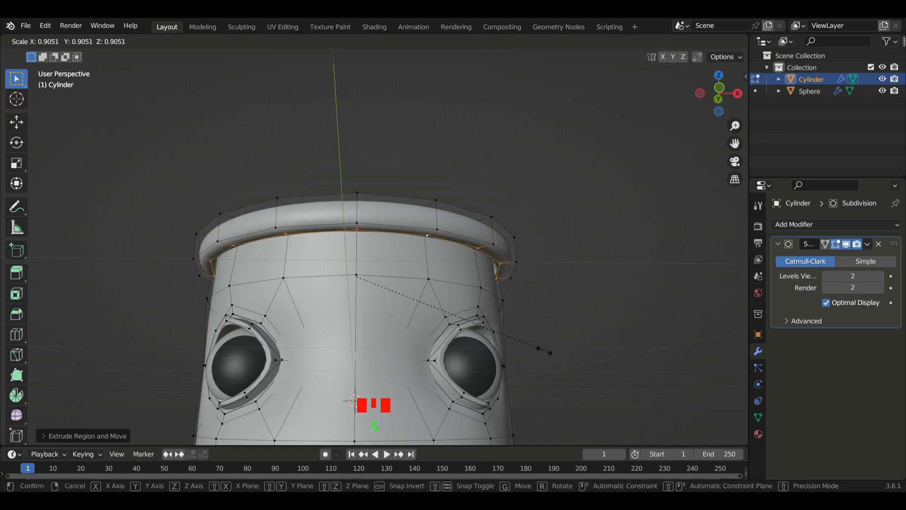
click(547, 352)
Extrude the rim's inner lower edge up along Z inside the lip and return to Object Mode
key(e)
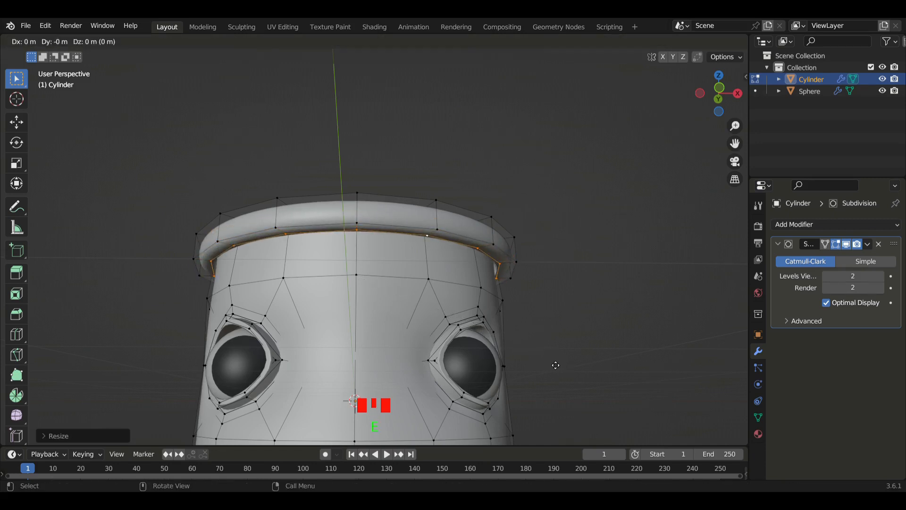
key(z)
right_click(556, 353)
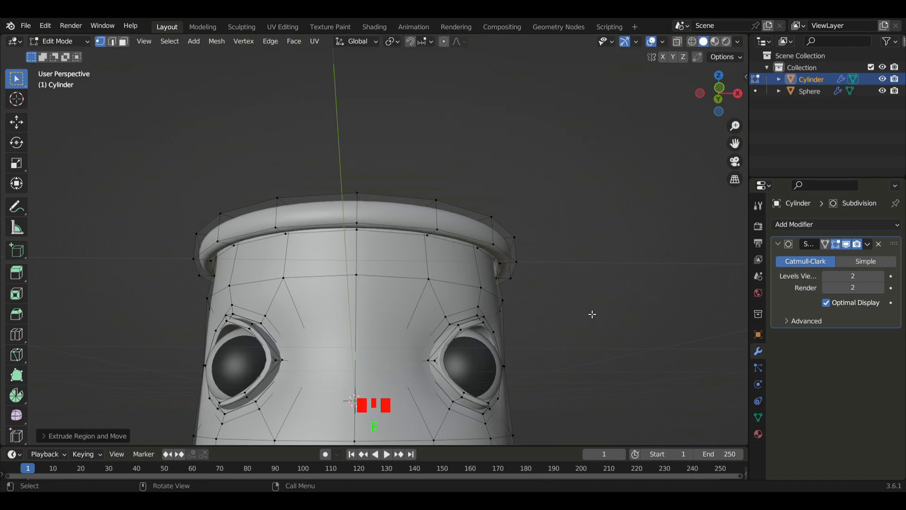
middle_drag(592, 314, 526, 384)
key(Tab)
Examine the rimmed head's shape from the front and from slightly below
middle_drag(429, 314, 465, 189)
key(KP_1)
scroll(416, 302, up, 4)
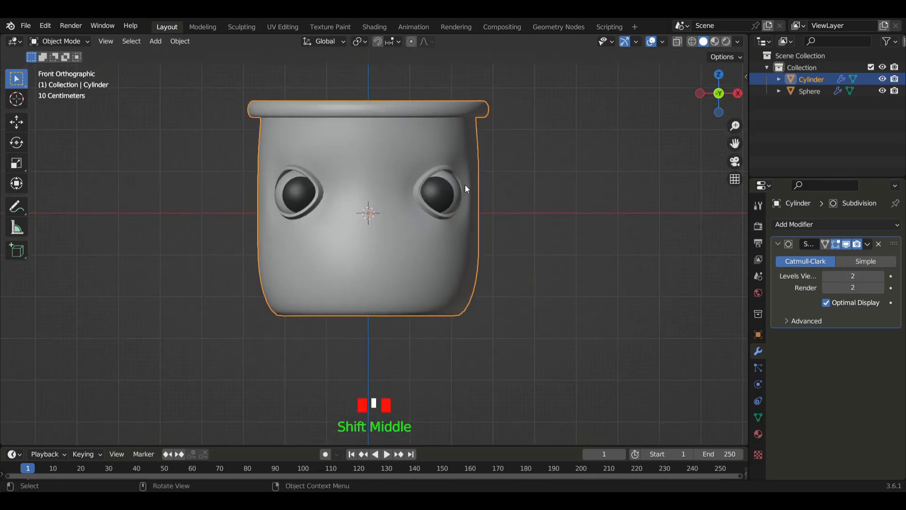
shift+middle_drag(464, 298, 450, 276)
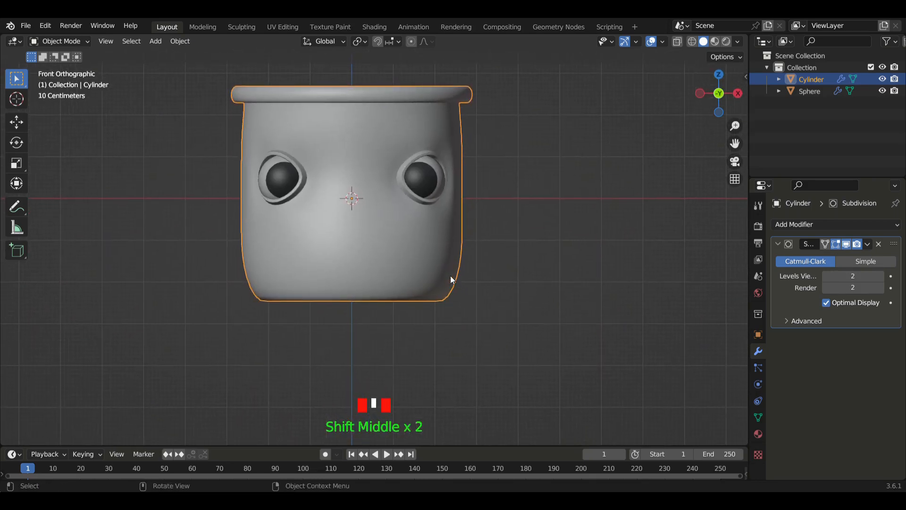
scroll(488, 274, down, 2)
click(581, 298)
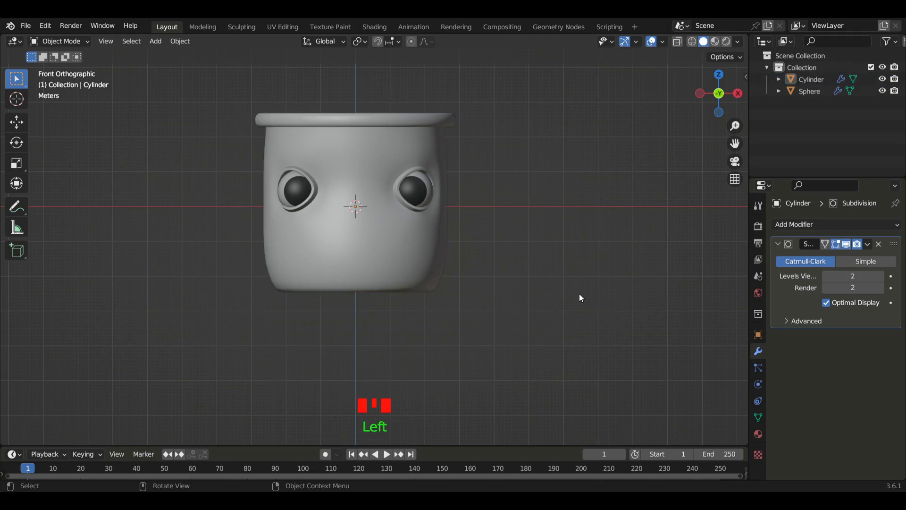
middle_drag(581, 298, 421, 255)
click(390, 253)
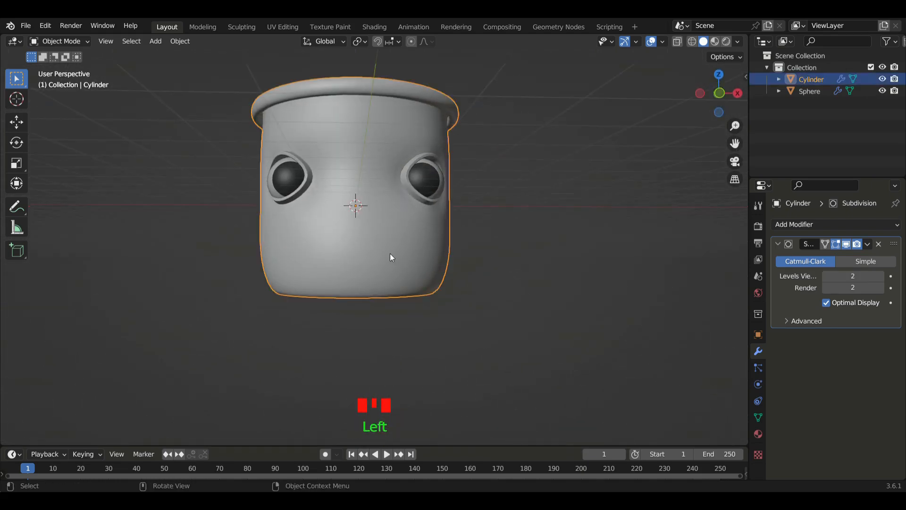
mouse_move(588, 277)
middle_down()
mouse_move(589, 216)
mouse_move(585, 340)
mouse_move(587, 292)
middle_up()
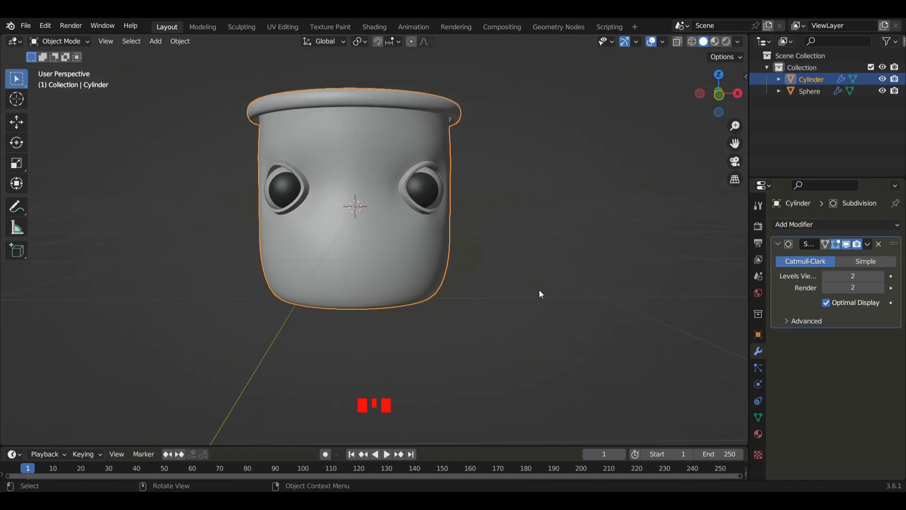
Add a new mesh cylinder in front view and scale it down to about 0.4
key(KP_1)
key(shift+a)
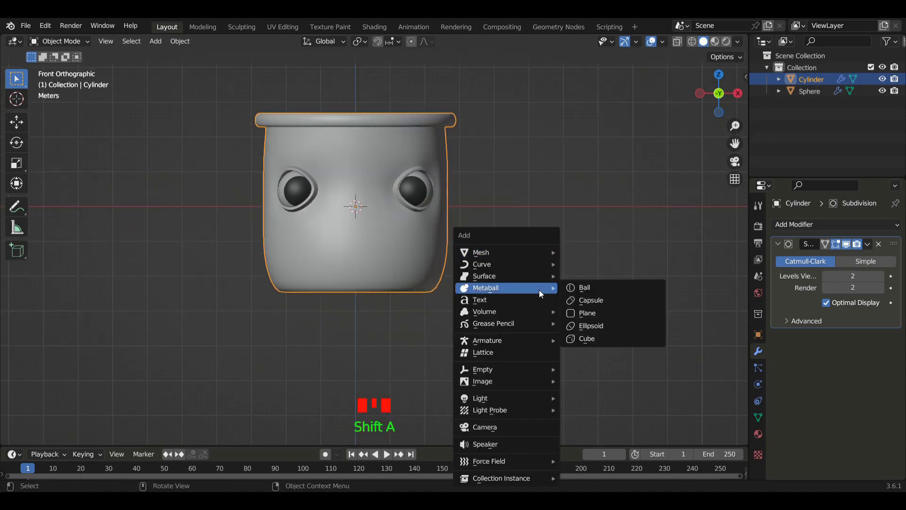
mouse_move(537, 254)
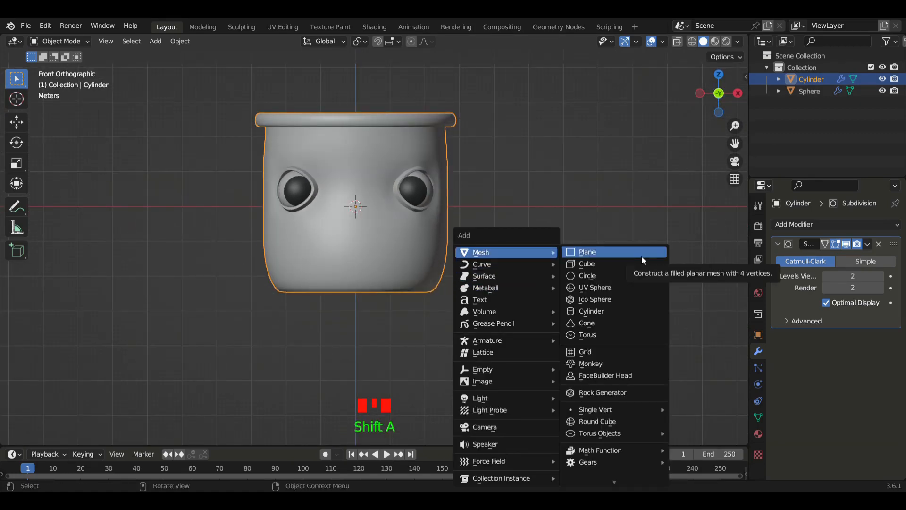
click(605, 311)
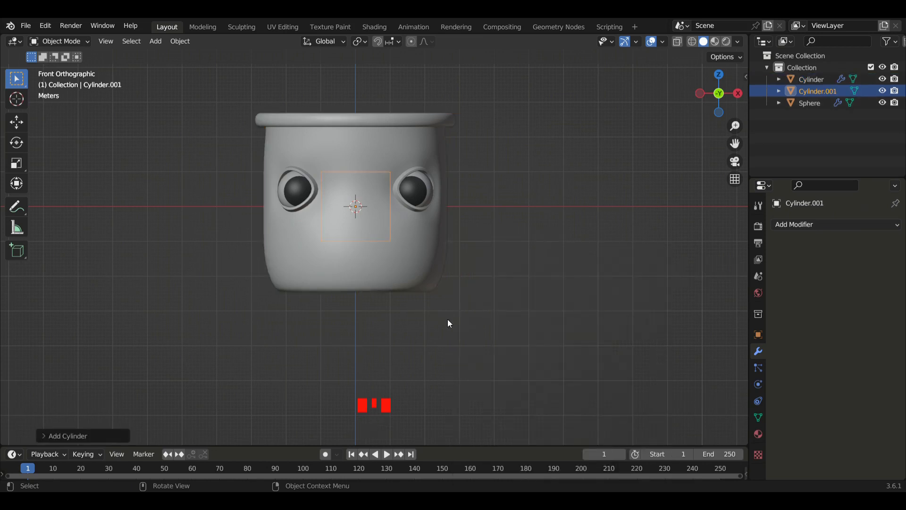
key(s)
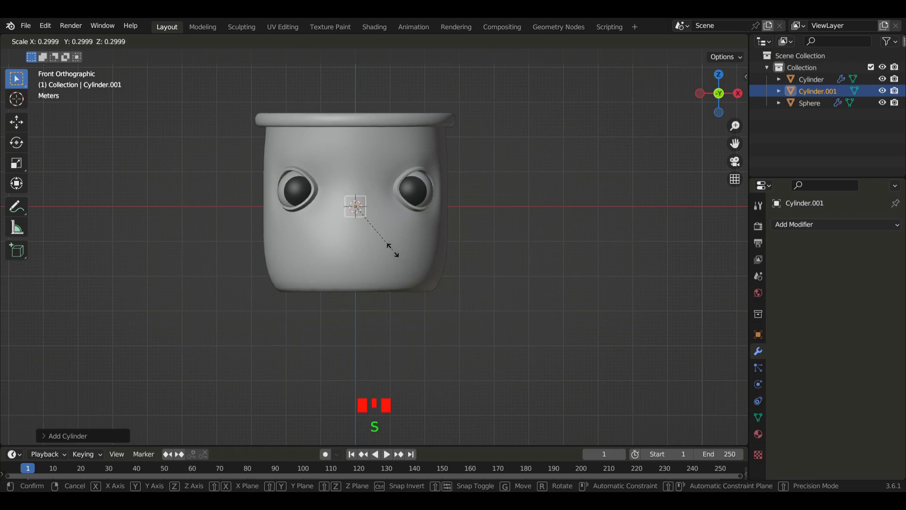
click(399, 257)
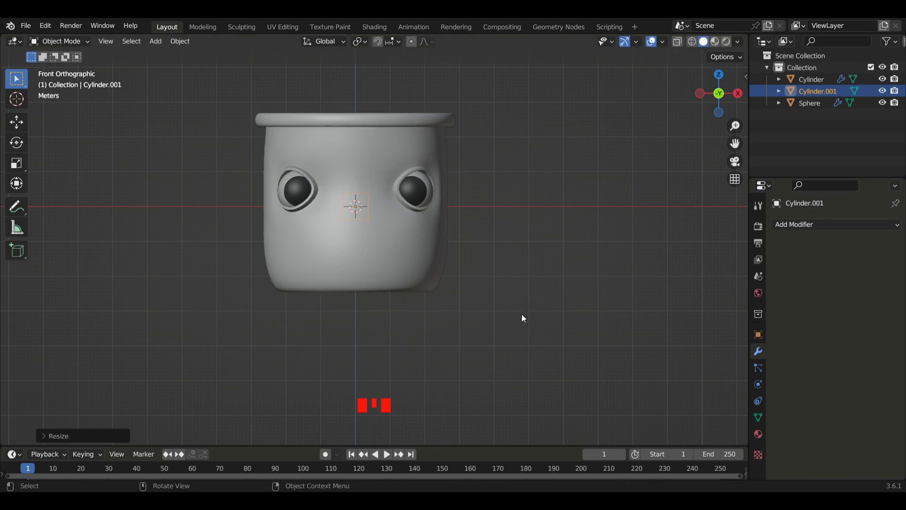
Move the new cylinder about 3.1 m down below the head and stretch it along Z to about 5.2
key(g)
key(z)
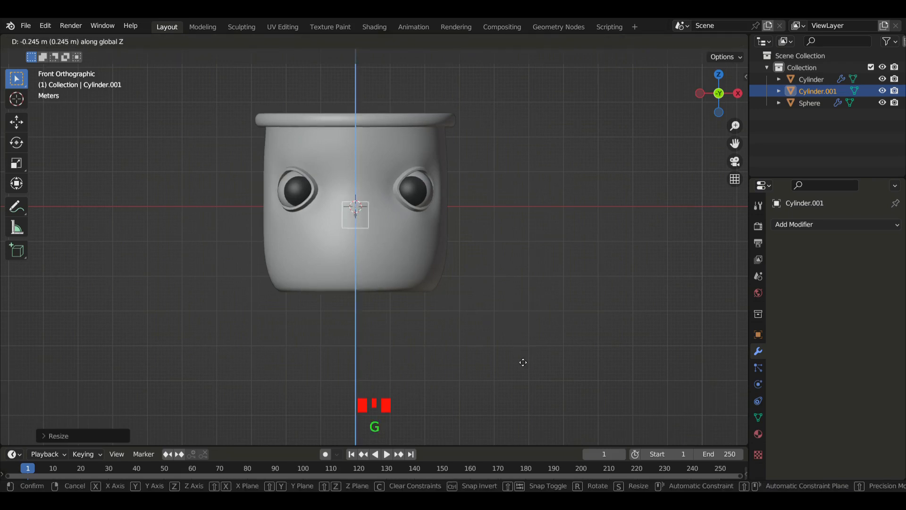
click(523, 63)
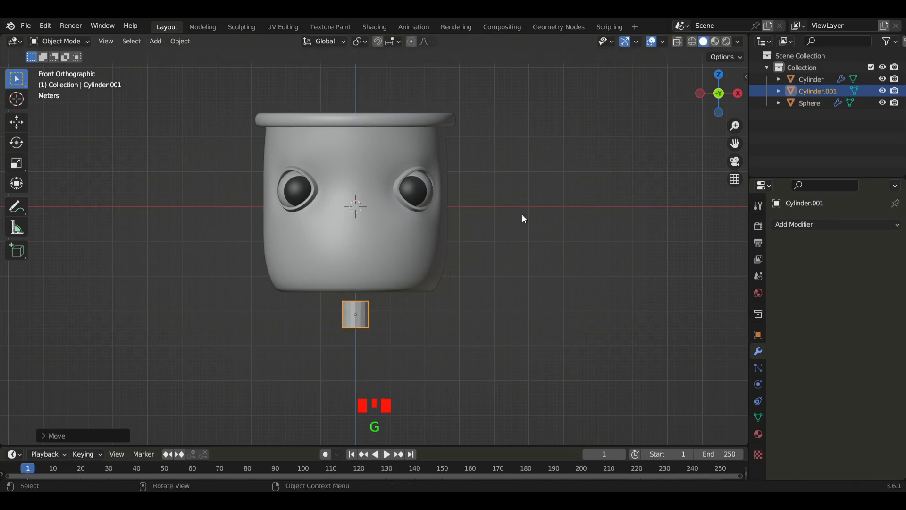
scroll(523, 236, down, 2)
shift+middle_drag(526, 311, 524, 180)
key(s)
key(z)
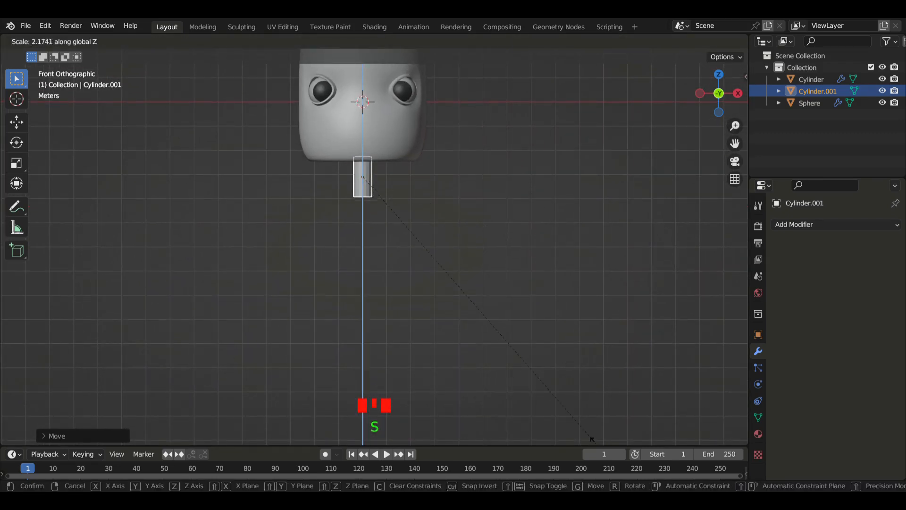
click(344, 177)
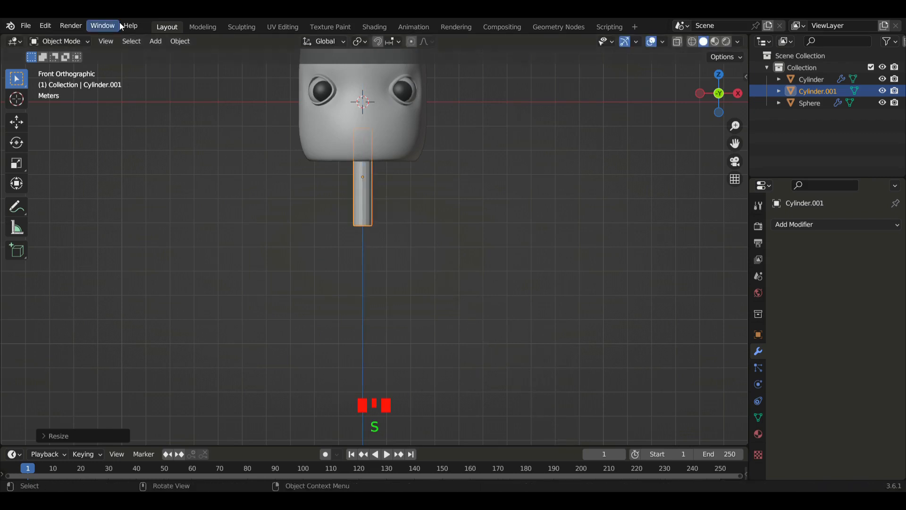
Lower the stretched cylinder about 1.16 m along Z so its top just overlaps the head's bottom
scroll(477, 222, up, 2)
shift+middle_drag(464, 177, 457, 301)
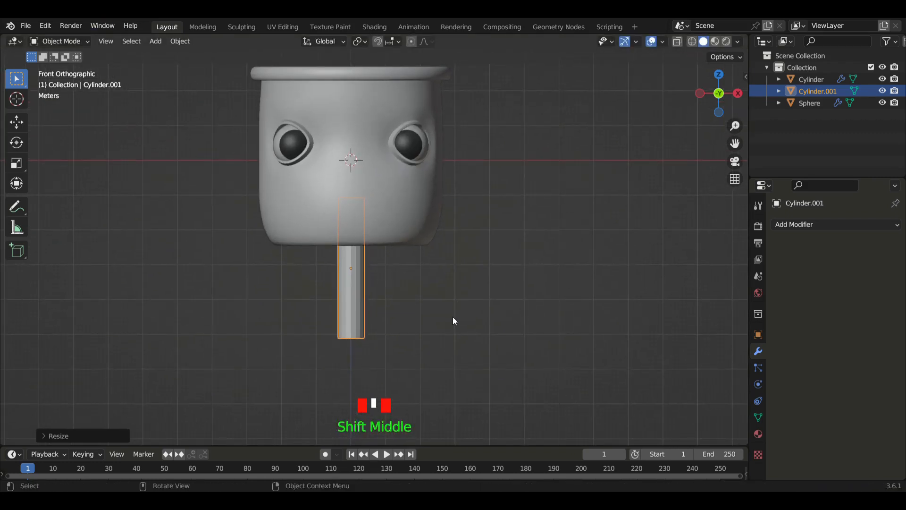
key(g)
key(z)
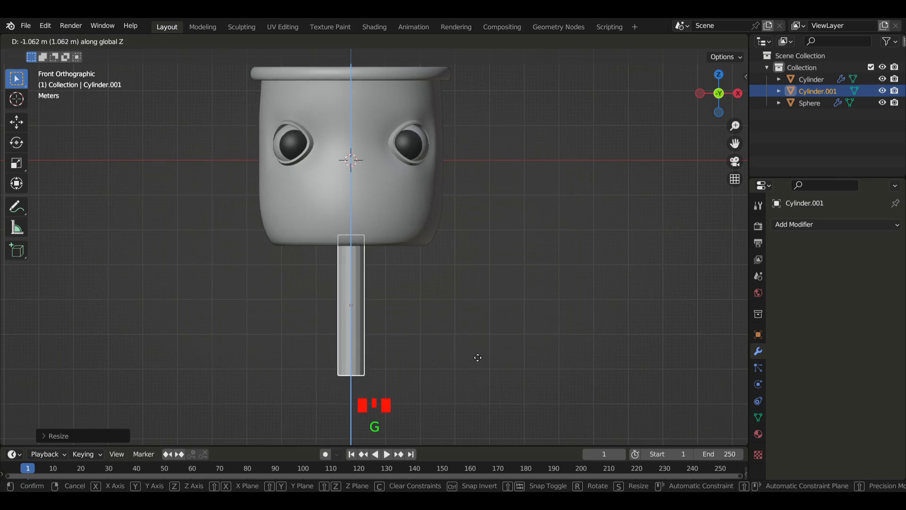
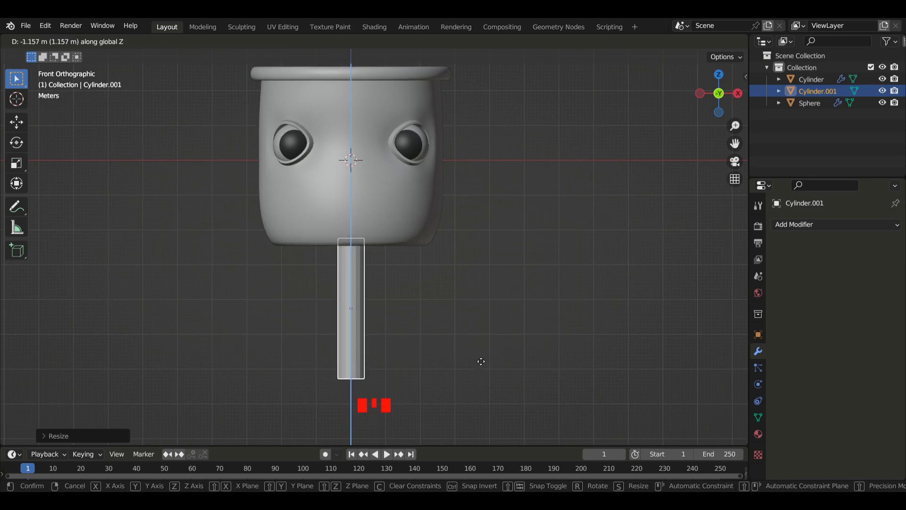
click(481, 361)
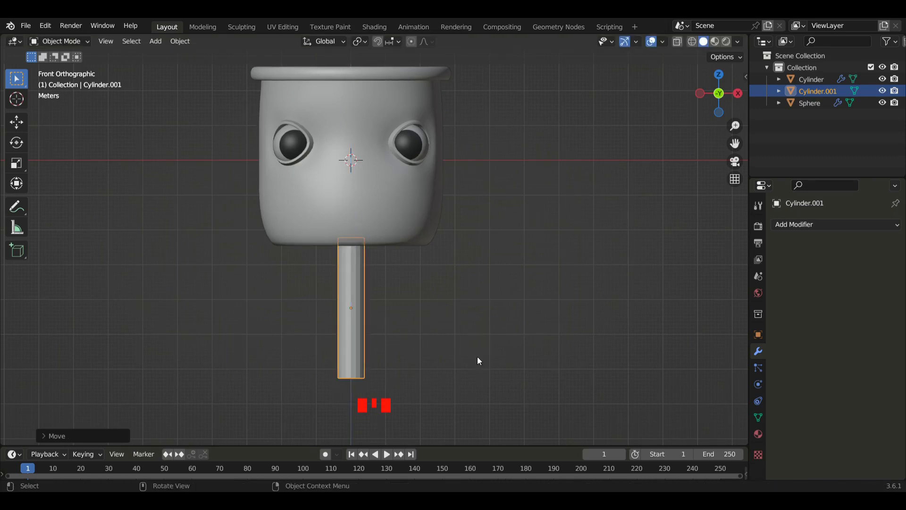
Move the thin cylinder about 1.5 m along X so it sits under one side of the head
key(g)
key(x)
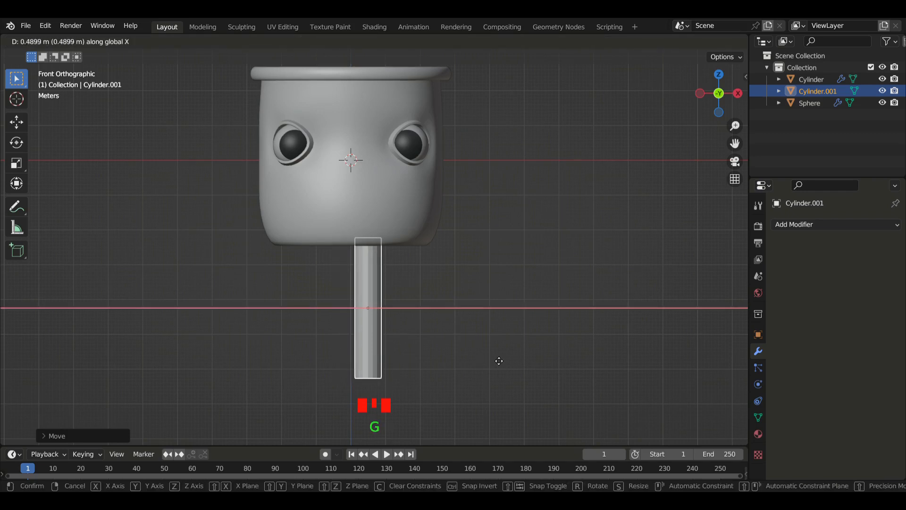
click(534, 361)
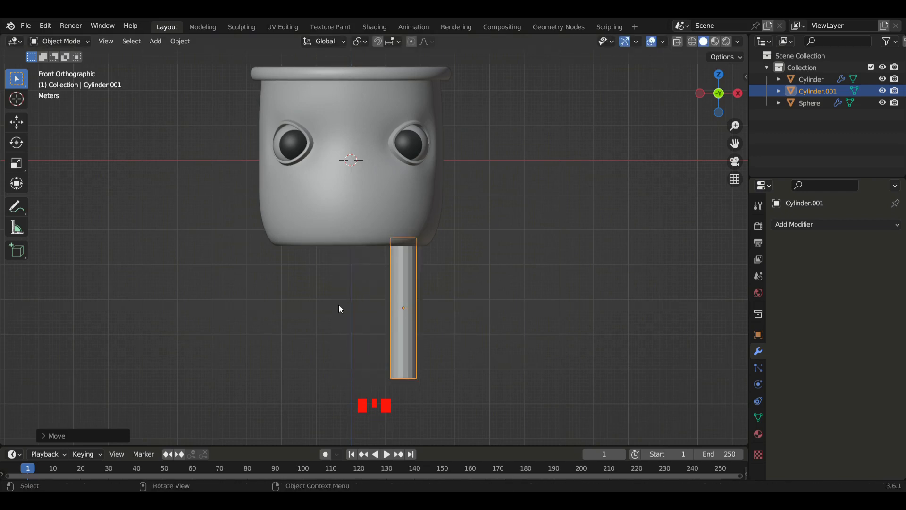
Add five evenly spaced loop cuts around the thin cylinder's length, without sliding them
middle_drag(521, 330, 396, 332)
key(Tab)
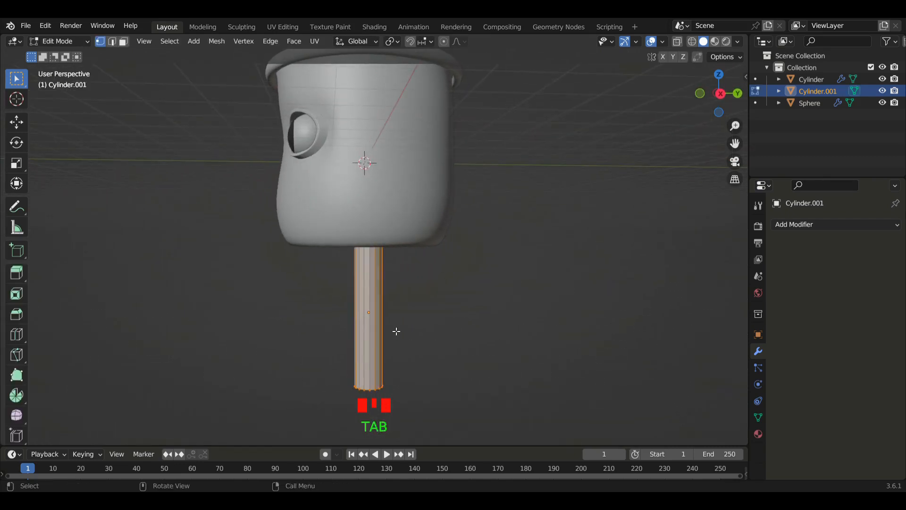
key(ctrl+r)
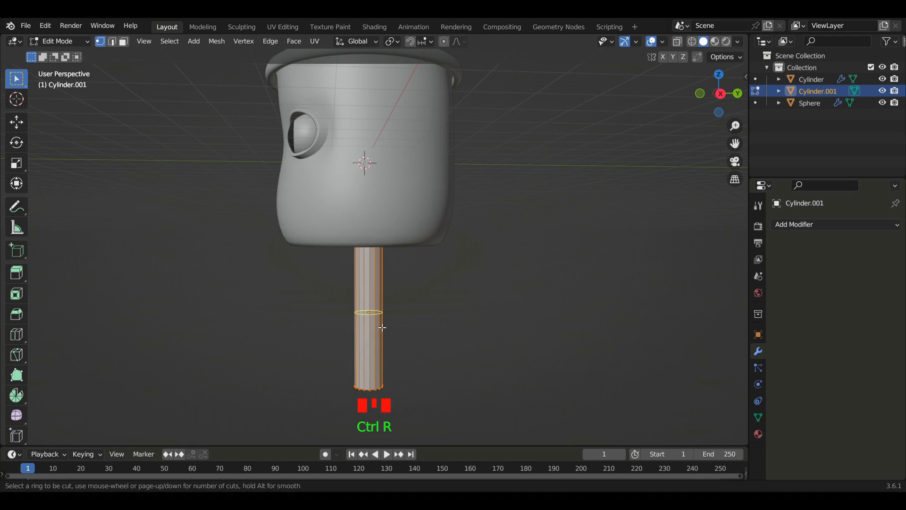
scroll(383, 328, up, 3)
scroll(382, 328, up, 1)
click(382, 326)
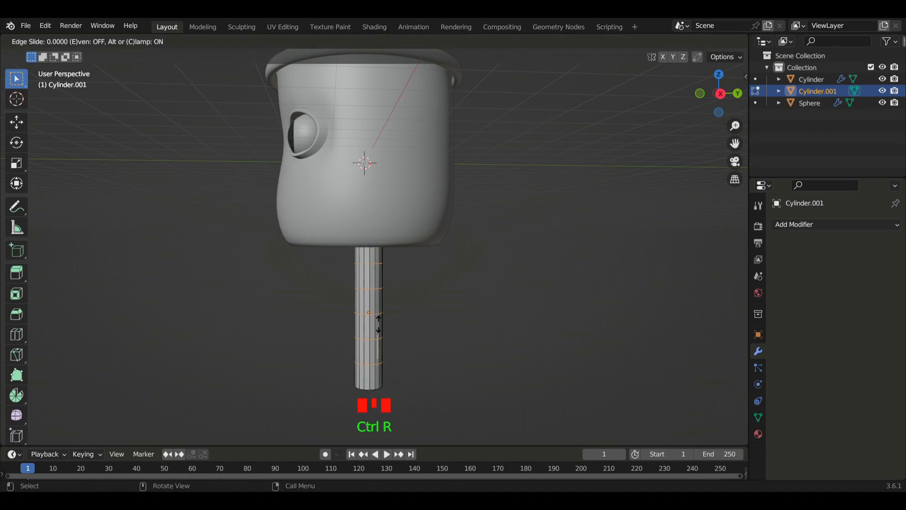
click(383, 321)
Select the middle edge loop of the thin cylinder and view it from the right side
alt+click(381, 318)
alt+click(380, 317)
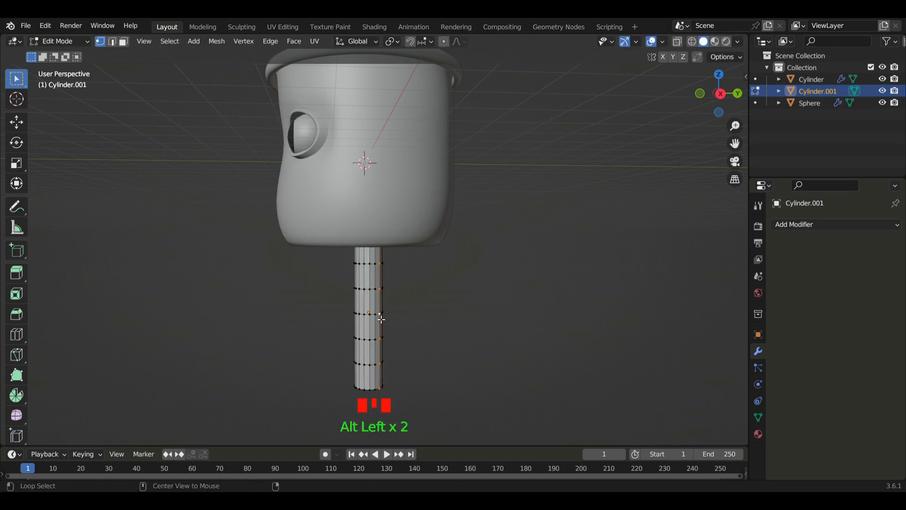
alt+click(379, 317)
key(KP_3)
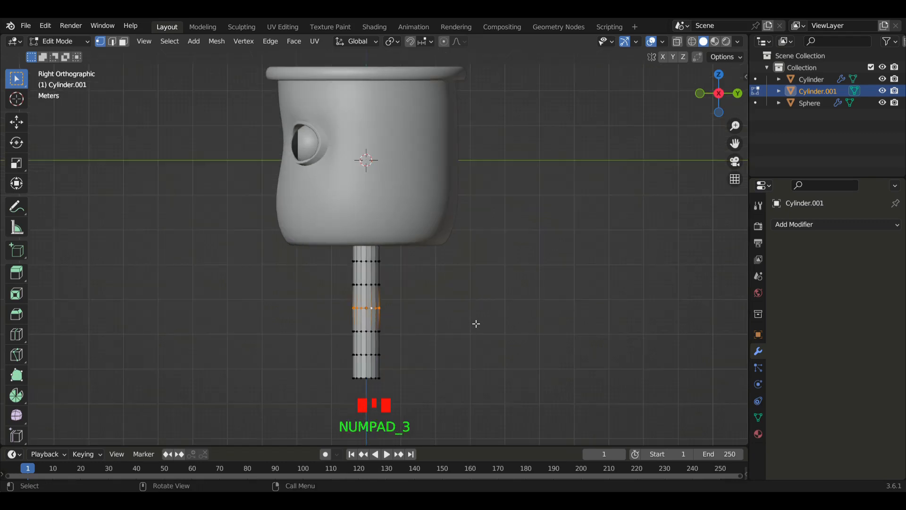
key(g)
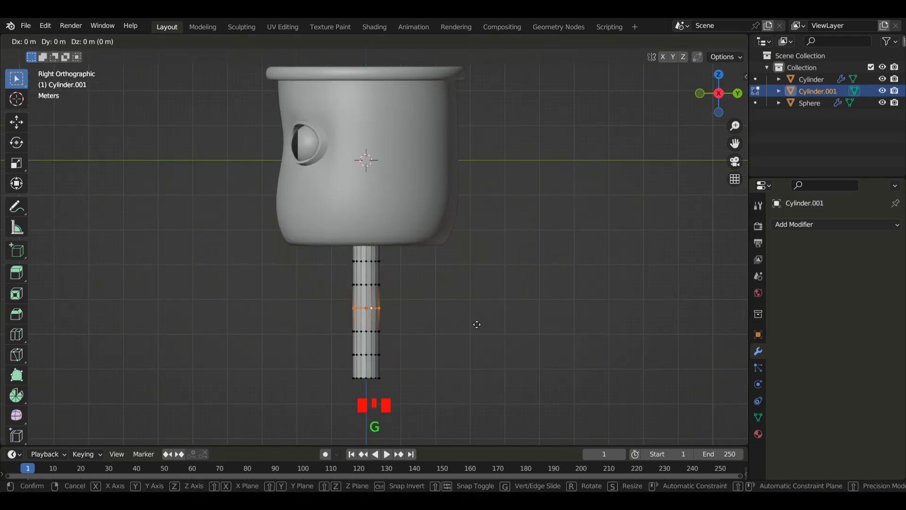
key(y)
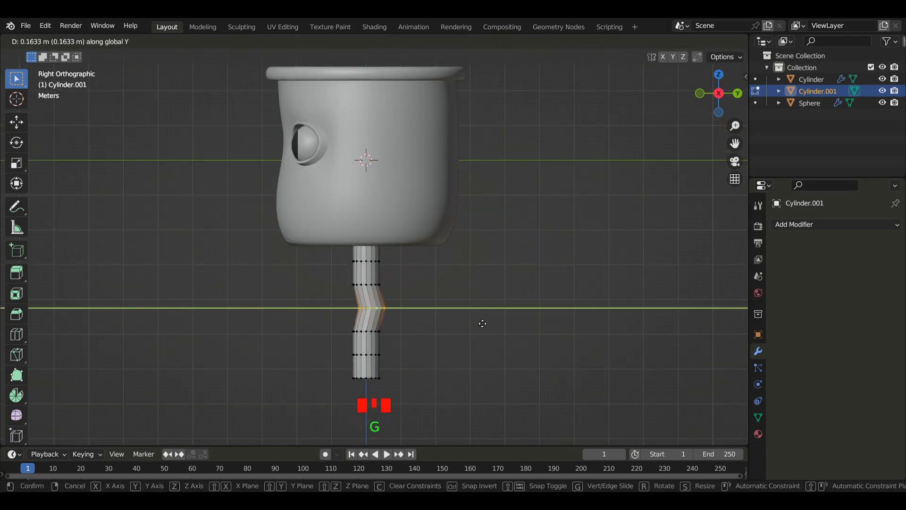
click(483, 323)
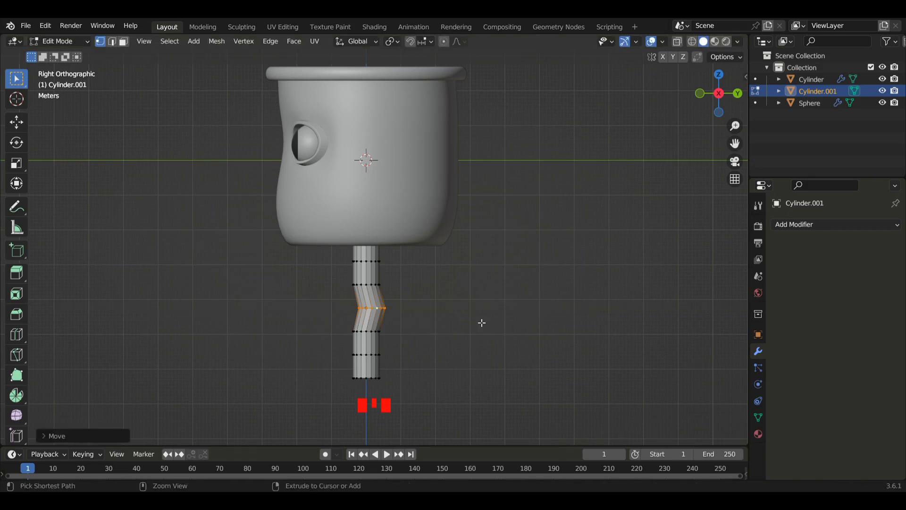
key(ctrl+z)
Bend the leg at the knee by moving its middle loop about 0.3 m along Y with smooth proportional editing, size about 1.6 m
key(o)
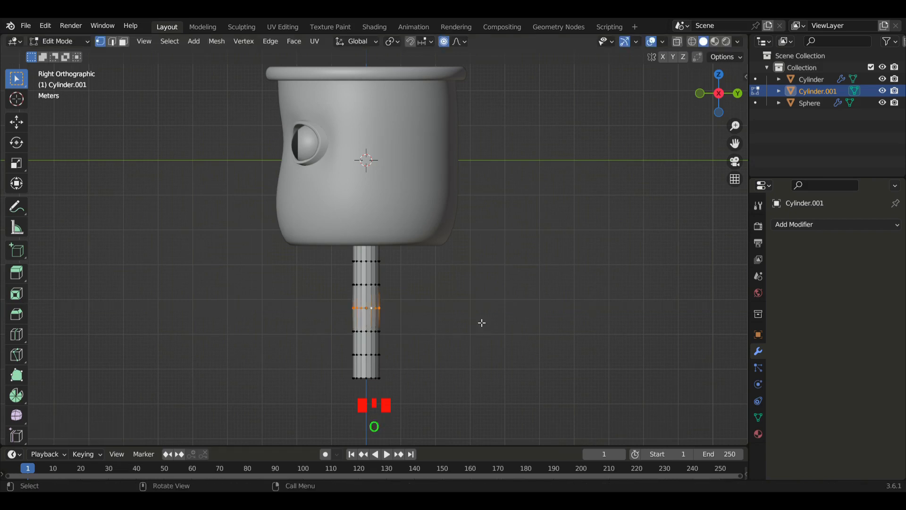
key(g)
scroll(482, 323, down, 8)
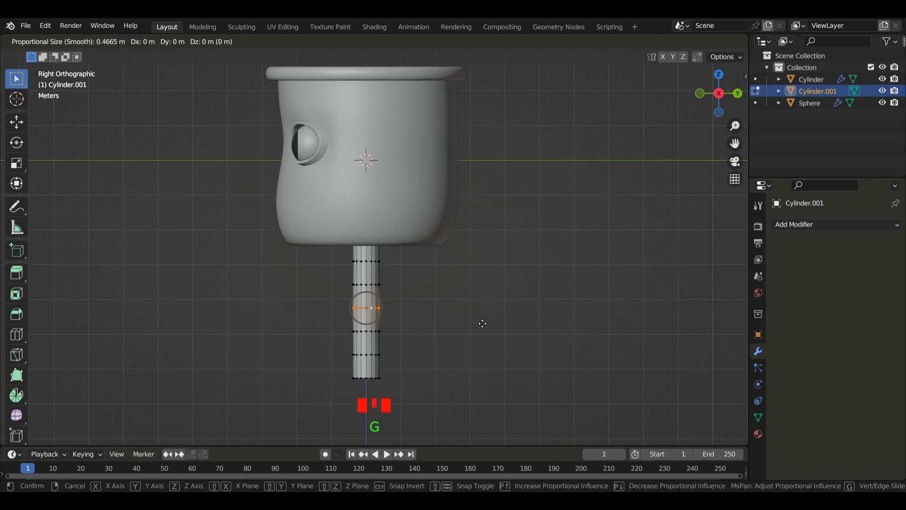
key(y)
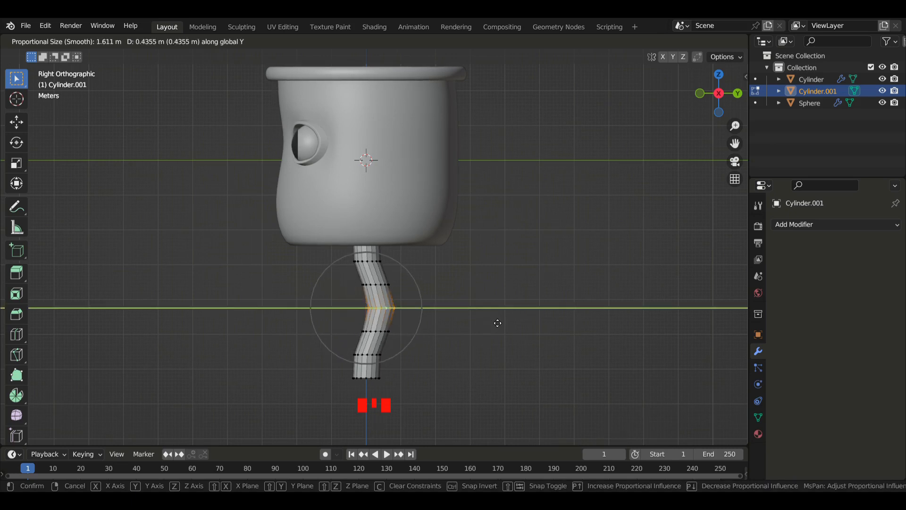
click(492, 321)
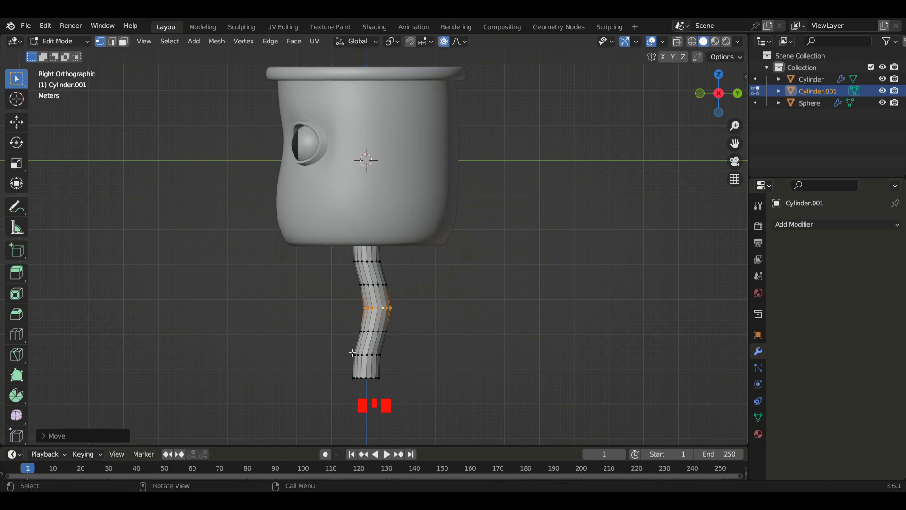
Extrude the front side faces of the leg's lowest segment about 0.78 m along negative Y to form a foot
mouse_move(352, 353)
middle_down()
mouse_move(313, 340)
mouse_move(360, 340)
middle_up()
key(KP_1)
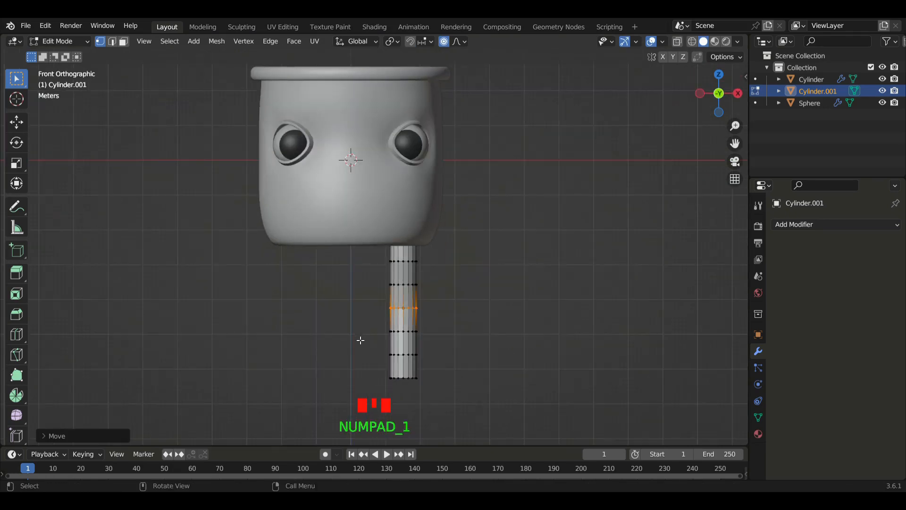
scroll(482, 368, up, 1)
shift+middle_drag(481, 368, 480, 228)
scroll(424, 282, up, 3)
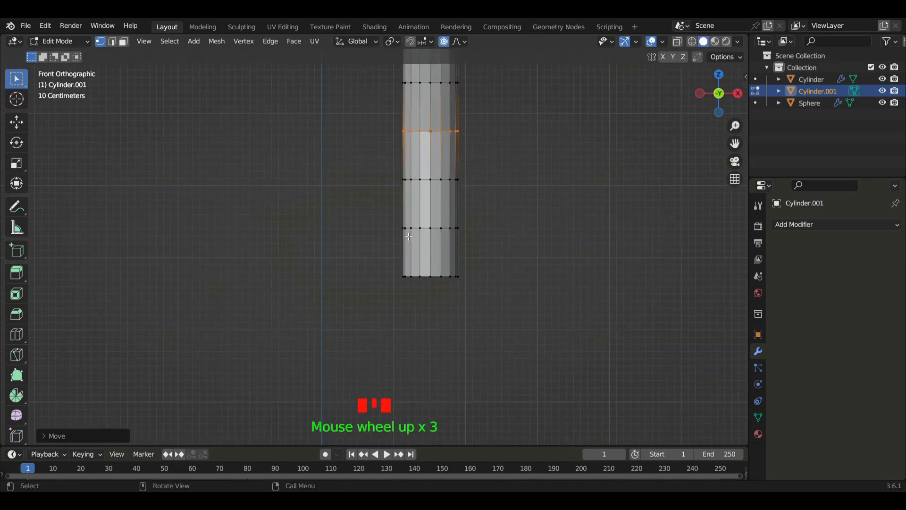
drag(394, 241, 484, 270)
click(123, 43)
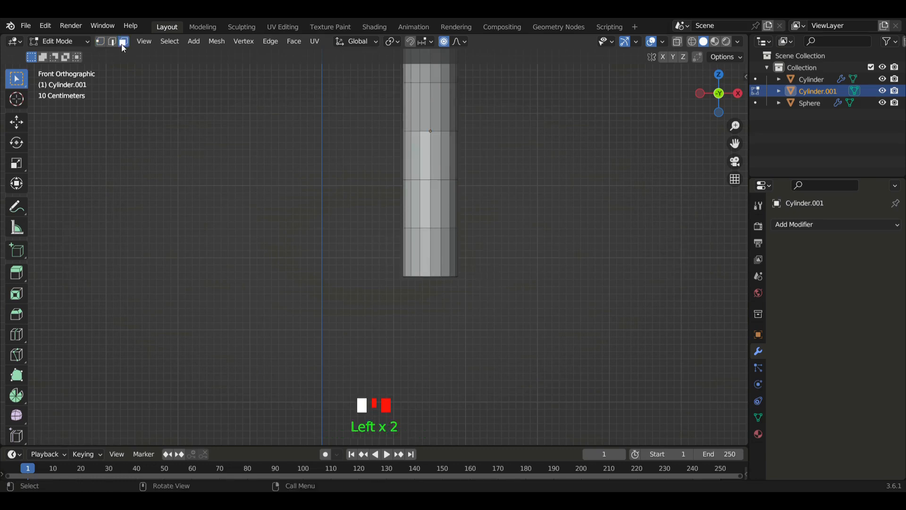
drag(386, 241, 525, 271)
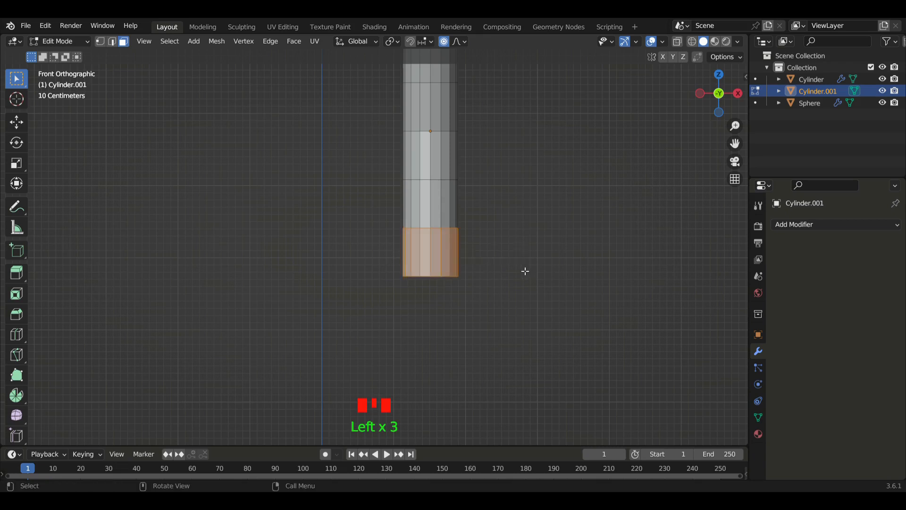
key(KP_3)
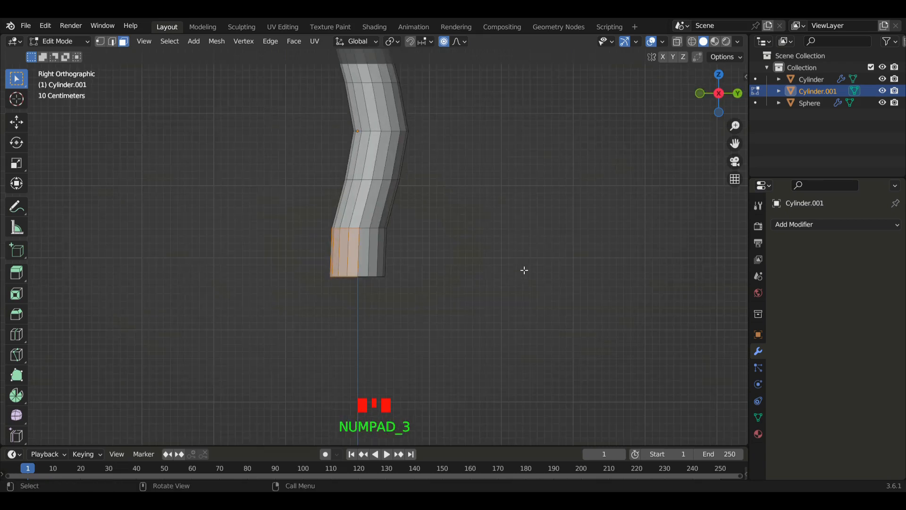
key(e)
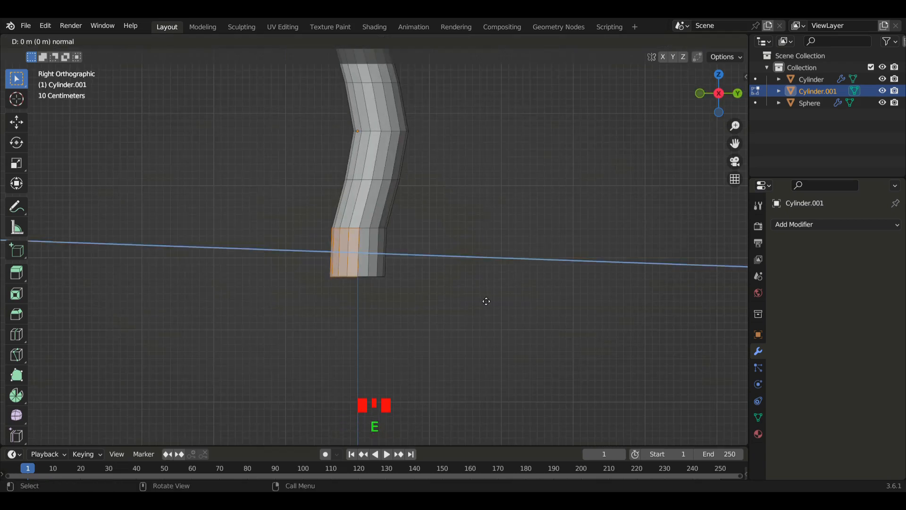
key(y)
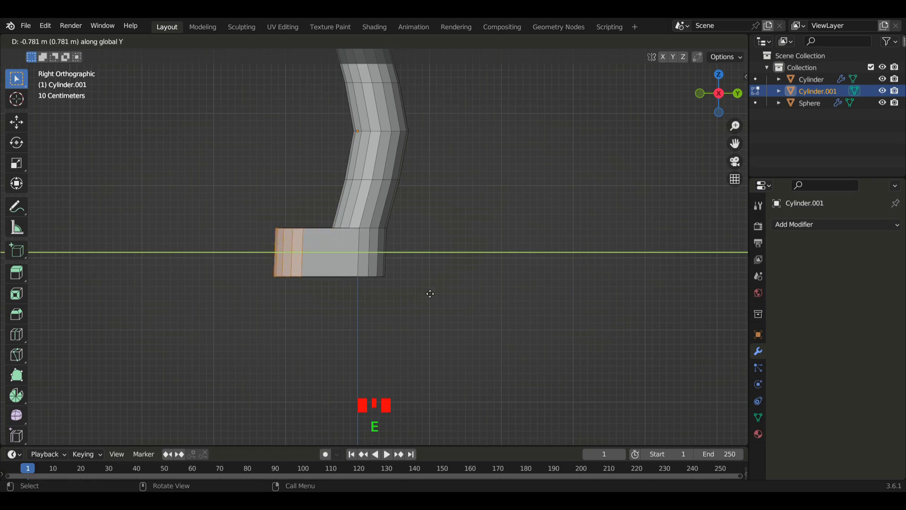
click(430, 293)
Shrink the foot's extruded front faces along Z with proportional editing
key(s)
key(z)
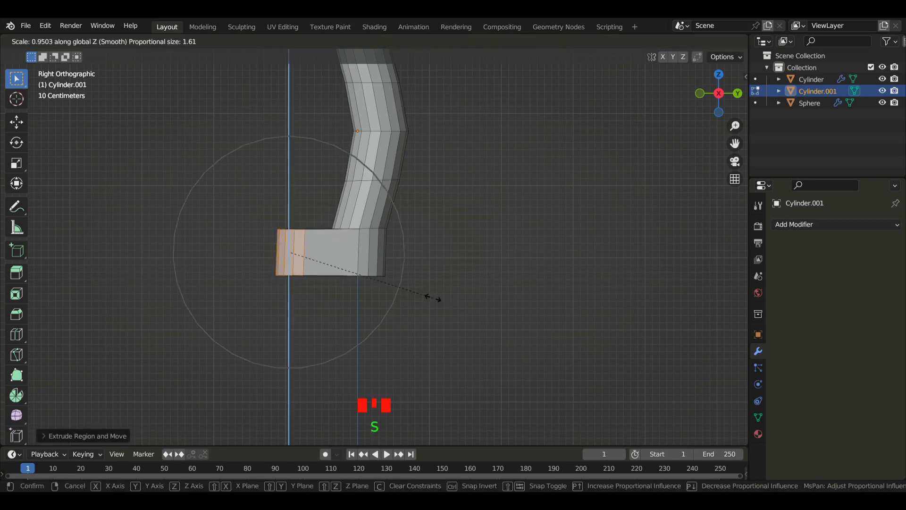
click(400, 267)
middle_drag(400, 269, 545, 277)
Turn off proportional editing and scale the foot's front faces to about 0.8 along Z to taper the toe
key(o)
middle_drag(612, 353, 521, 333)
key(s)
key(z)
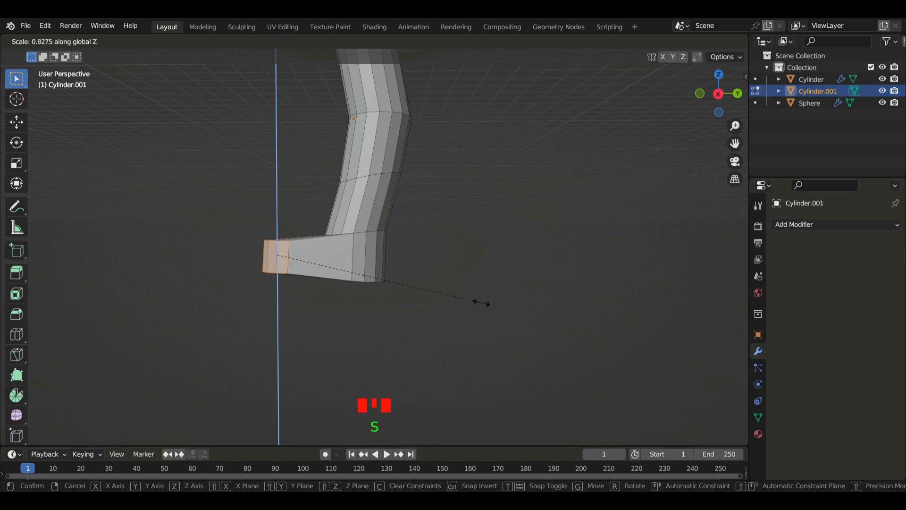
click(479, 297)
middle_drag(480, 297, 580, 253)
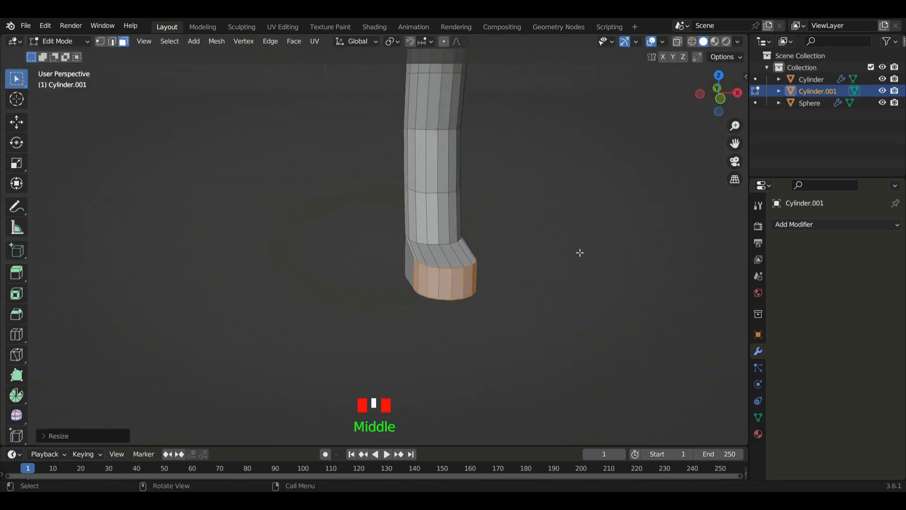
Return to Object Mode and apply smooth shading to the leg
key(KP_1)
scroll(580, 253, down, 3)
shift+middle_drag(551, 226, 528, 300)
key(Tab)
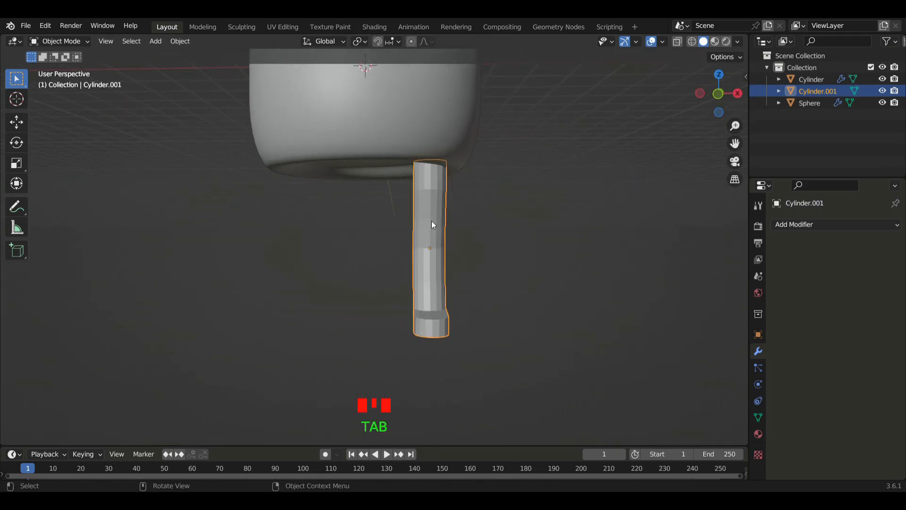
click(432, 220)
right_click(431, 220)
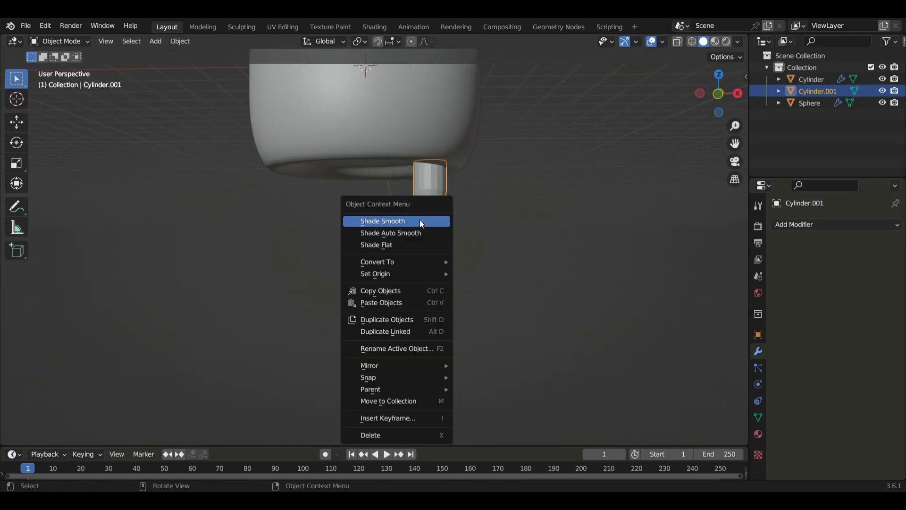
click(420, 219)
mouse_move(525, 237)
middle_down()
mouse_move(430, 253)
mouse_move(403, 248)
mouse_move(537, 242)
middle_up()
Adjust the leg's height along Z beneath the head in front view
key(KP_1)
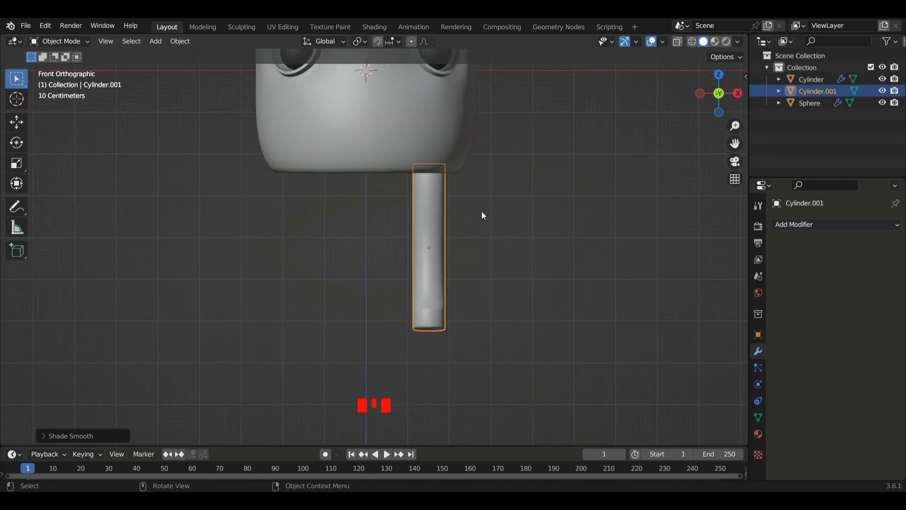
key(g)
key(z)
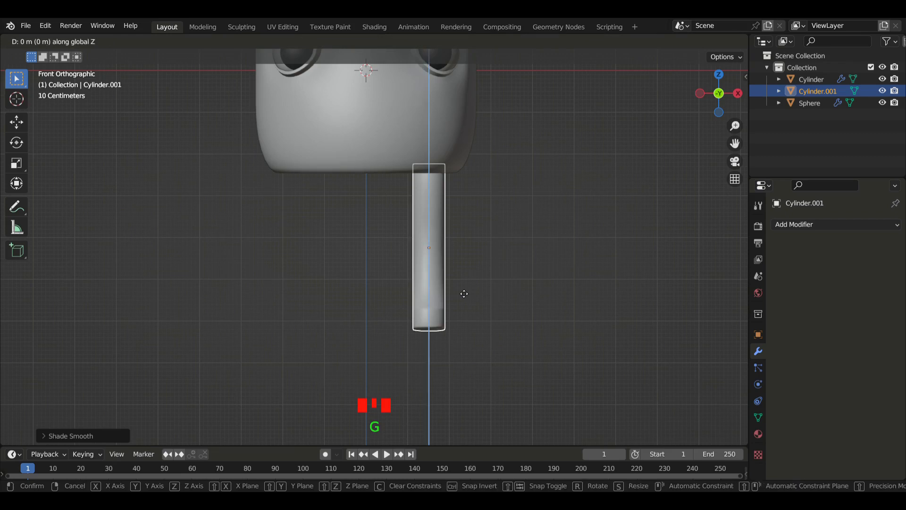
click(460, 312)
Isolate the leg in local view and open its mesh for editing, with the top end in sight
middle_drag(460, 313, 468, 273)
key(Tab)
key(Tab)
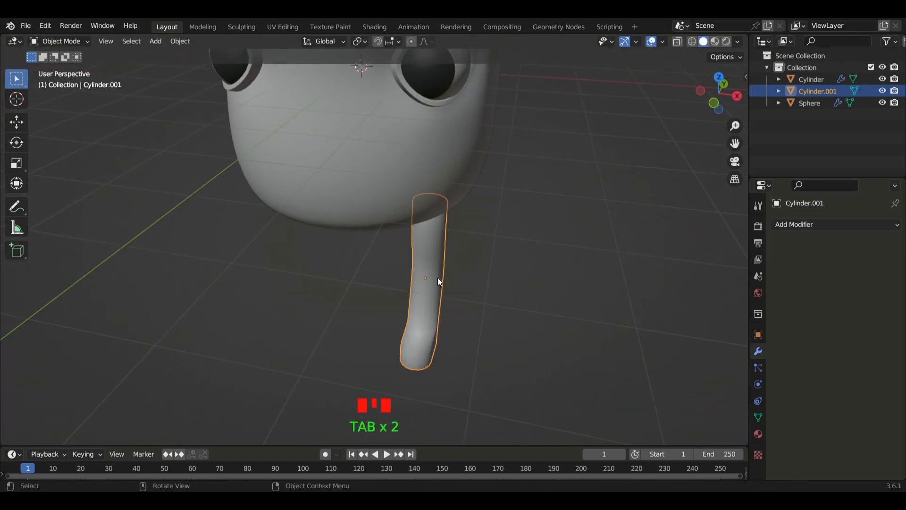
key(slash)
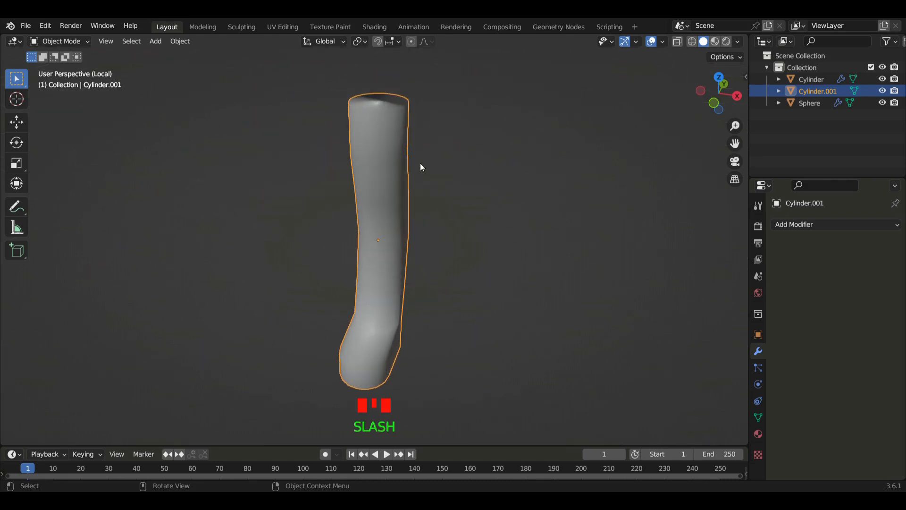
shift+middle_drag(440, 169, 442, 231)
key(Tab)
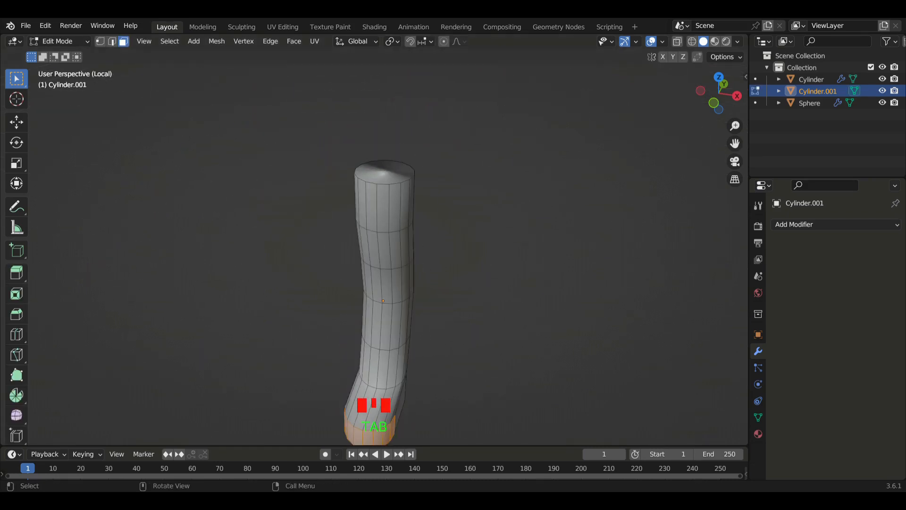
Assign the leg's top cap face to a new vertex group named LEGS, then show the modifier settings
click(123, 43)
click(397, 171)
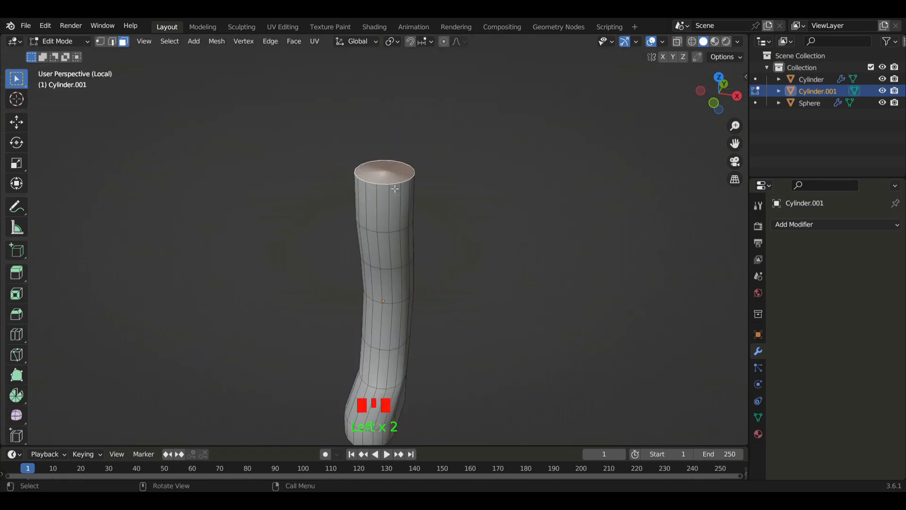
click(759, 417)
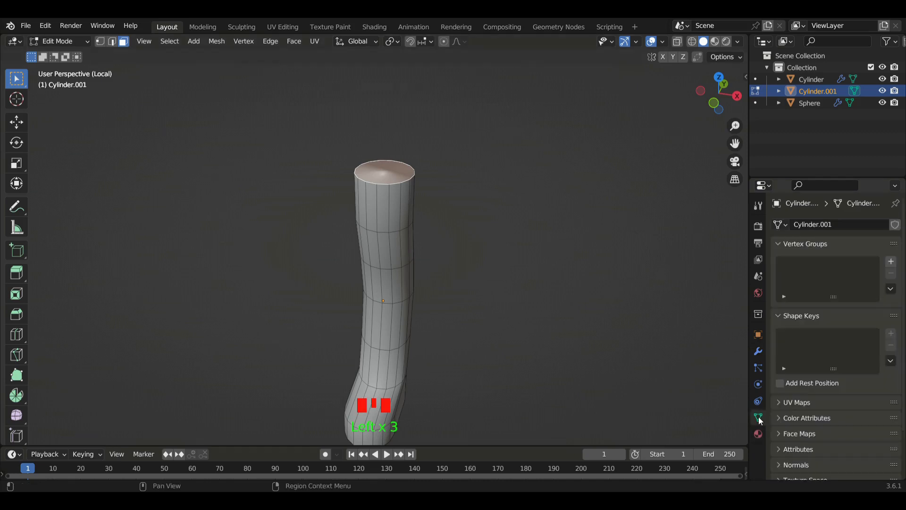
click(891, 261)
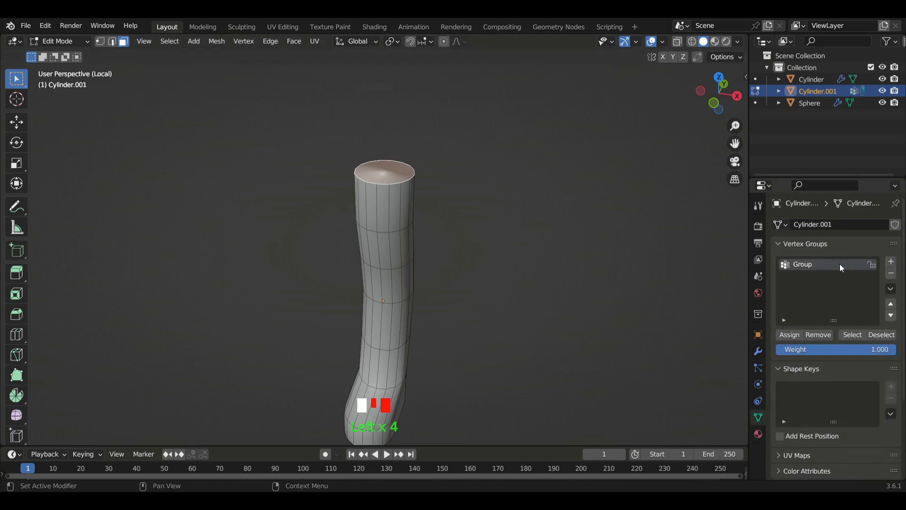
double_click(819, 265)
text(LEGS)
triple_click(794, 336)
click(758, 352)
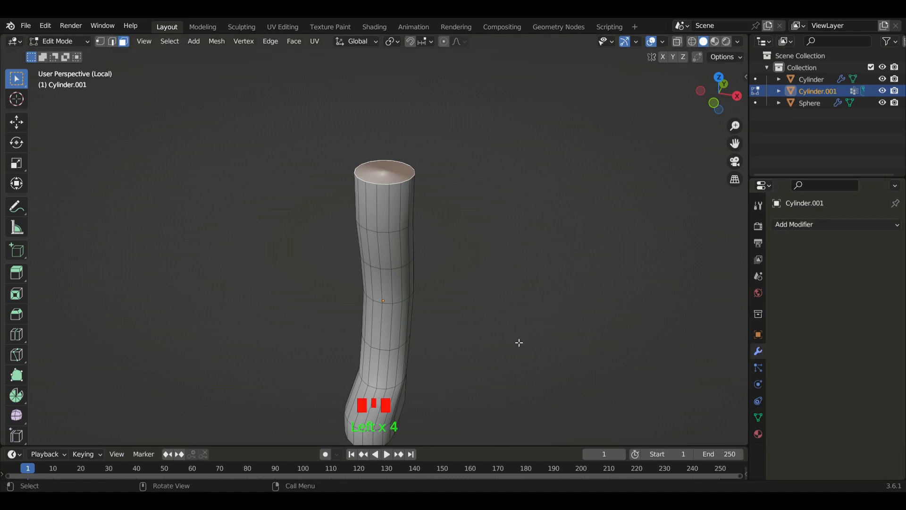
Exit local view and add a Shrinkwrap modifier to the leg, targeting the head cylinder and limited to the LEGS vertex group
key(slash)
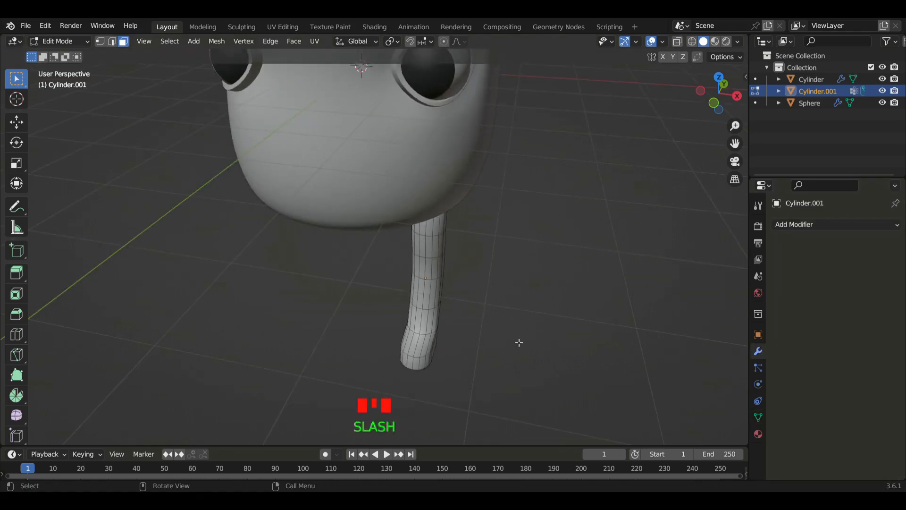
middle_drag(670, 285, 590, 250)
click(878, 225)
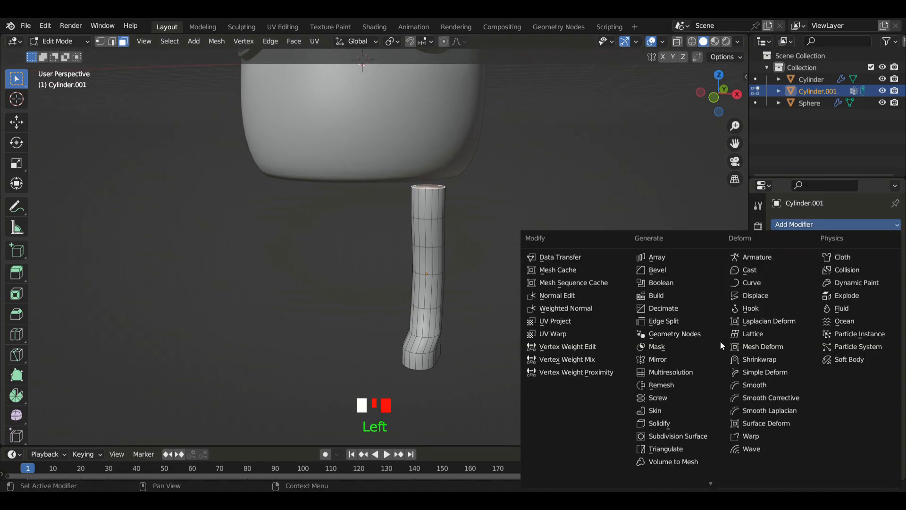
click(791, 361)
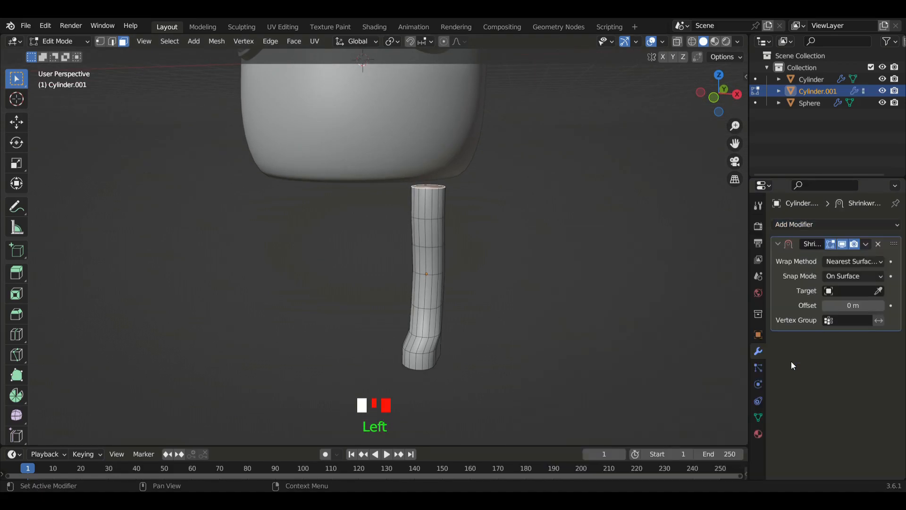
click(879, 291)
click(435, 104)
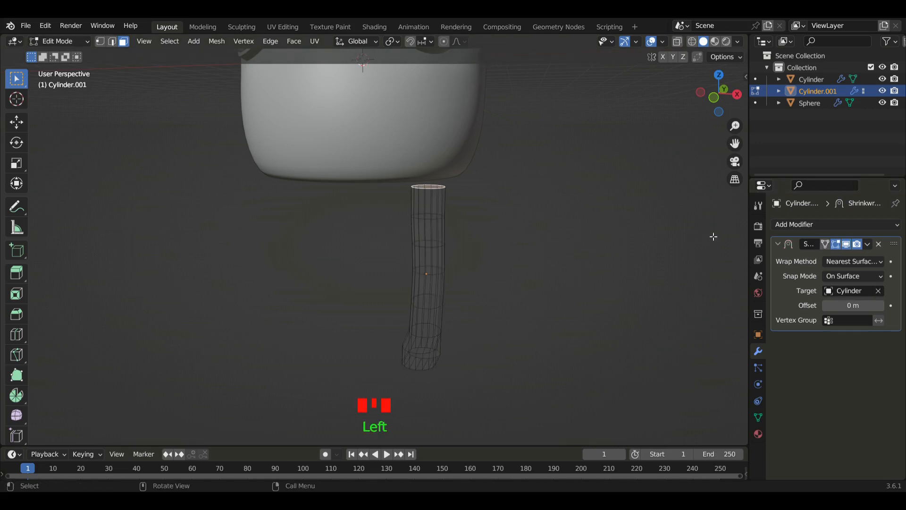
click(845, 322)
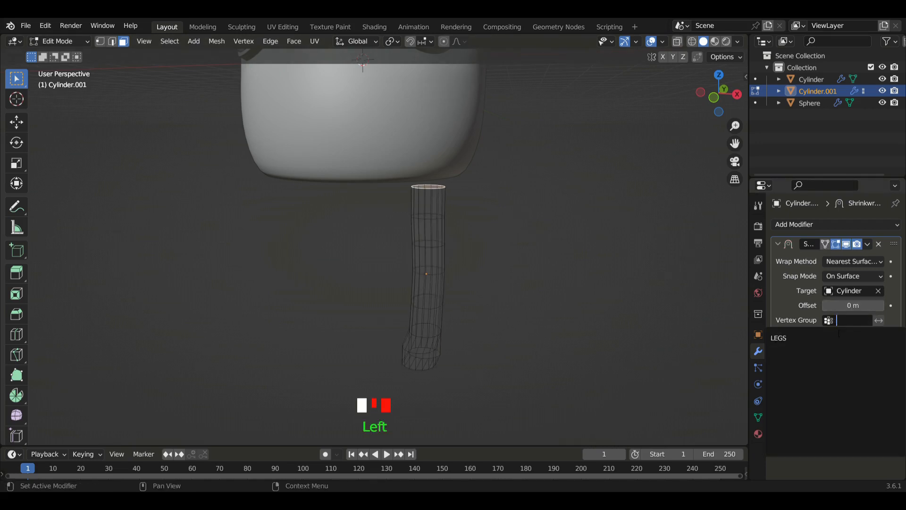
click(805, 338)
Return to Object Mode in front view and add a Mirror modifier to the leg
middle_drag(508, 228, 478, 230)
scroll(478, 230, down, 1)
key(KP_1)
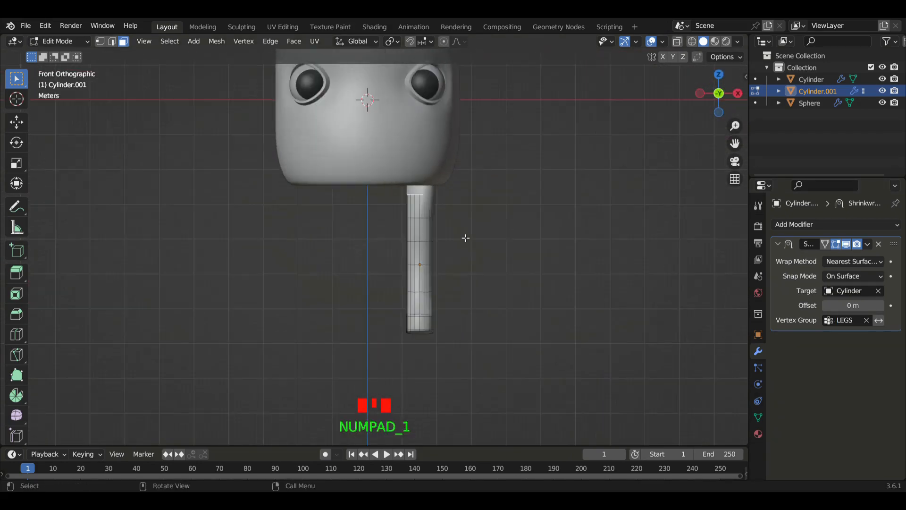
key(Tab)
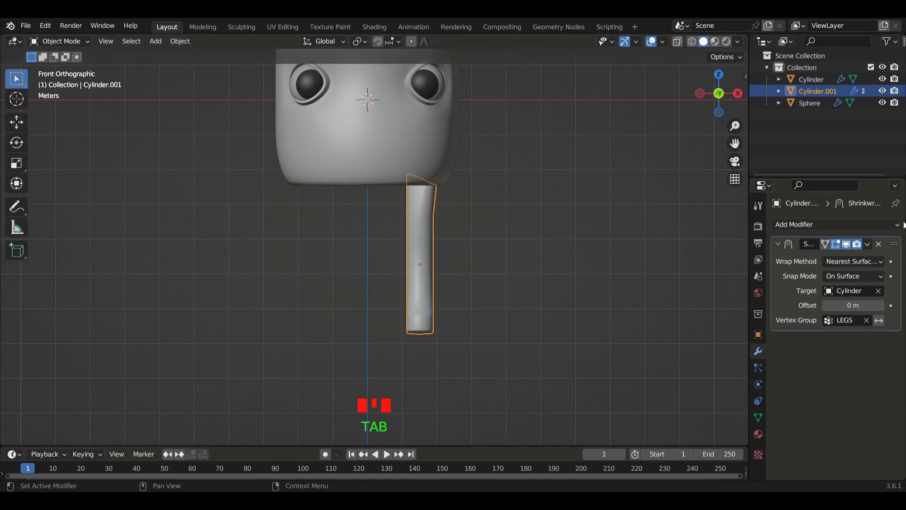
click(798, 224)
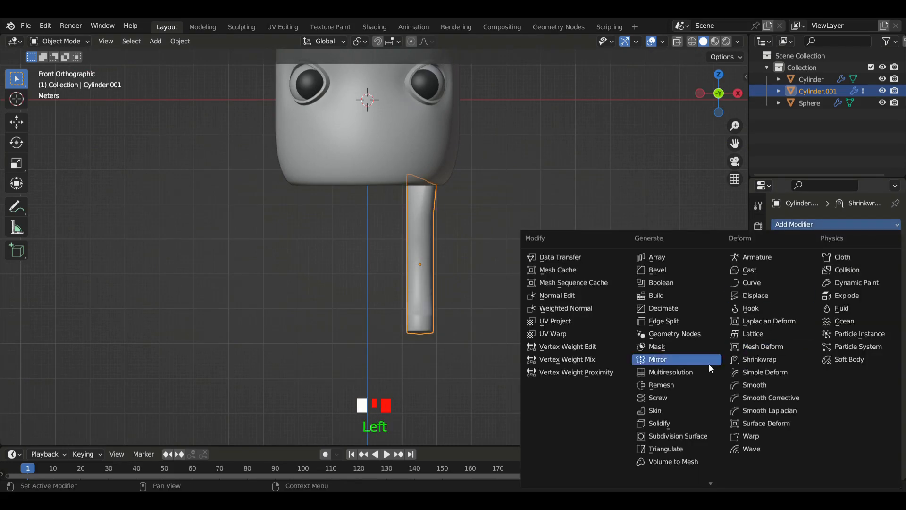
click(670, 359)
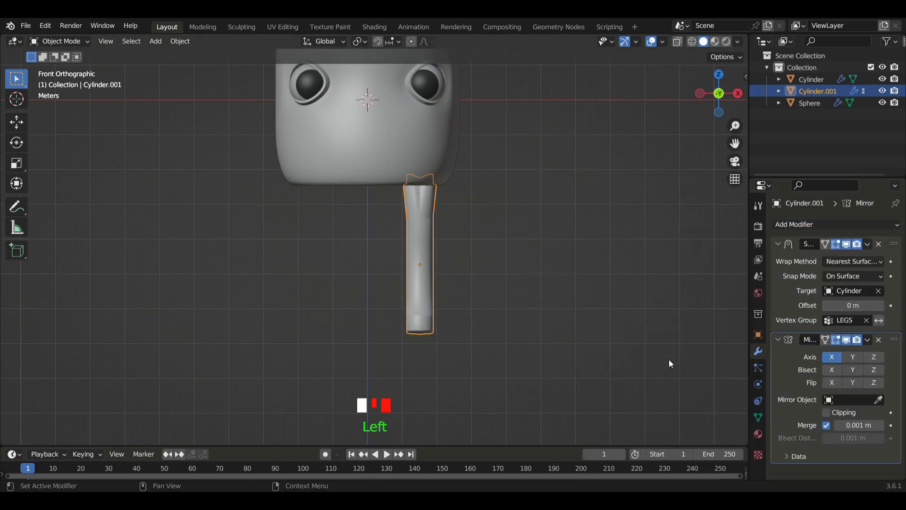
Set the head cylinder as the mirror object of the leg's Mirror modifier
click(879, 400)
click(384, 123)
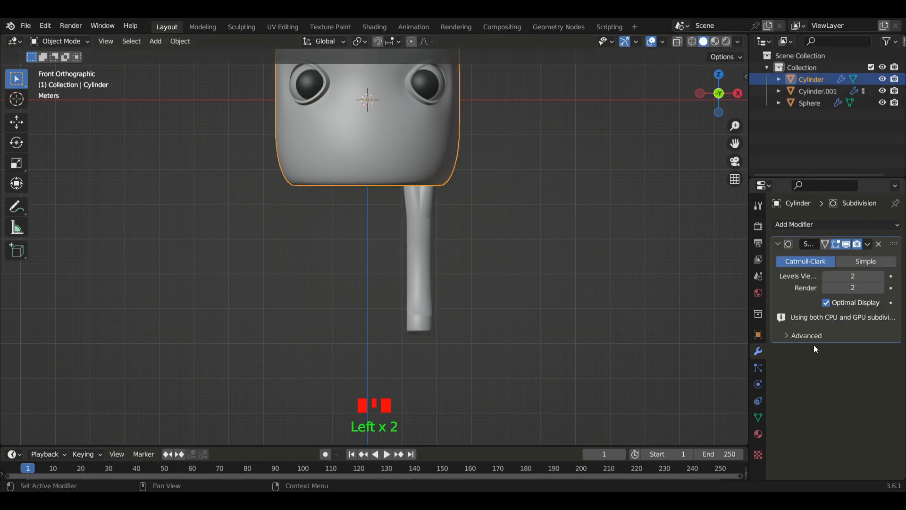
click(426, 237)
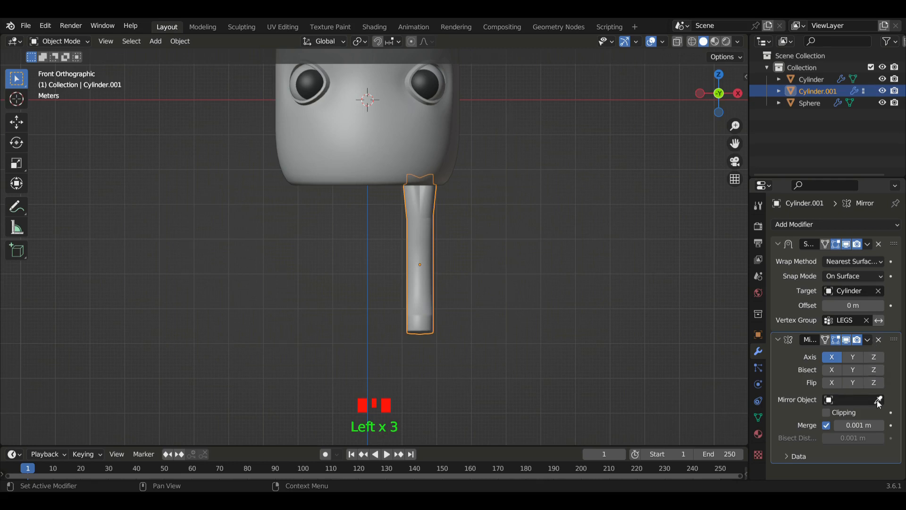
scroll(865, 290, down, 3)
scroll(893, 394, up, 3)
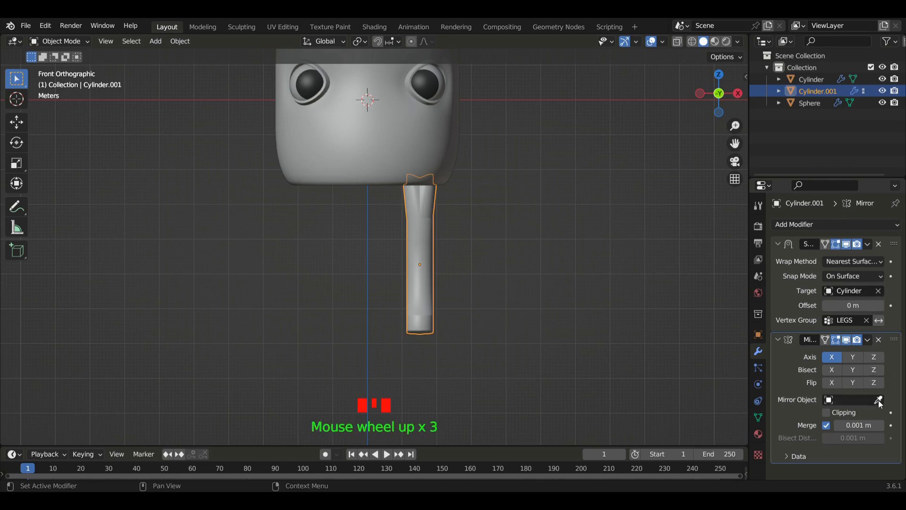
click(879, 400)
click(361, 136)
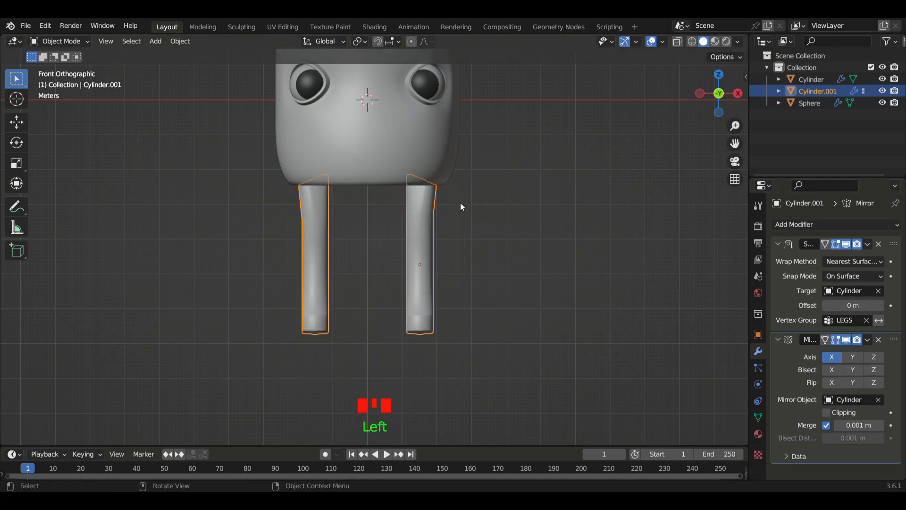
Check both legs from an angle and save the file
middle_drag(461, 202, 444, 242)
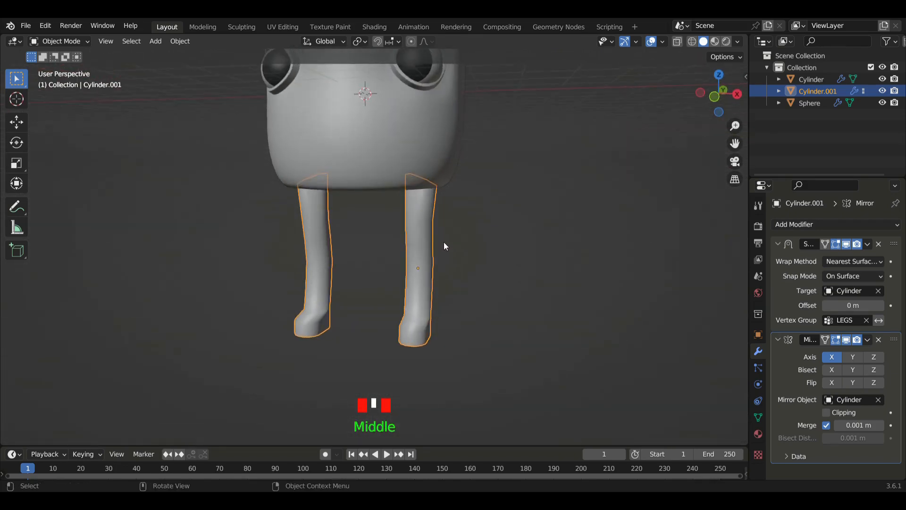
key(ctrl+s)
mouse_move(452, 201)
middle_down()
mouse_move(494, 214)
mouse_move(468, 208)
middle_up()
Add a mesh circle in front view and move it about 7 m along X, clear of the head
key(KP_1)
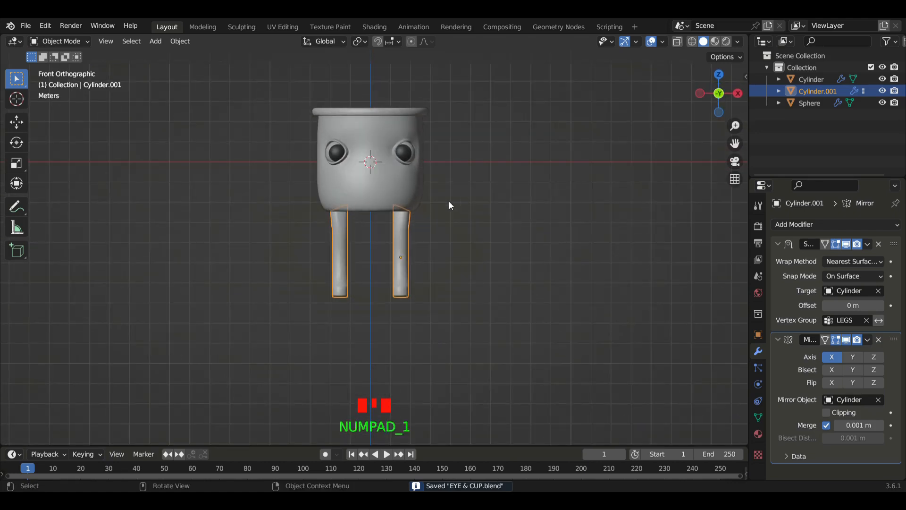
click(402, 181)
scroll(474, 203, up, 2)
shift+middle_drag(525, 160, 498, 273)
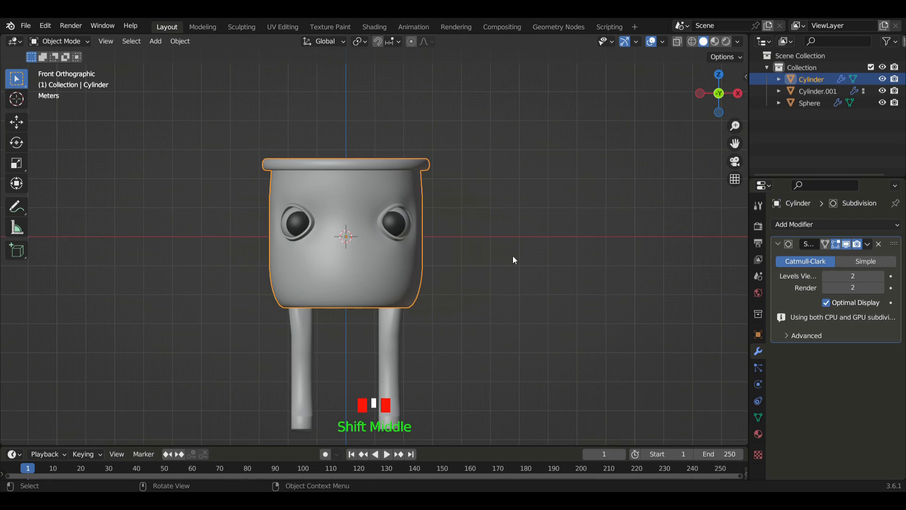
key(shift+a)
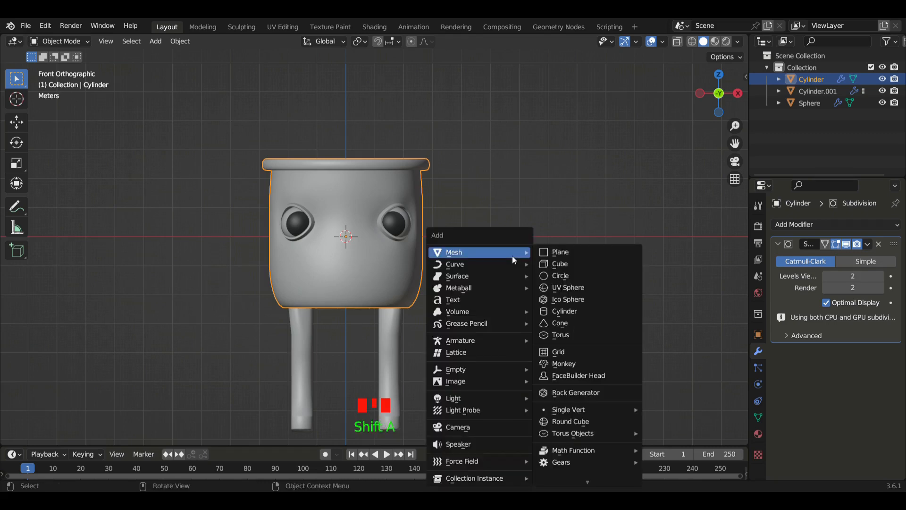
click(577, 279)
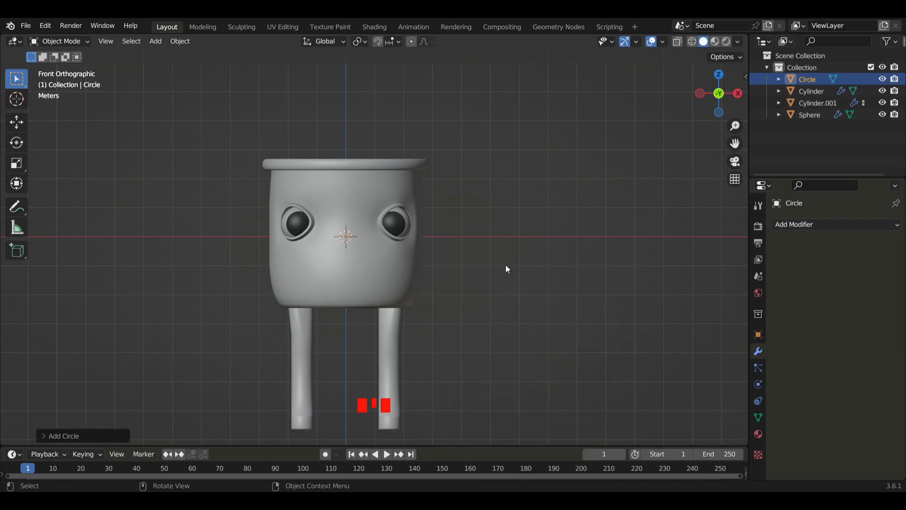
key(g)
key(x)
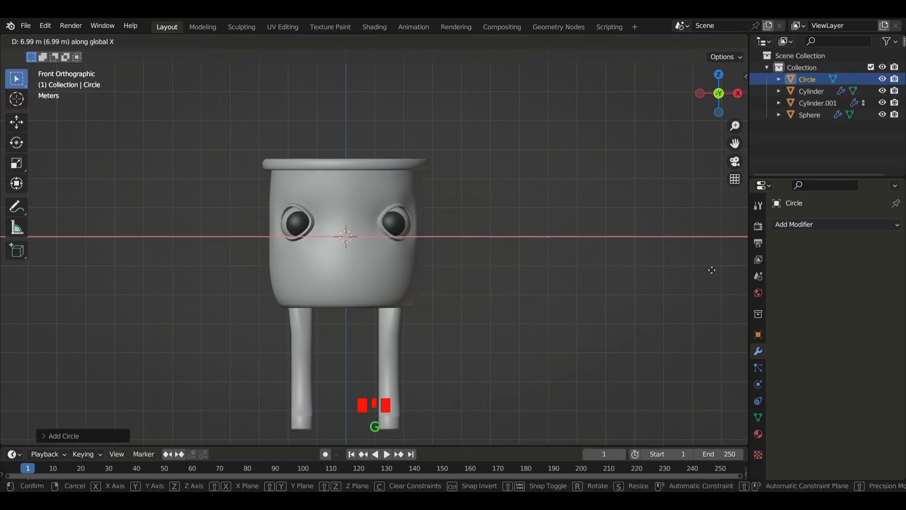
click(711, 270)
Rotate the circle 90 degrees in front view and 90 degrees about Z so that it faces the front
scroll(584, 260, up, 3)
shift+middle_drag(627, 257, 479, 257)
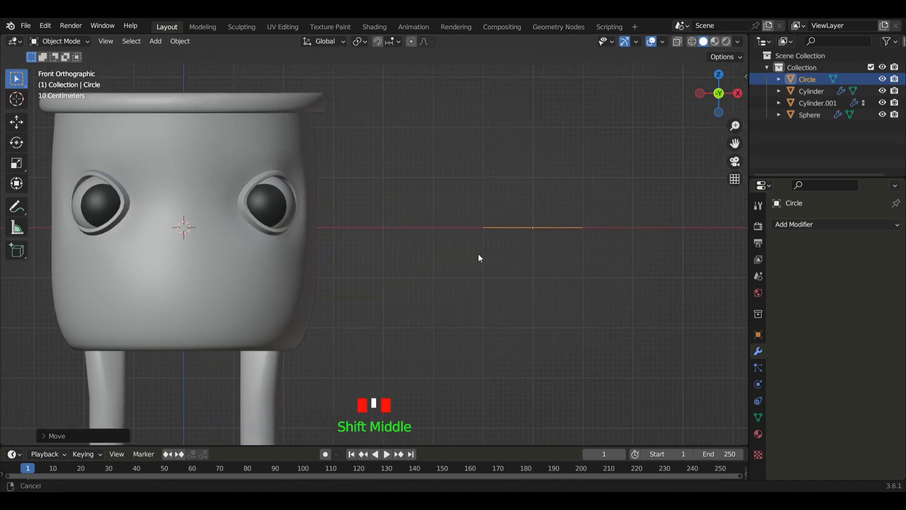
text(r)
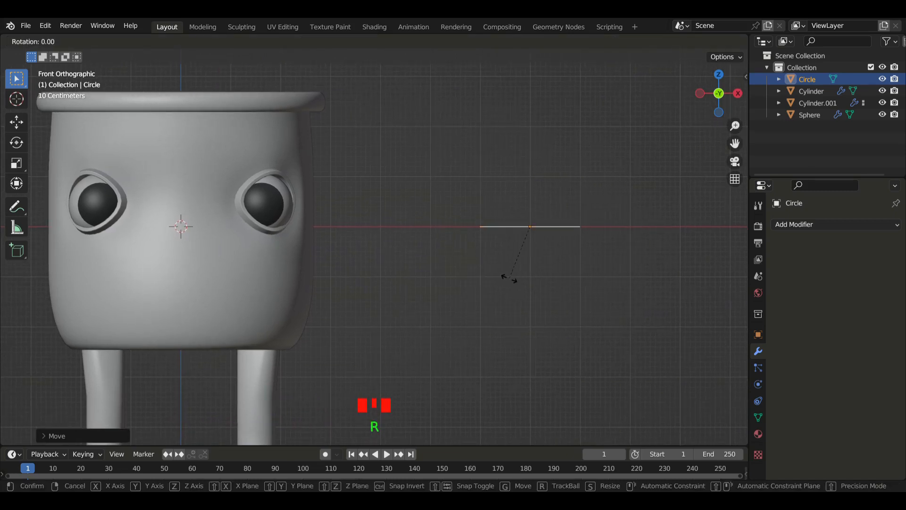
text(90)
key(Return)
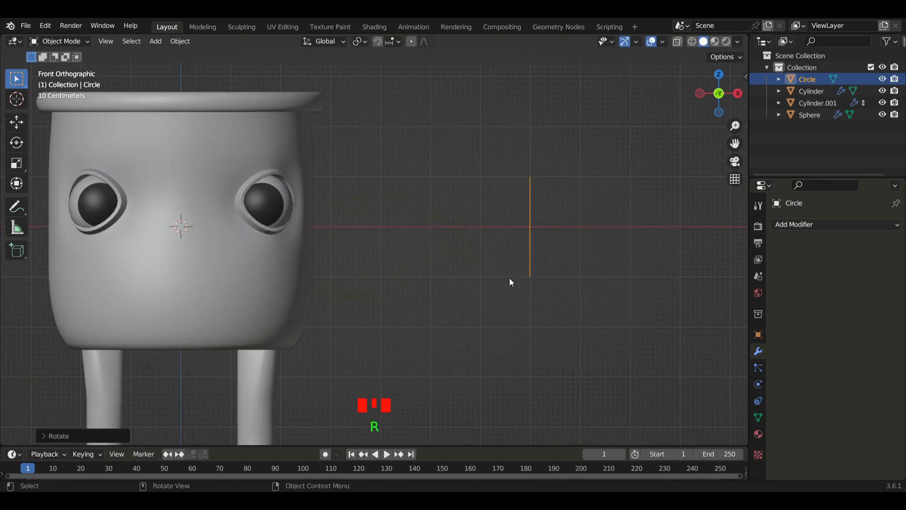
text(rz90)
key(Return)
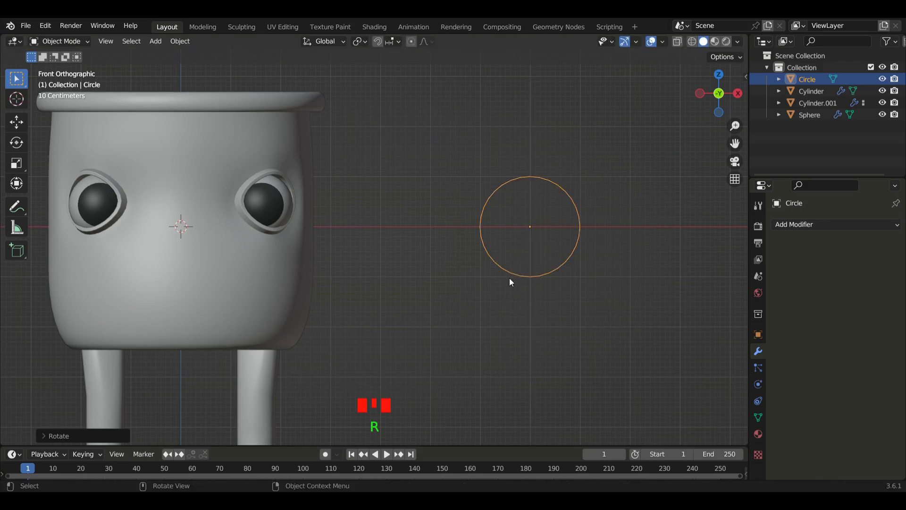
Scale the circle up by about 1.57 and move it about 2.2 m back along X towards the head
key(s)
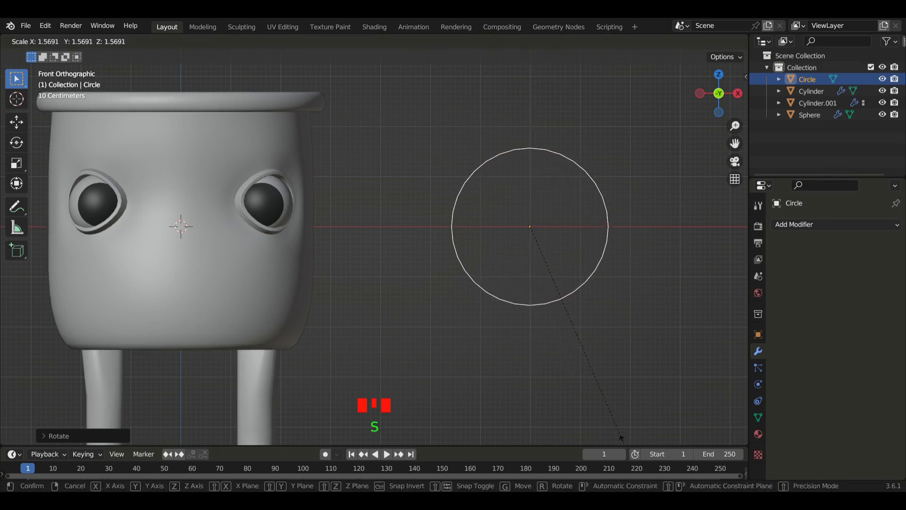
key(Return)
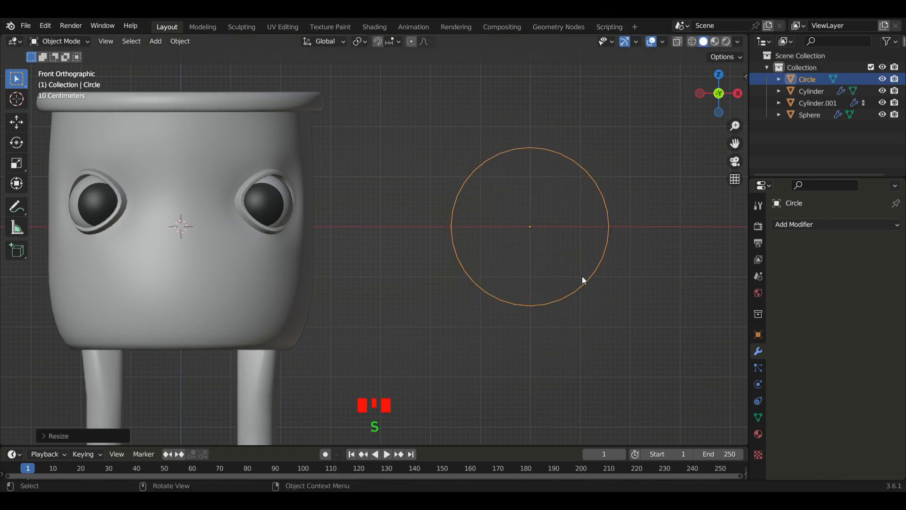
key(g)
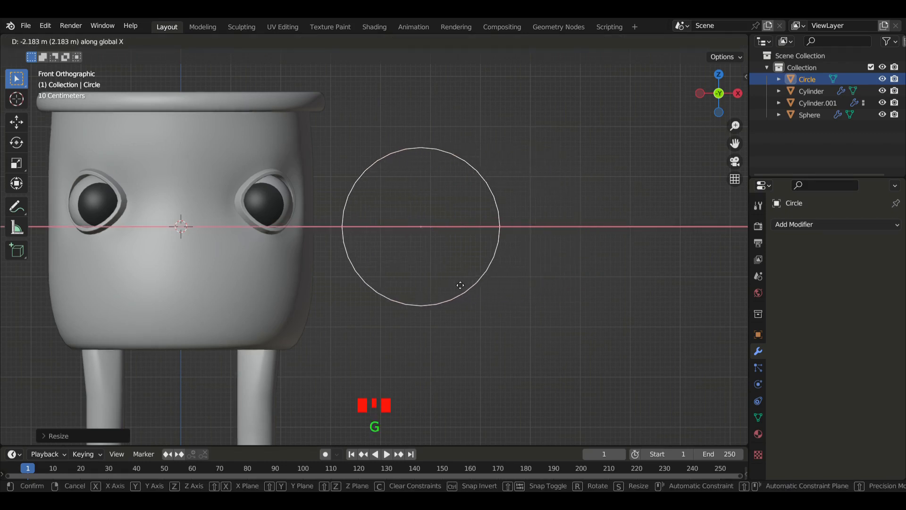
click(457, 280)
Flatten the circle along Z into a horizontal oval, enlarge it evenly until it nearly reaches the head, and deselect it
scroll(534, 255, up, 1)
scroll(568, 278, down, 2)
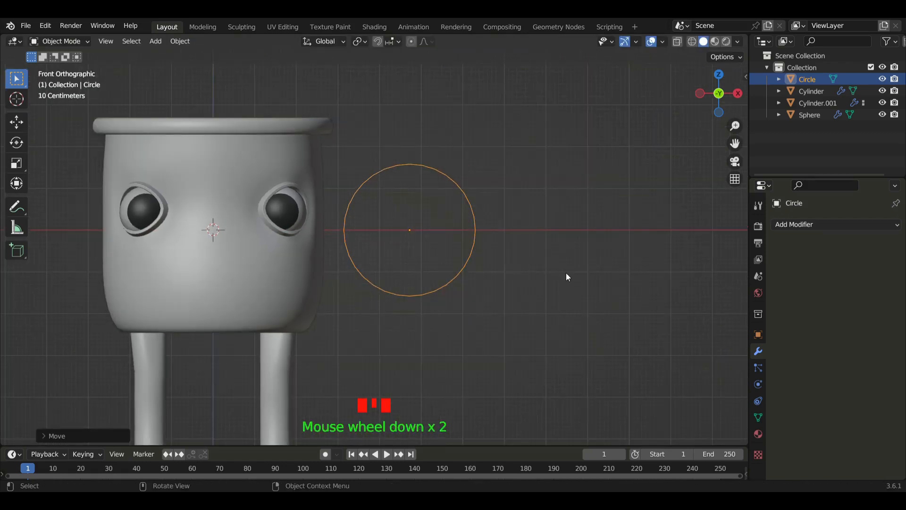
key(s)
key(z)
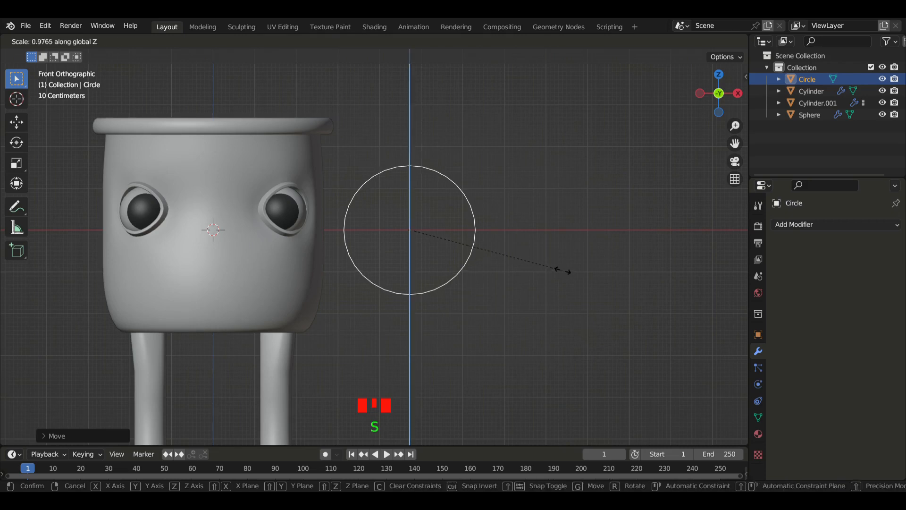
click(517, 254)
key(s)
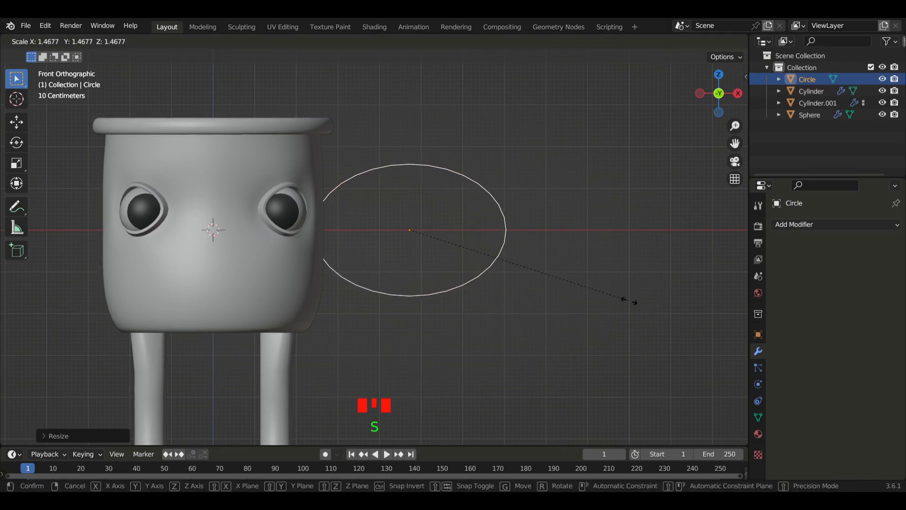
click(608, 288)
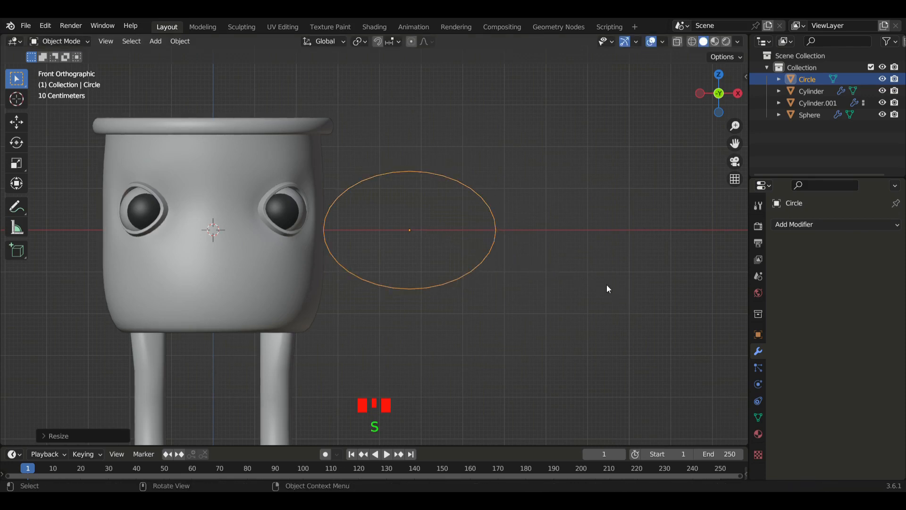
click(607, 288)
Move the oval's mesh along X away from the head in Edit Mode, leaving its origin in place, and return to Object Mode
key(Tab)
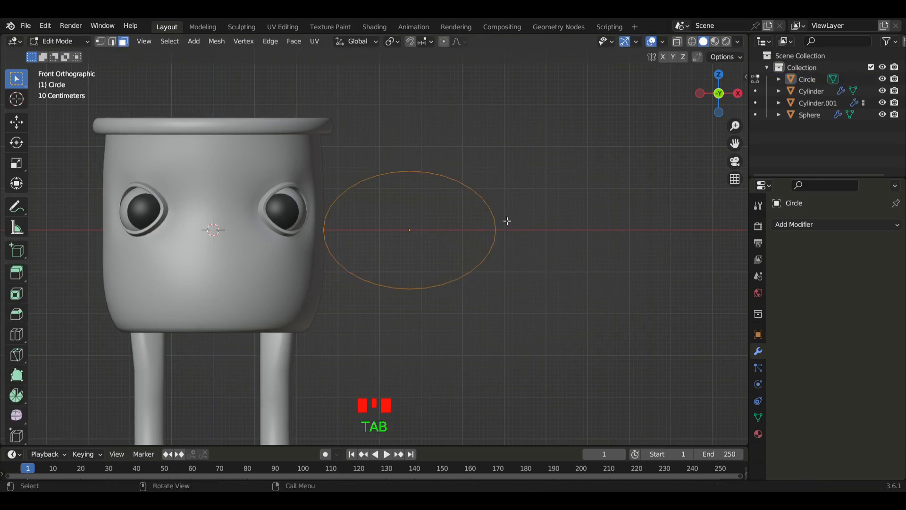
key(g)
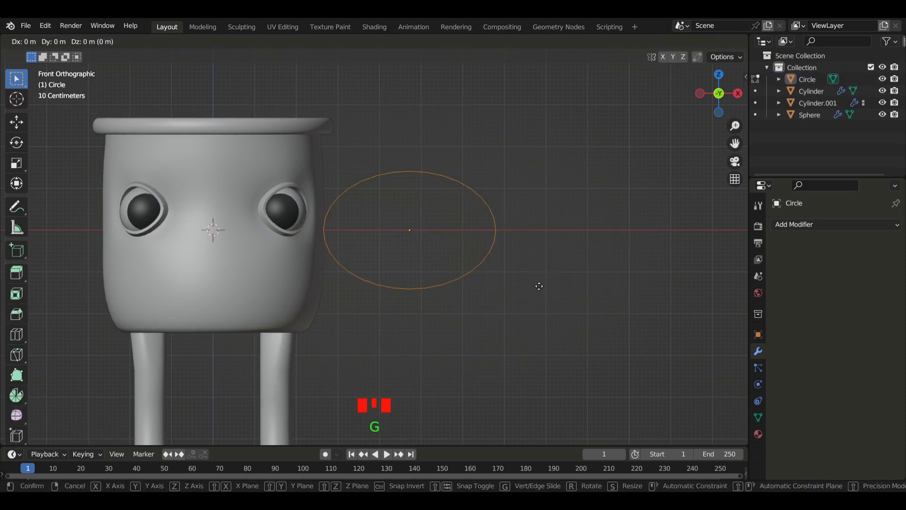
click(571, 283)
key(Tab)
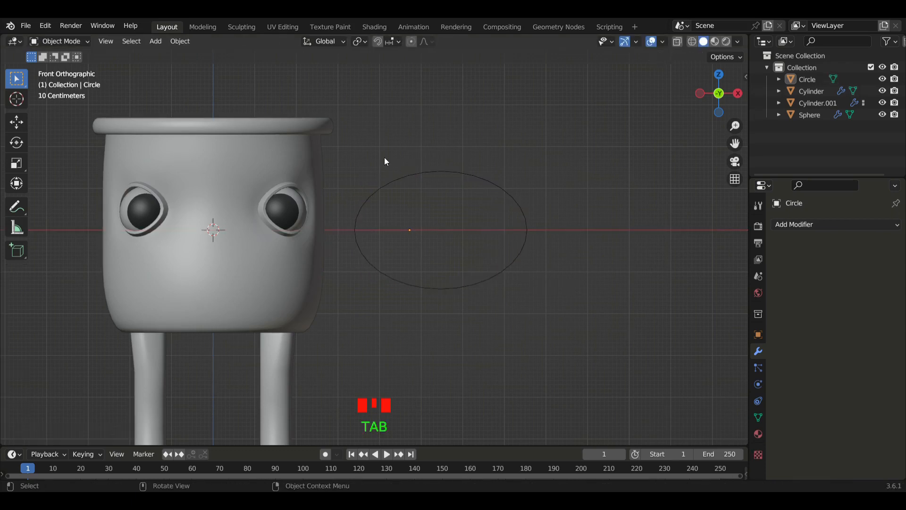
Reopen the oval's mesh for editing and switch to vertex selection
key(Tab)
key(Tab)
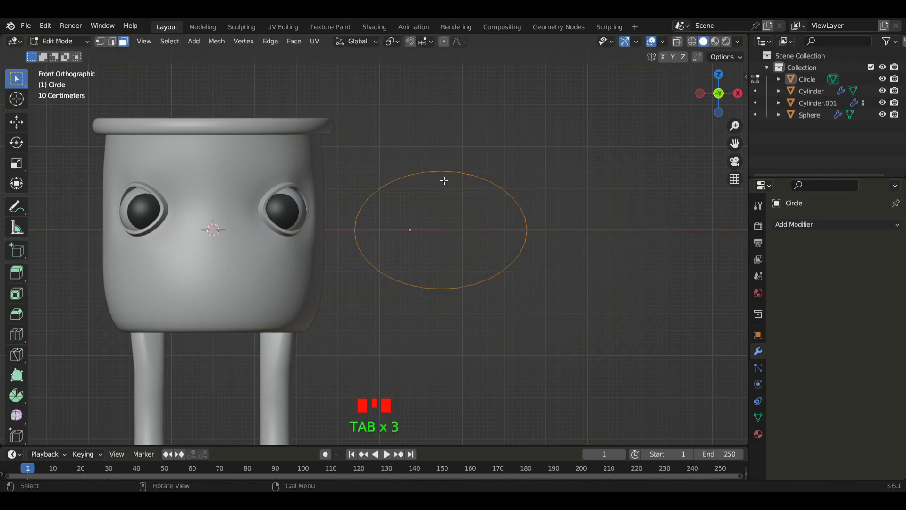
click(102, 42)
scroll(569, 261, up, 1)
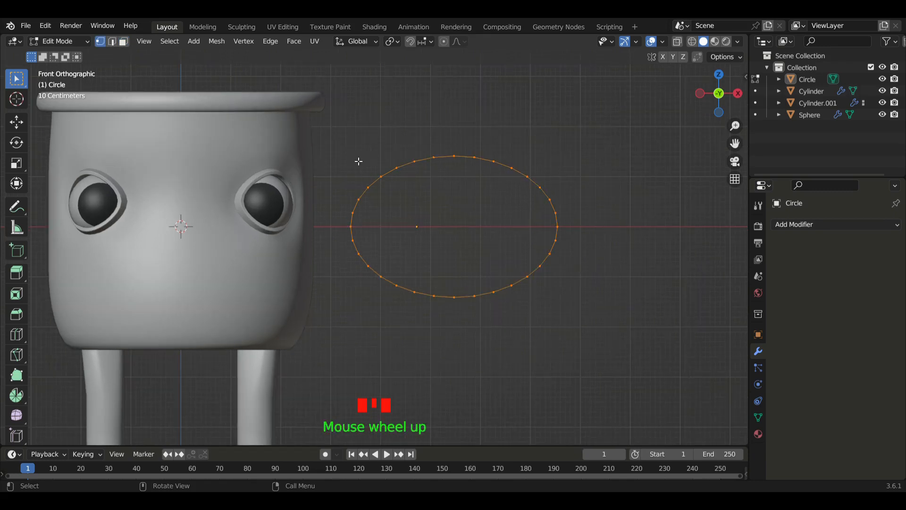
Delete the vertices of the half of the oval nearest the cup, keeping the outer arc
drag(329, 118, 446, 342)
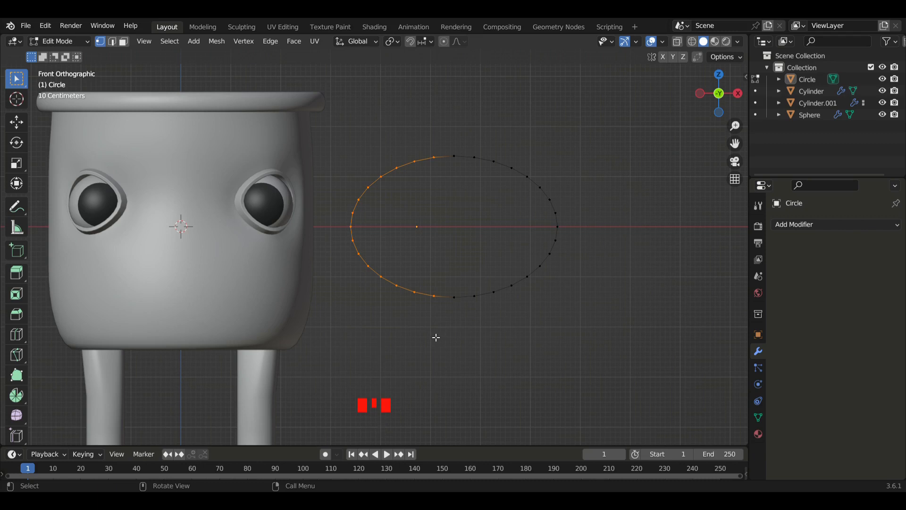
key(x)
click(413, 330)
Extrude the whole remaining arc a short distance along Y to form a narrow band
key(a)
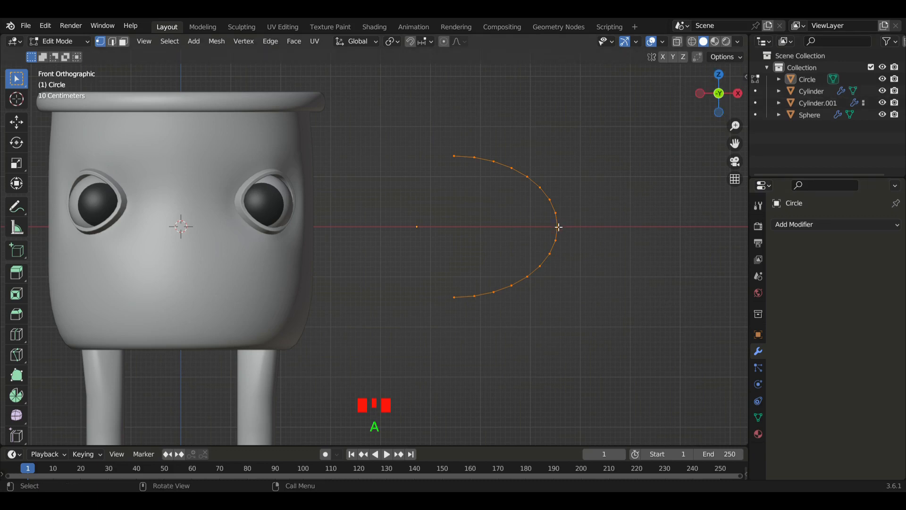
key(KP_3)
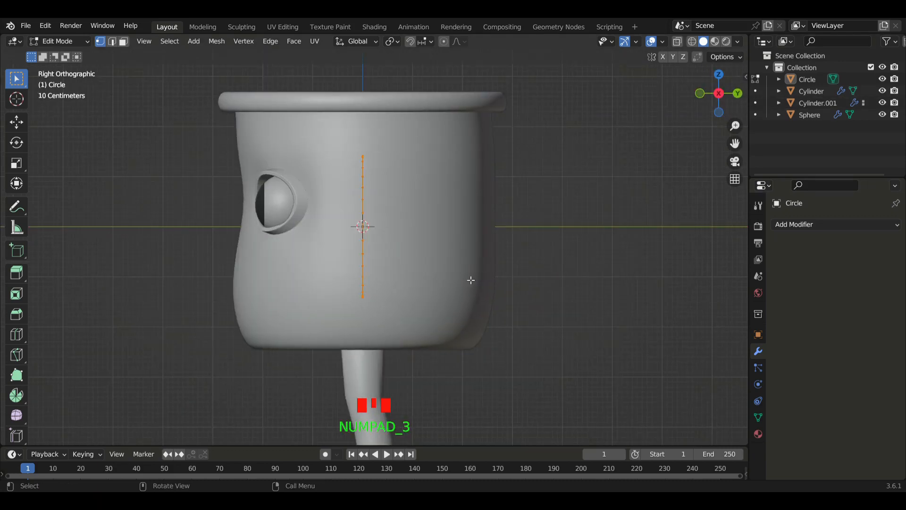
key(e)
key(y)
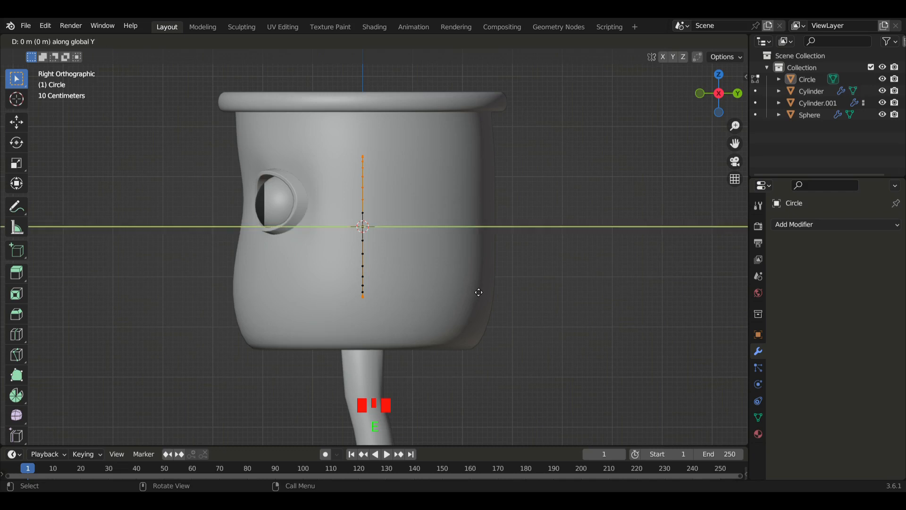
click(515, 293)
middle_drag(443, 269, 553, 277)
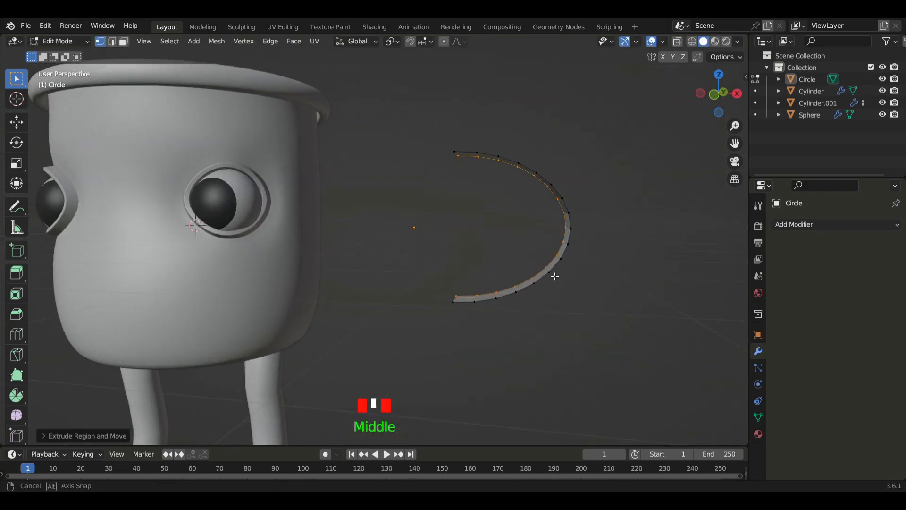
Extrude the entire band about 0.8 m along its normal towards the cup to give it thickness
key(KP_1)
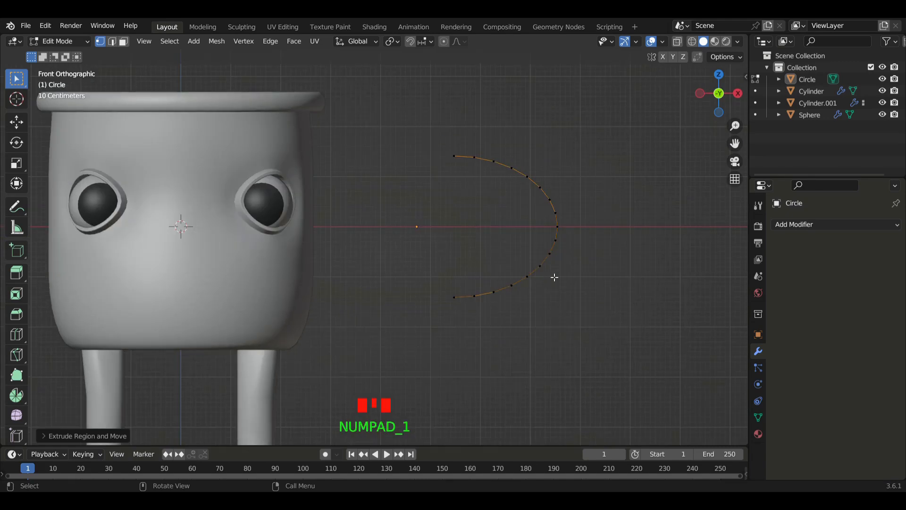
key(a)
key(e)
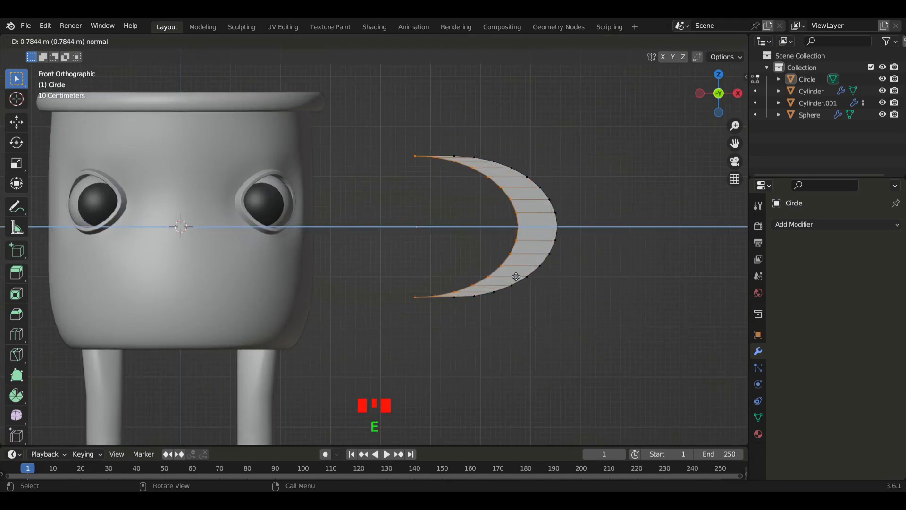
click(512, 277)
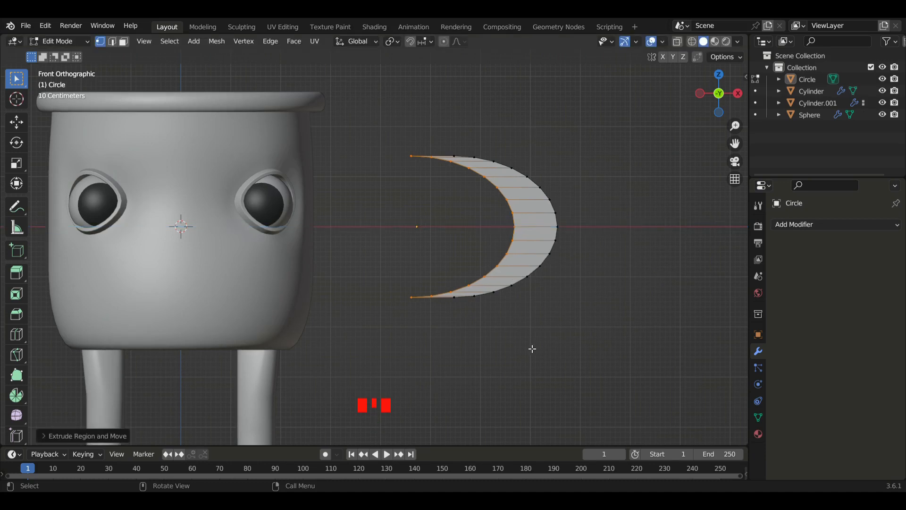
Scale the extruded inner faces to about 0.75 and move them about 0.6 m along X, away from the cup
key(s)
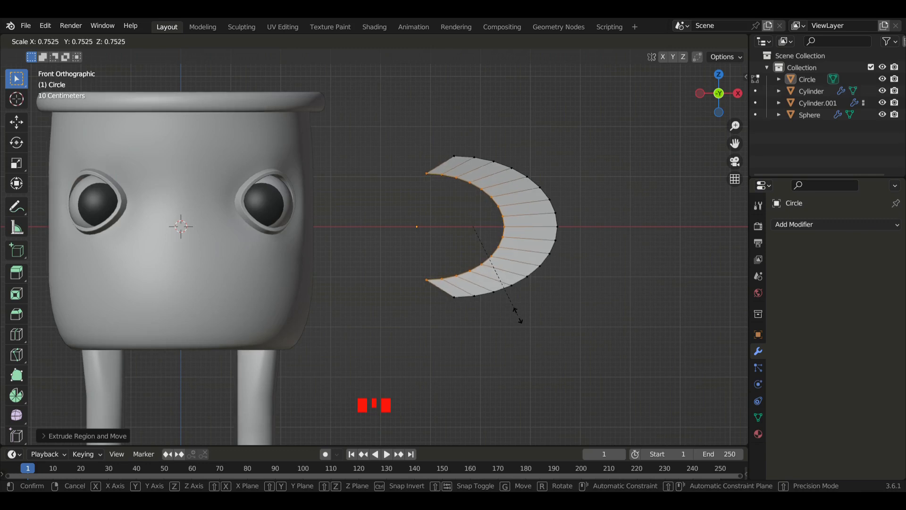
click(520, 315)
key(g)
key(x)
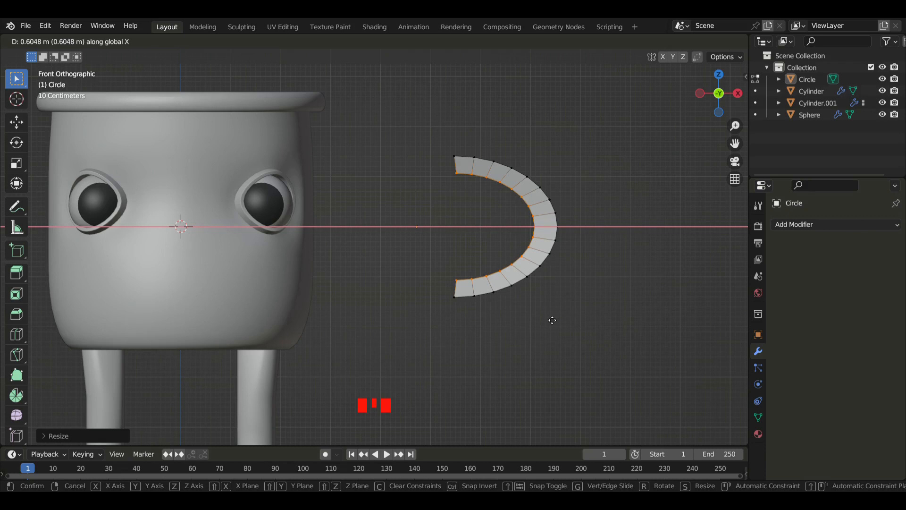
click(553, 320)
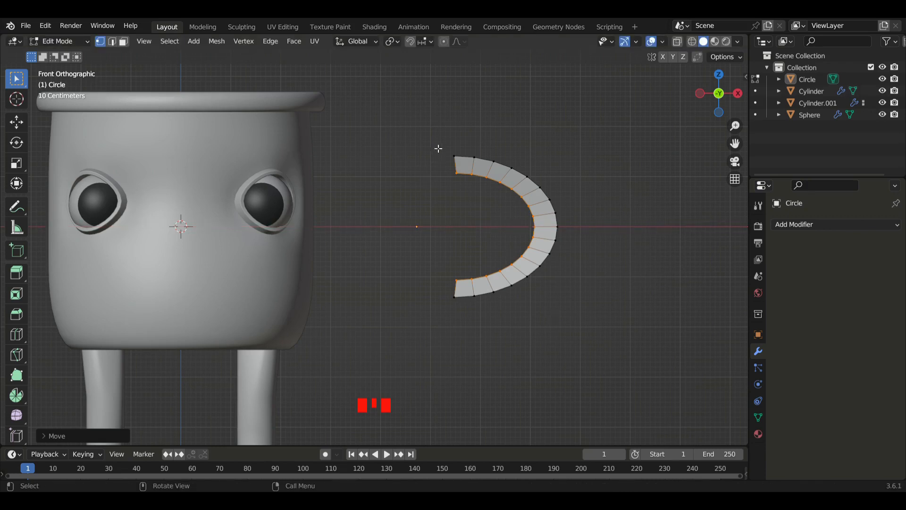
Return to Object Mode and move the handle along X until its ends meet the side of the cup
key(Tab)
click(550, 232)
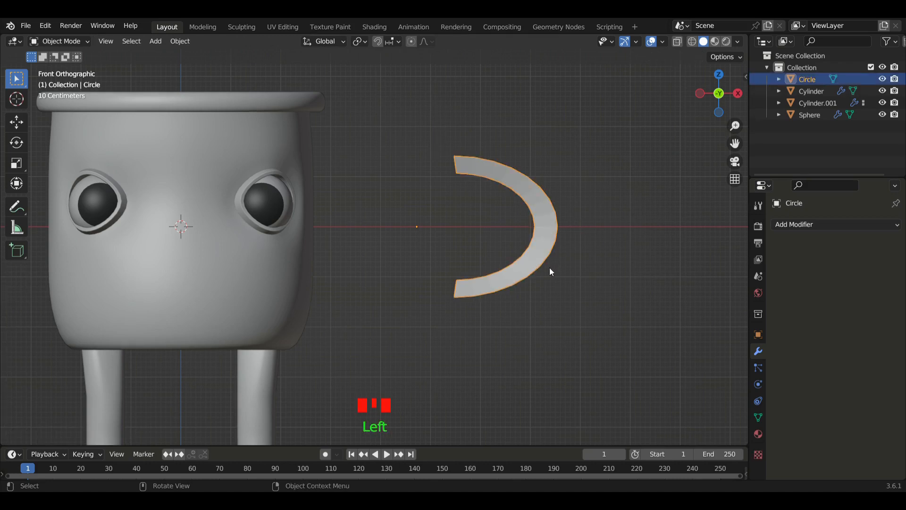
key(g)
key(x)
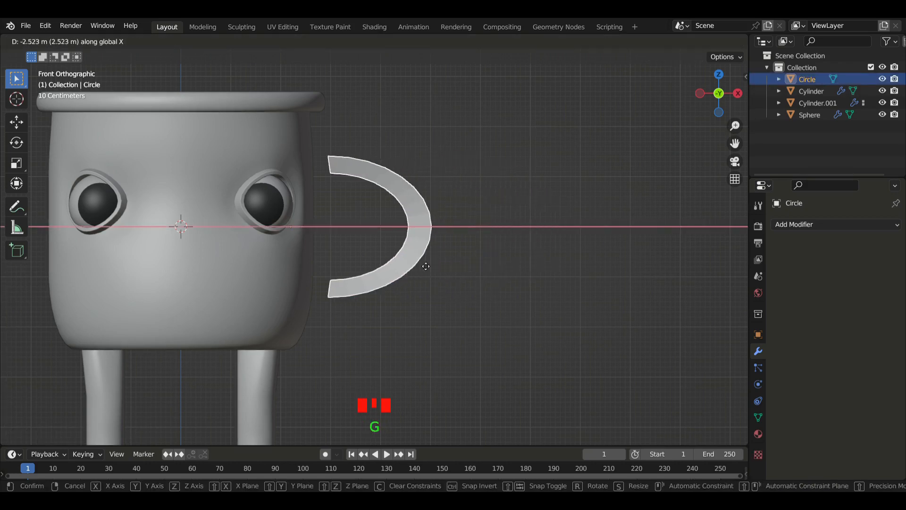
click(414, 262)
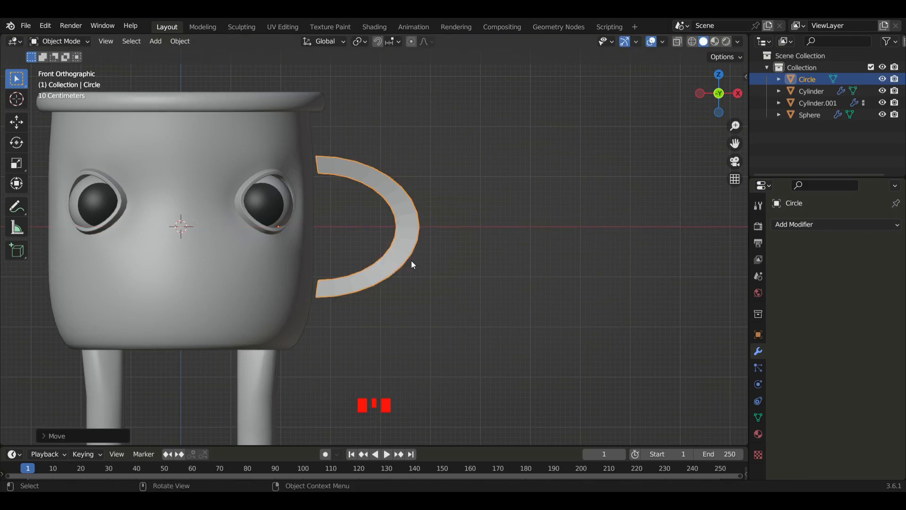
Isolate the handle in Local View and select both of its end faces in Edit Mode
scroll(421, 189, up, 2)
key(Tab)
middle_drag(362, 162, 323, 178)
scroll(345, 184, down, 3)
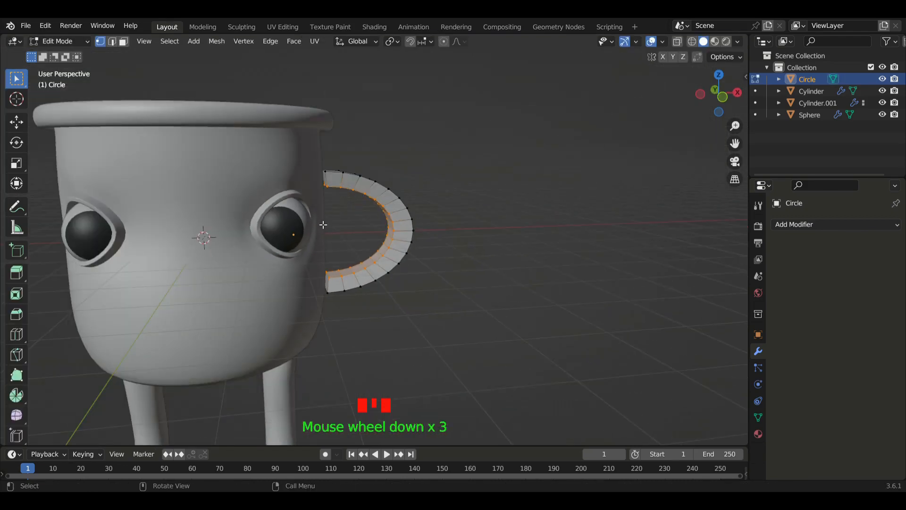
key(Tab)
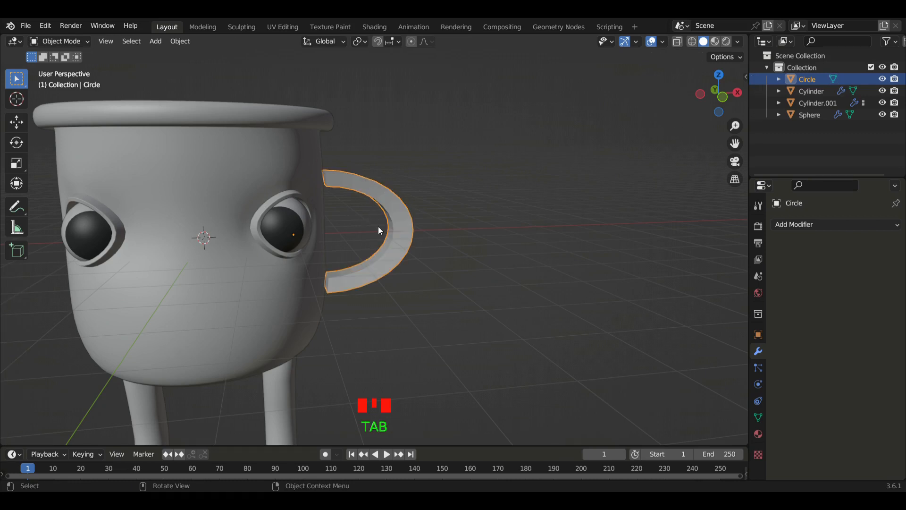
key(slash)
middle_drag(367, 196, 429, 194)
key(Tab)
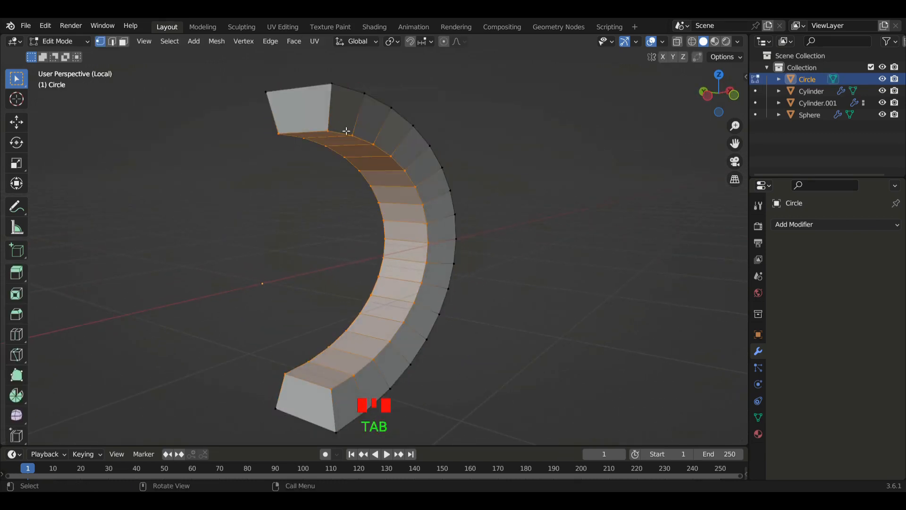
click(123, 41)
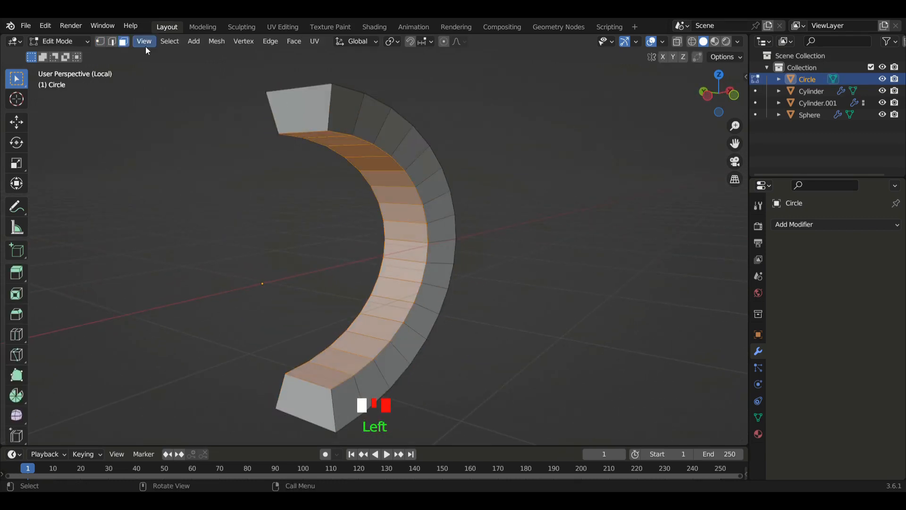
click(307, 120)
shift+click(306, 407)
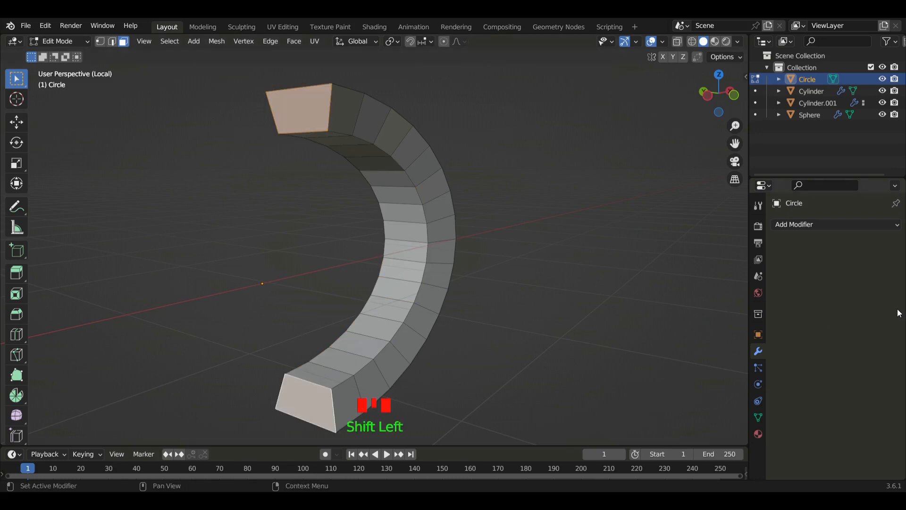
Create a vertex group named HANDLE and assign the two selected end faces to it
click(758, 418)
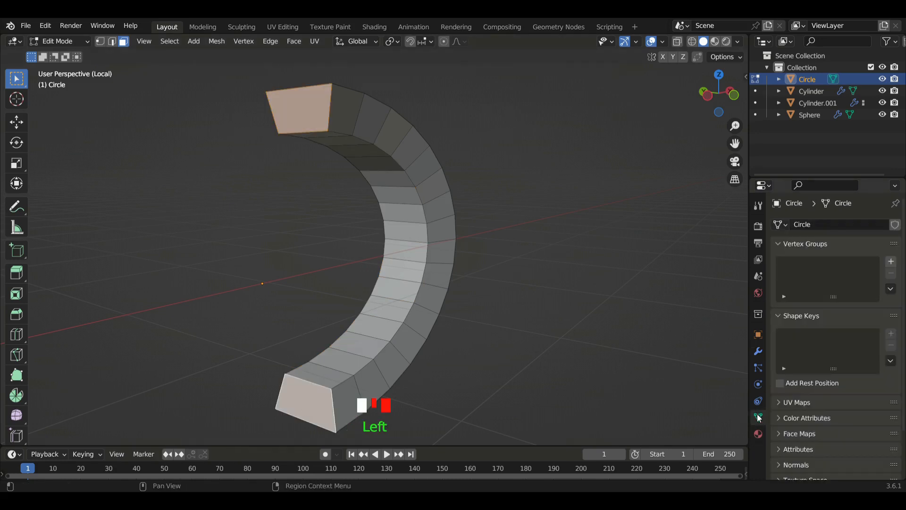
click(892, 261)
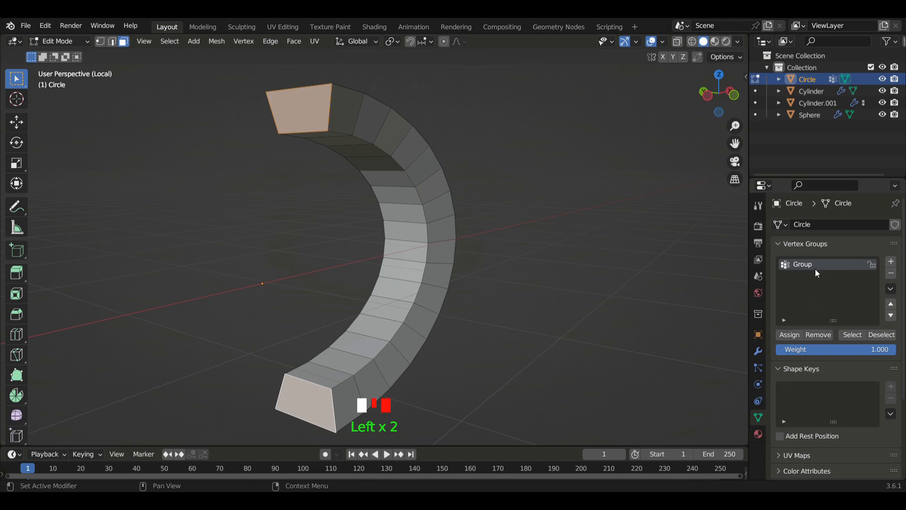
click(815, 265)
double_click(819, 267)
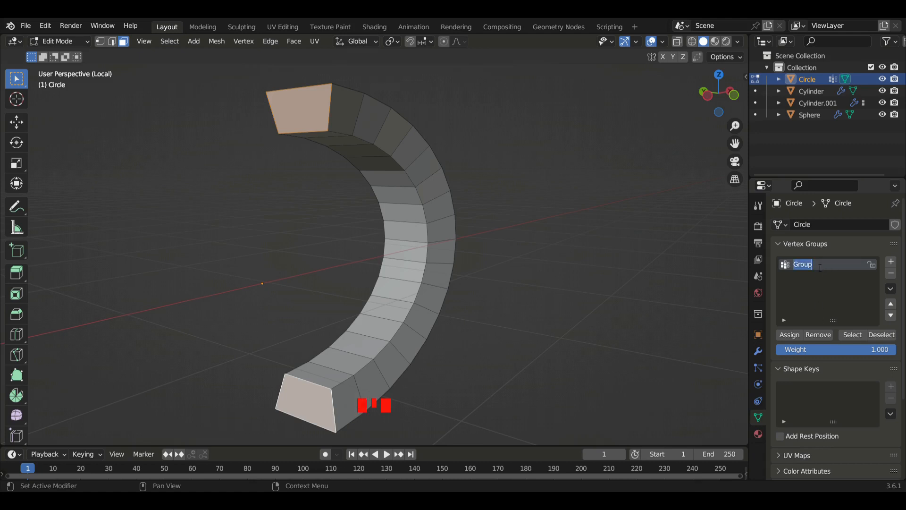
text(HANDLE)
click(791, 335)
double_click(791, 335)
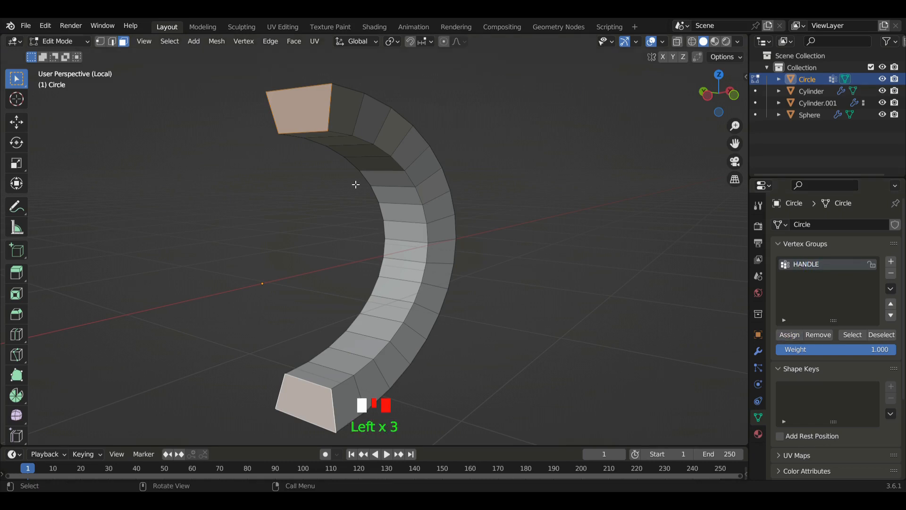
Leave Local View, return to Object Mode and add a Shrinkwrap modifier to the handle
scroll(392, 241, down, 2)
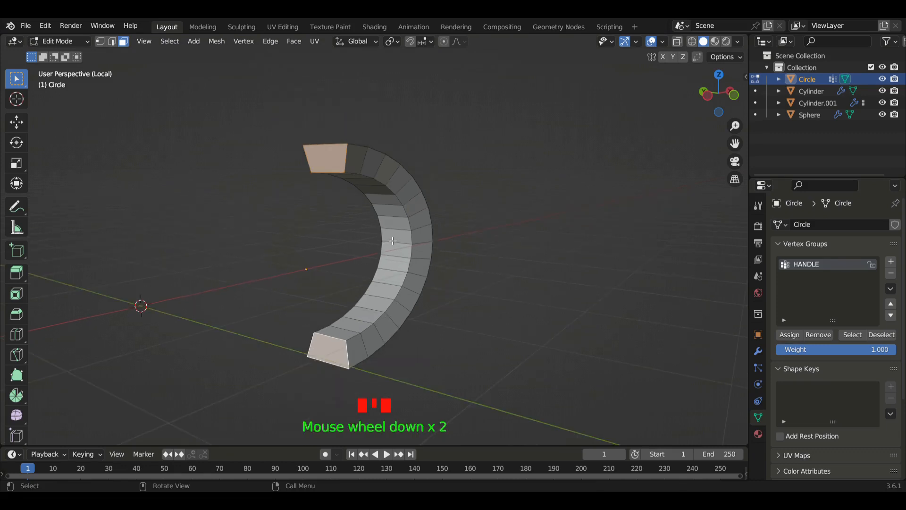
click(758, 351)
scroll(612, 312, down, 1)
key(slash)
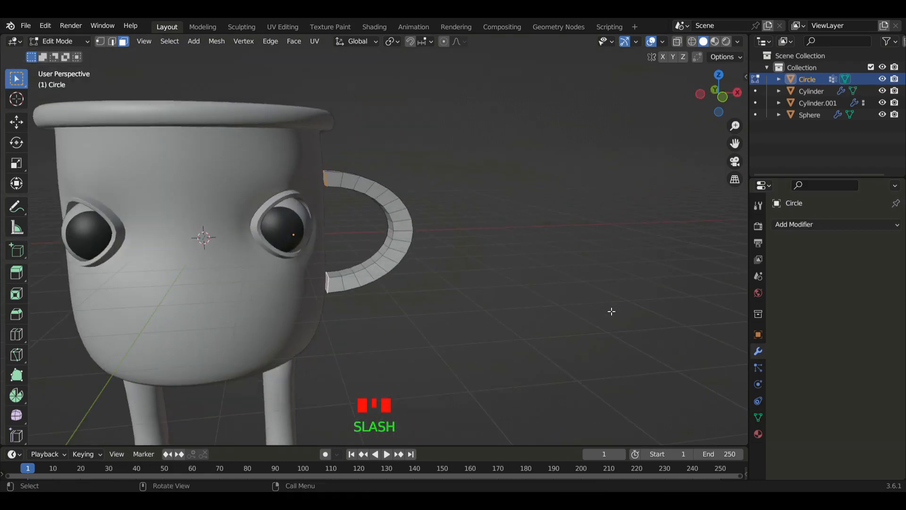
click(856, 225)
click(419, 231)
key(Tab)
click(830, 225)
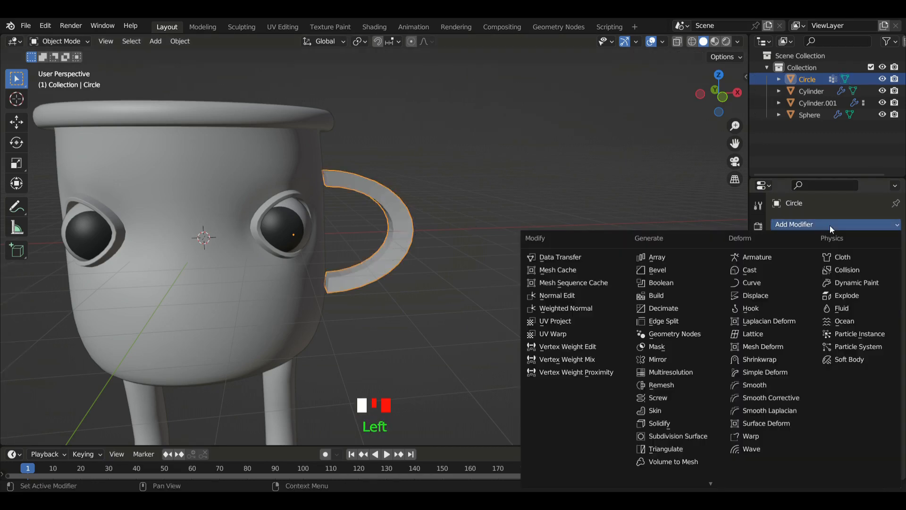
click(779, 359)
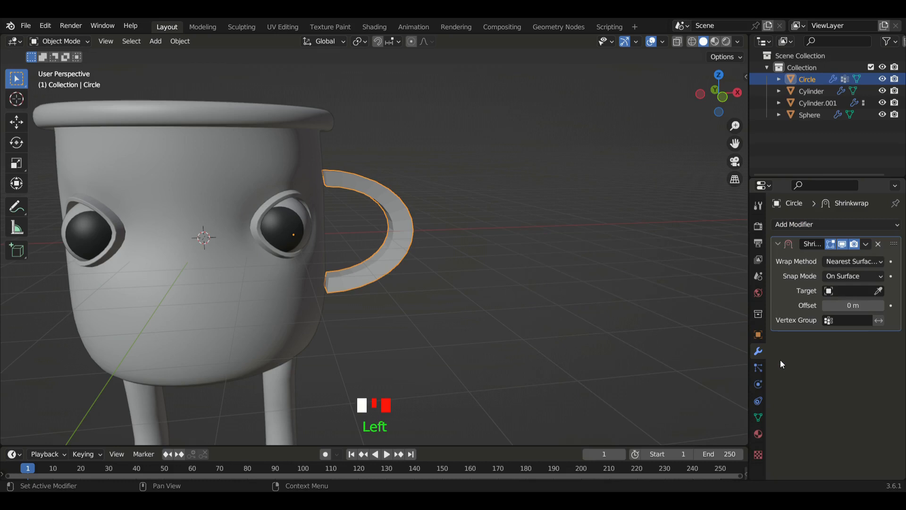
Set the Shrinkwrap target to the cup body and limit it to the HANDLE vertex group
click(878, 291)
click(224, 271)
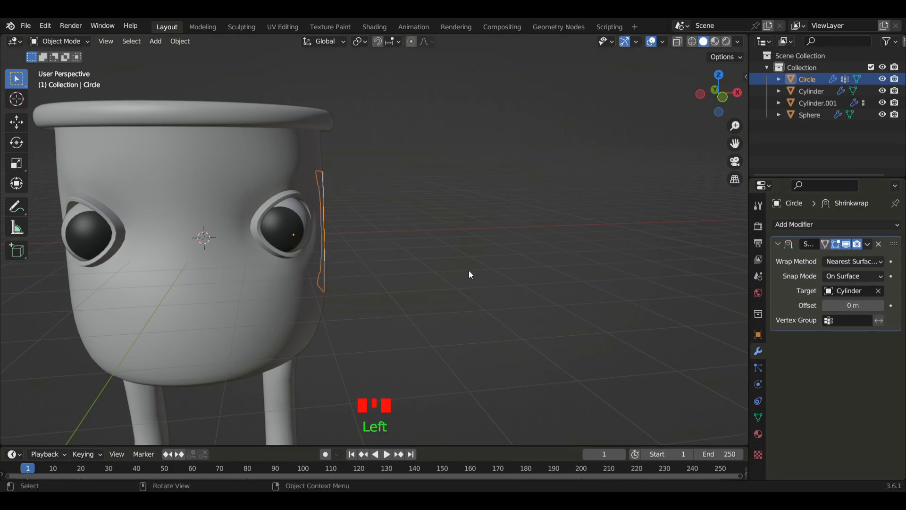
middle_drag(469, 271, 544, 270)
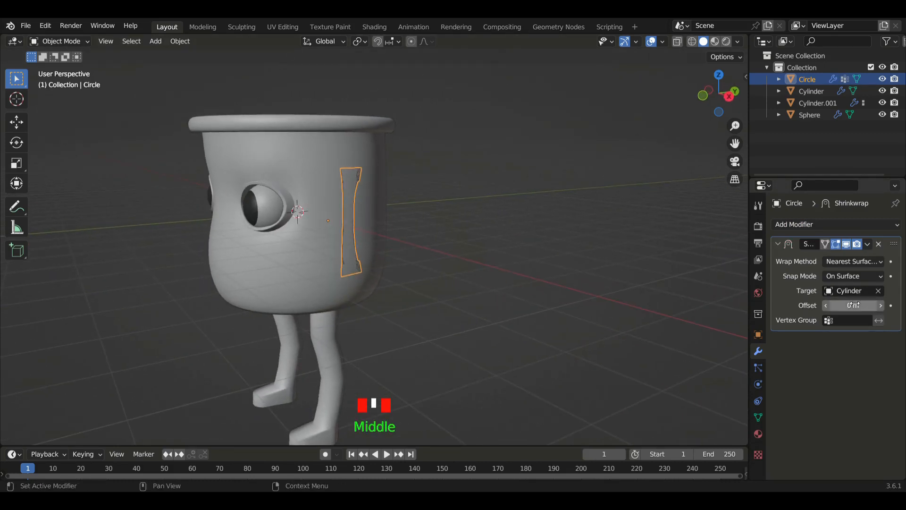
click(829, 321)
click(794, 336)
middle_drag(480, 240, 545, 233)
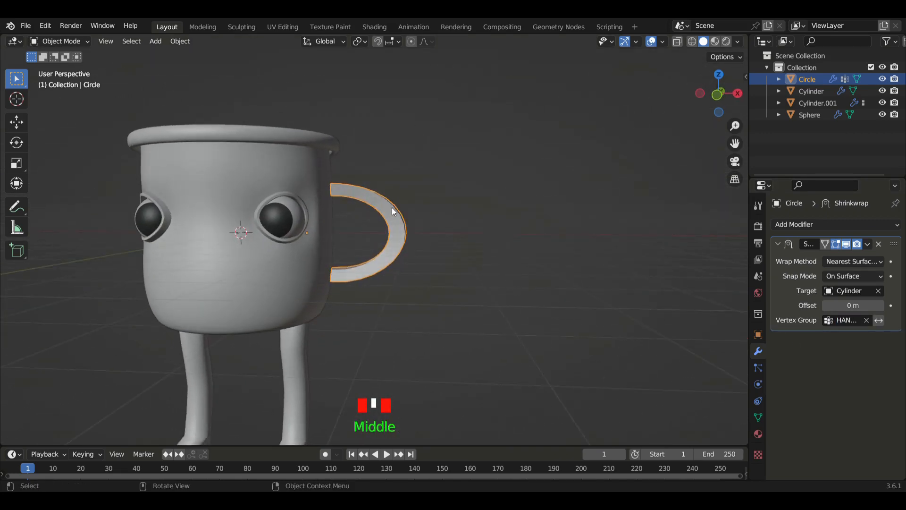
Shade the handle smooth and deselect it in Object Mode
right_drag(392, 209, 385, 210)
middle_drag(384, 211, 398, 238)
key(Tab)
scroll(475, 224, down, 2)
click(478, 226)
key(Tab)
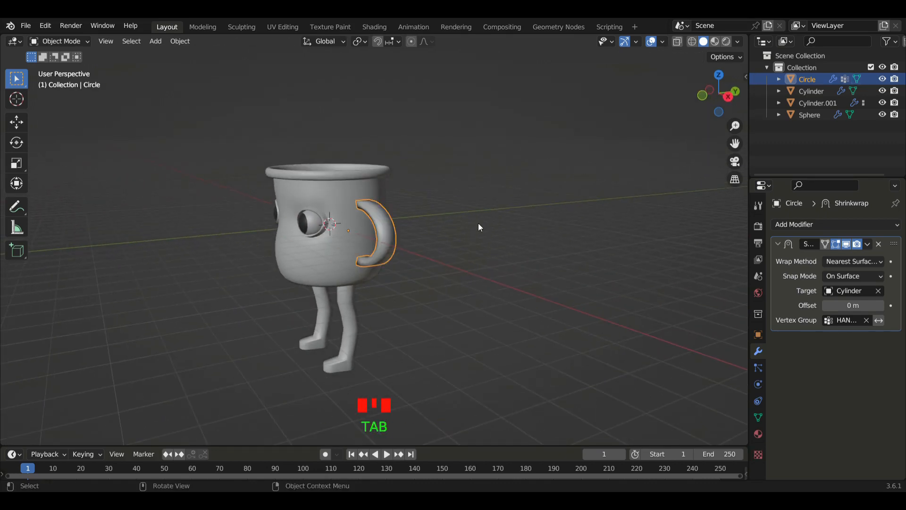
click(479, 223)
middle_drag(478, 222, 371, 228)
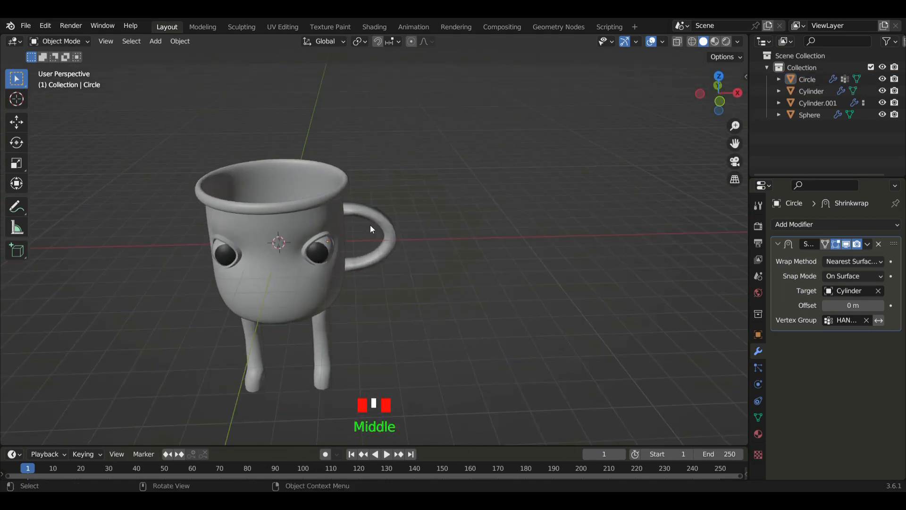
scroll(343, 197, up, 3)
middle_drag(341, 197, 469, 249)
key(KP_1)
scroll(477, 262, up, 2)
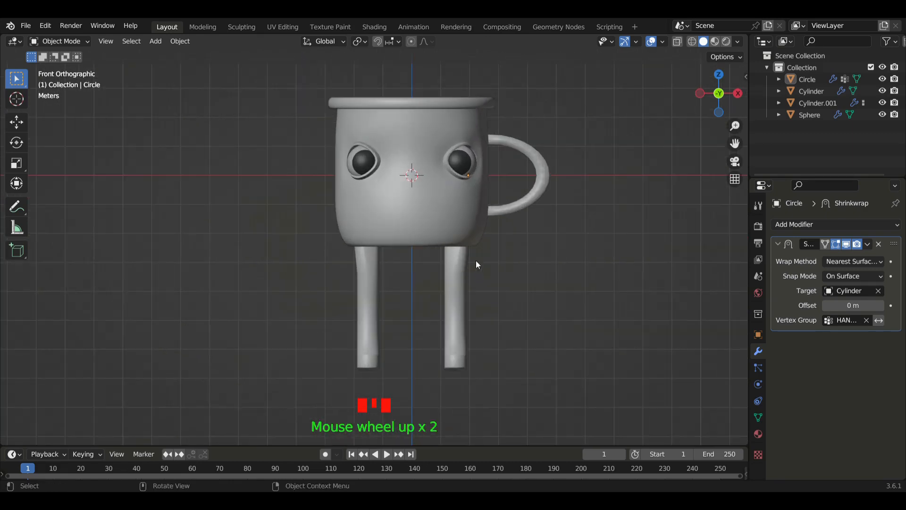
middle_drag(531, 255, 479, 262)
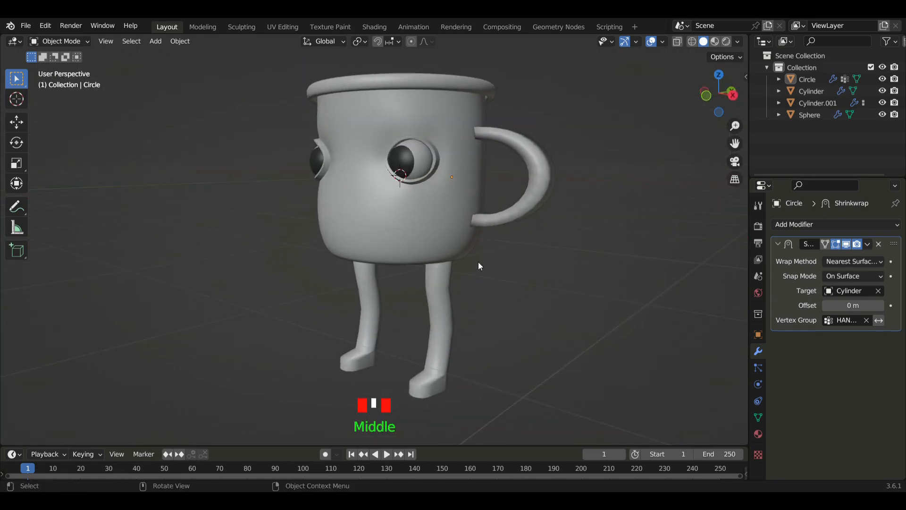
Try the Random and Object viewport colour modes and switch back to Material
click(738, 42)
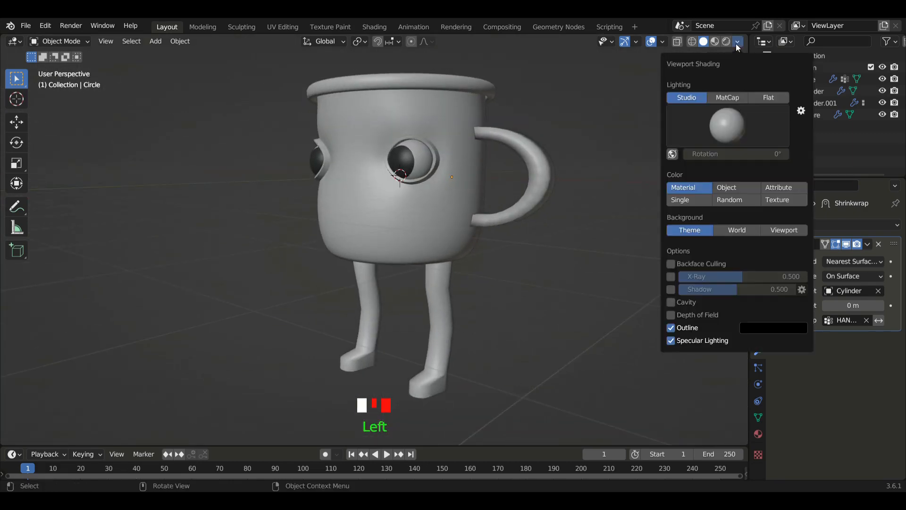
click(733, 199)
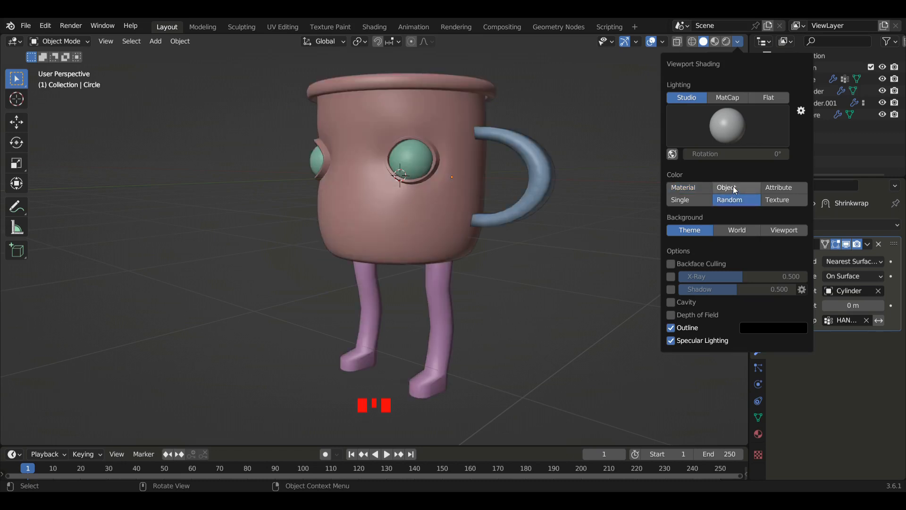
click(733, 187)
click(695, 188)
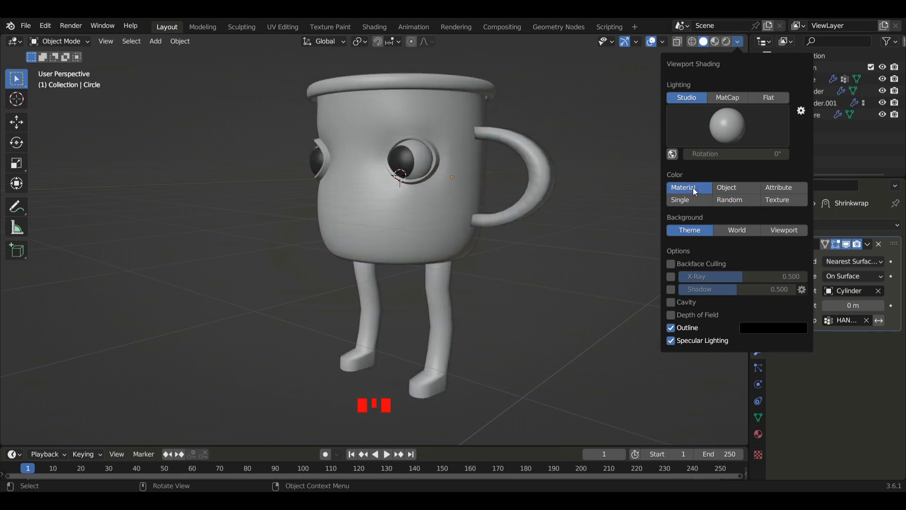
mouse_move(533, 191)
middle_down()
mouse_move(458, 192)
mouse_move(565, 165)
mouse_move(471, 247)
mouse_move(512, 208)
mouse_move(512, 180)
middle_up()
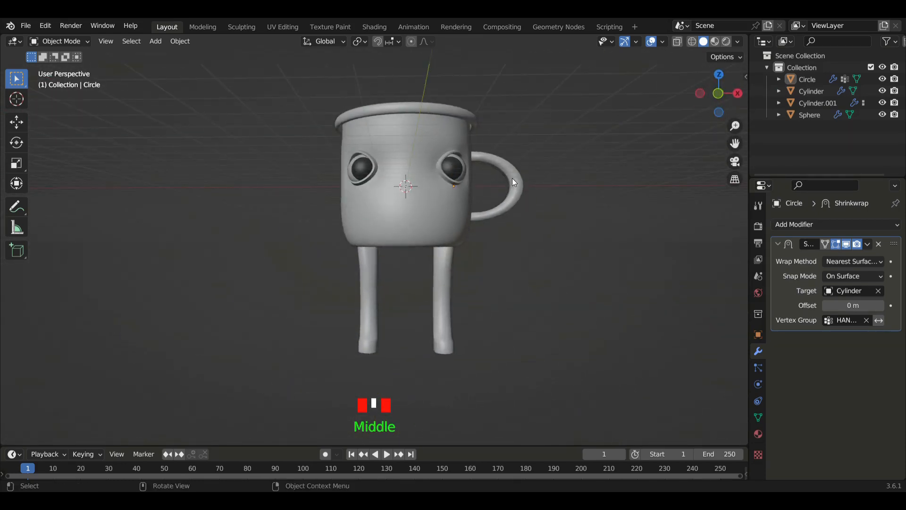